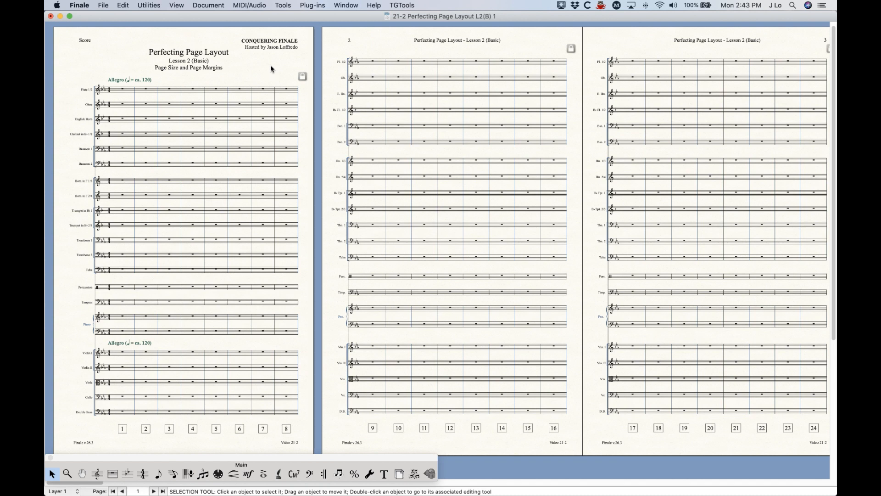
{"action": "key", "text": "super+equal"}
{"action": "key", "text": "super+equal"}
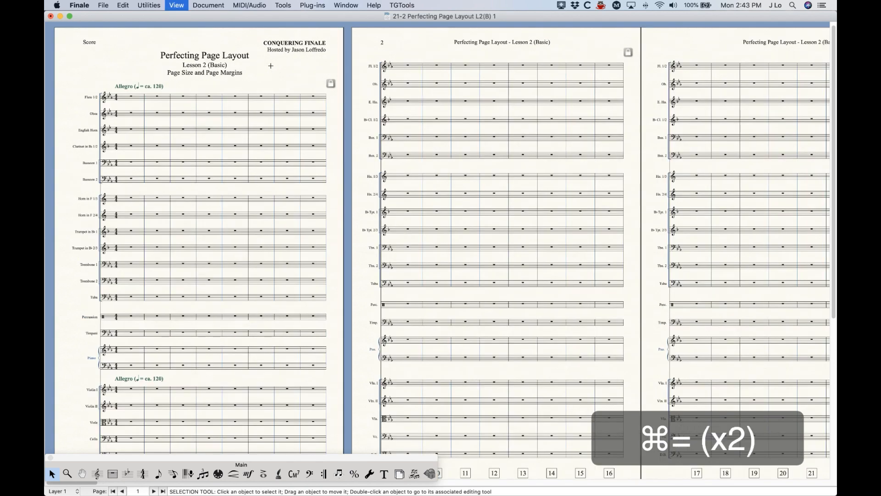
{"action": "key", "text": "super+minus"}
{"action": "key", "text": "super+minus"}
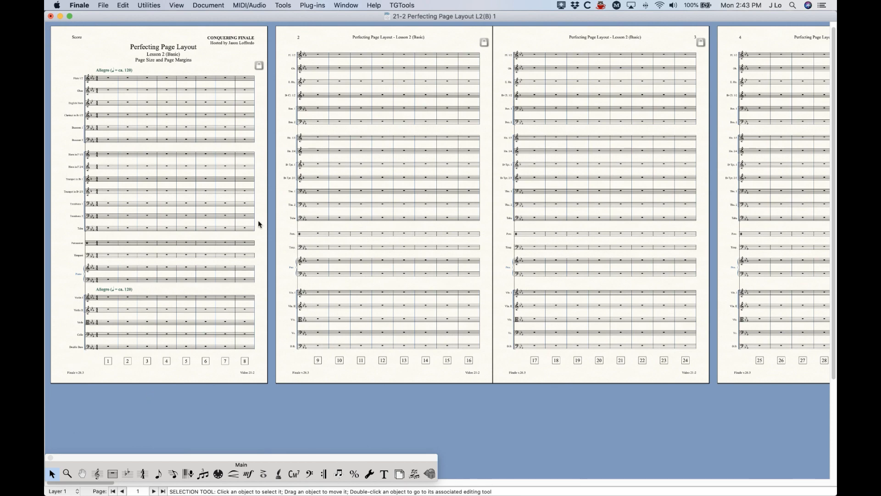
{"action": "key", "text": "super+equal"}
{"action": "key", "text": "super+equal"}
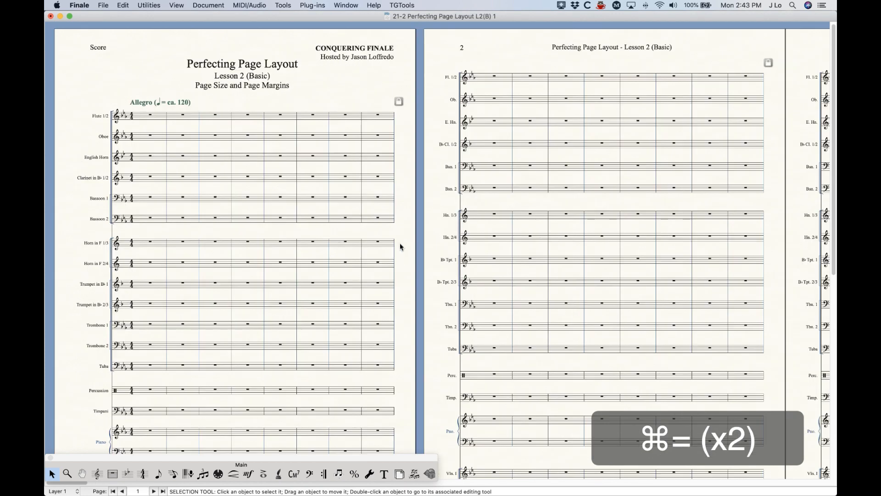
Step: Activate the Page Layout tool and look over its available commands
{"action": "left_click", "coordinate": [400, 474]}
{"action": "left_click", "coordinate": [373, 4]}
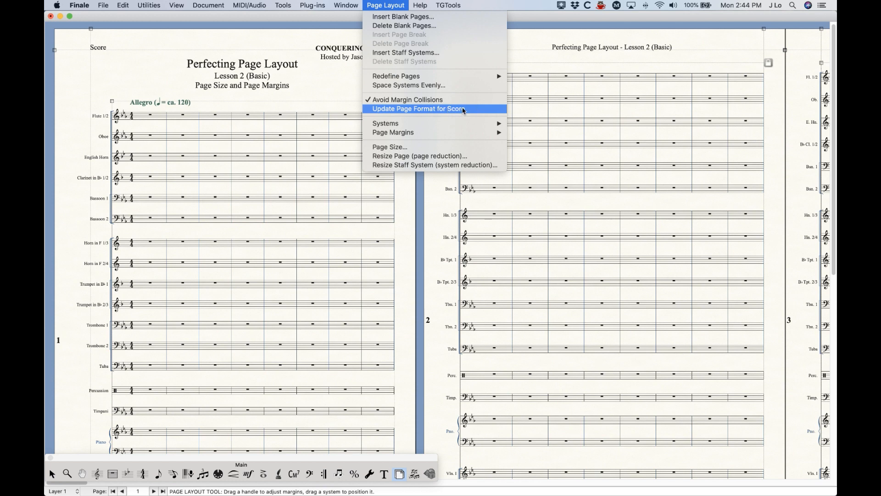
{"action": "mouse_move", "coordinate": [410, 123]}
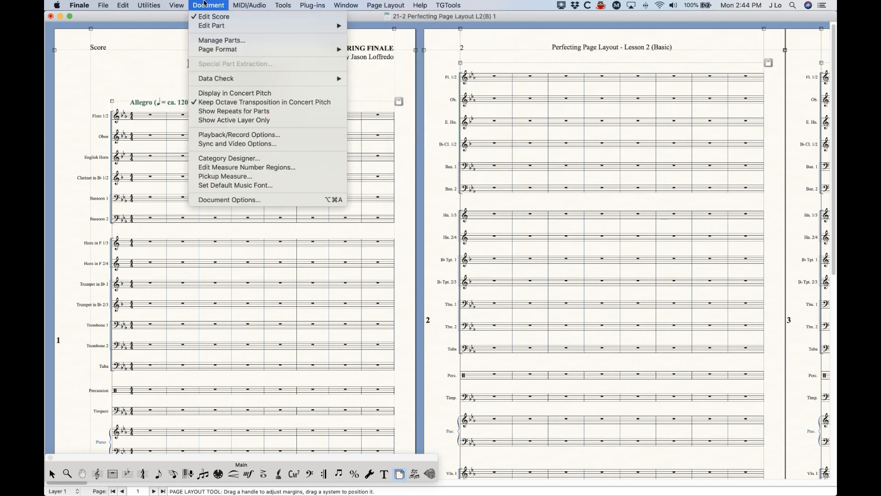
Step: View the Flute 1 part's page layout and return to the full score
{"action": "mouse_move", "coordinate": [212, 55]}
{"action": "mouse_move", "coordinate": [219, 27]}
{"action": "left_click", "coordinate": [360, 27]}
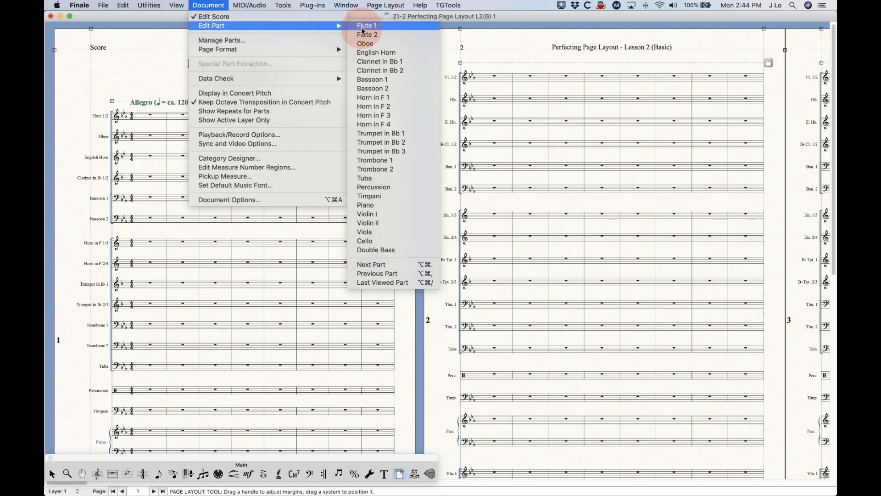
{"action": "left_click", "coordinate": [390, 5]}
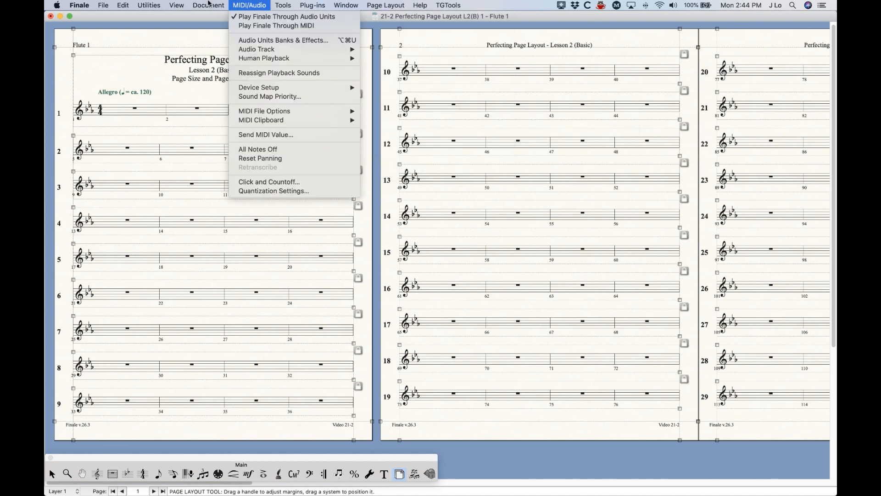
{"action": "mouse_move", "coordinate": [209, 5]}
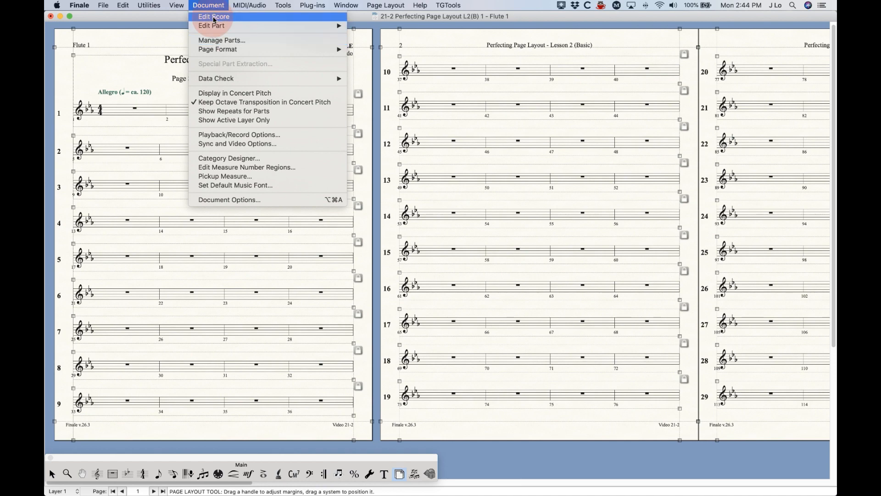
{"action": "left_click", "coordinate": [214, 16]}
Step: Open the score's page size settings and choose the *Custom* page size
{"action": "left_click", "coordinate": [214, 5]}
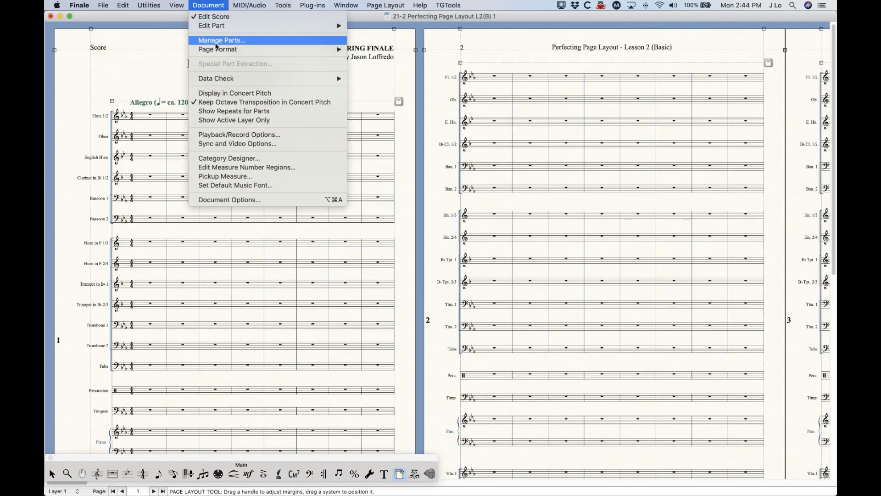
{"action": "mouse_move", "coordinate": [380, 6]}
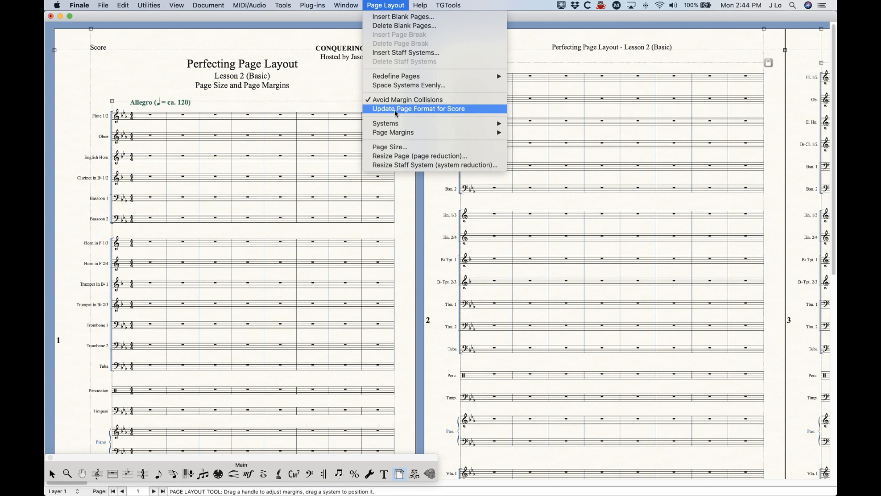
{"action": "left_click", "coordinate": [405, 147]}
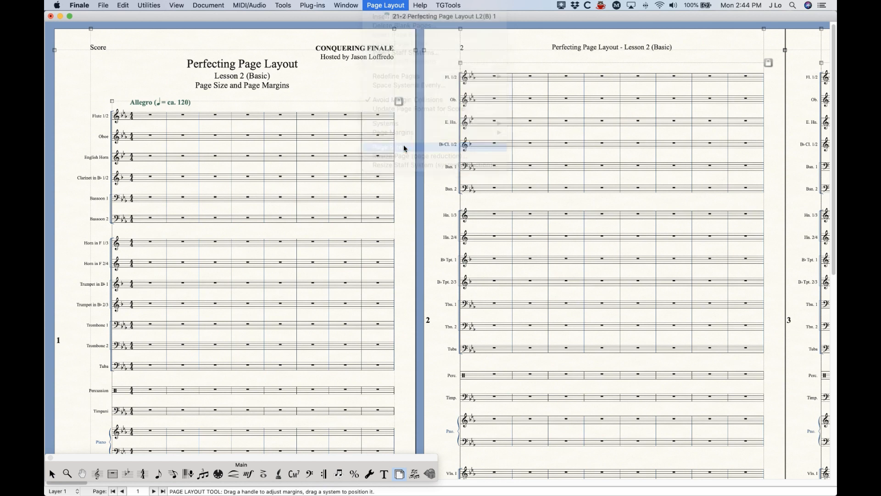
{"action": "left_click_drag", "start_coordinate": [463, 101], "coordinate": [444, 94]}
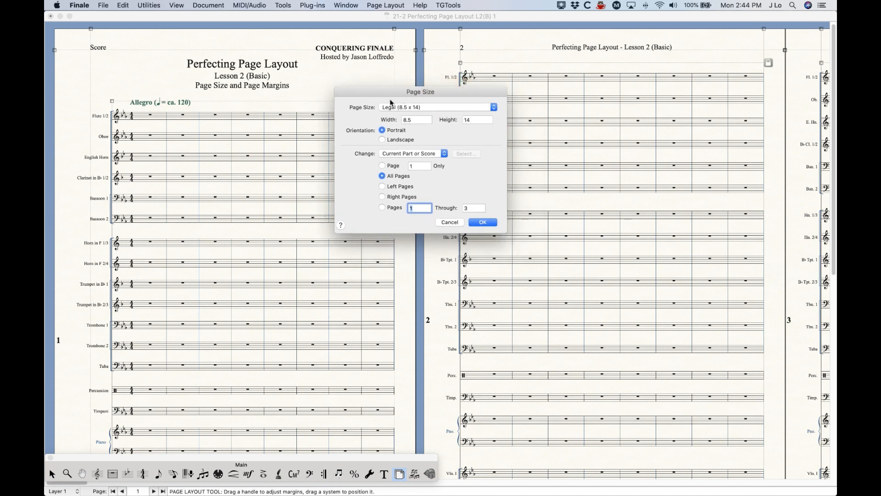
{"action": "left_click", "coordinate": [415, 110]}
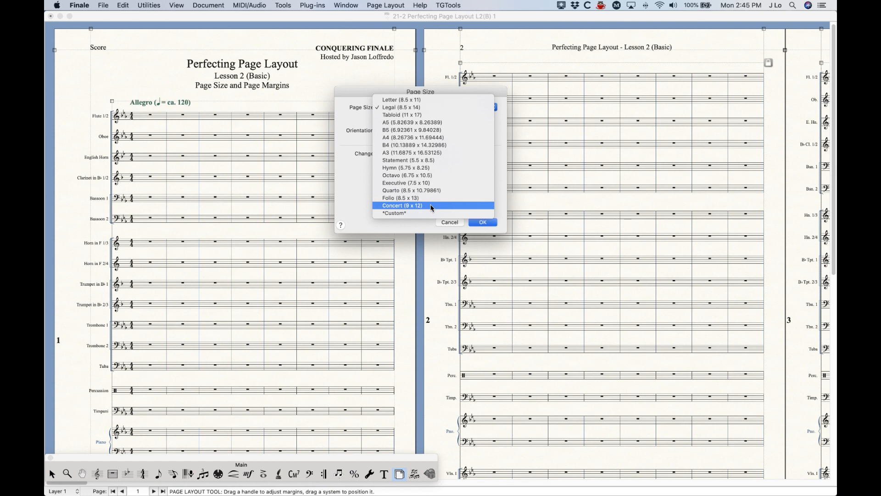
{"action": "left_click", "coordinate": [399, 215]}
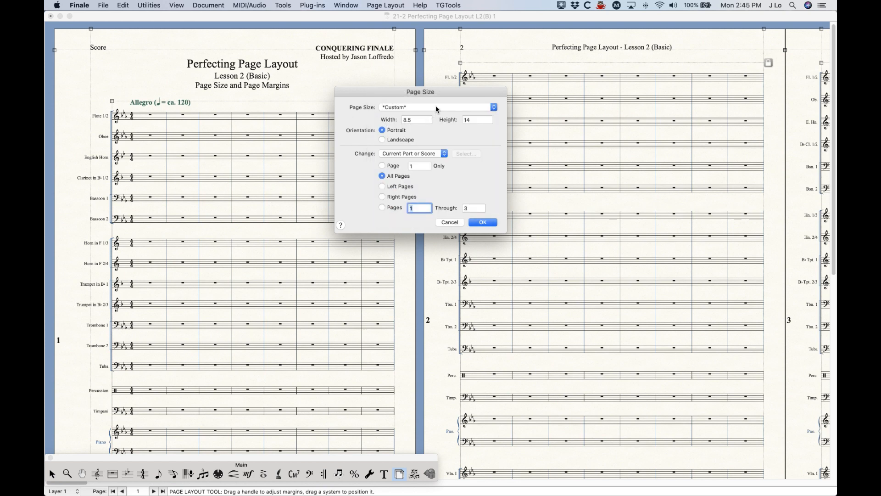
Step: Check the custom width and height fields, and select the Legal (8.5 x 14) page size
{"action": "left_click", "coordinate": [417, 120]}
{"action": "left_click", "coordinate": [478, 121]}
{"action": "left_click", "coordinate": [410, 109]}
{"action": "scroll", "coordinate": [410, 109], "scroll_direction": "up", "scroll_amount": 2}
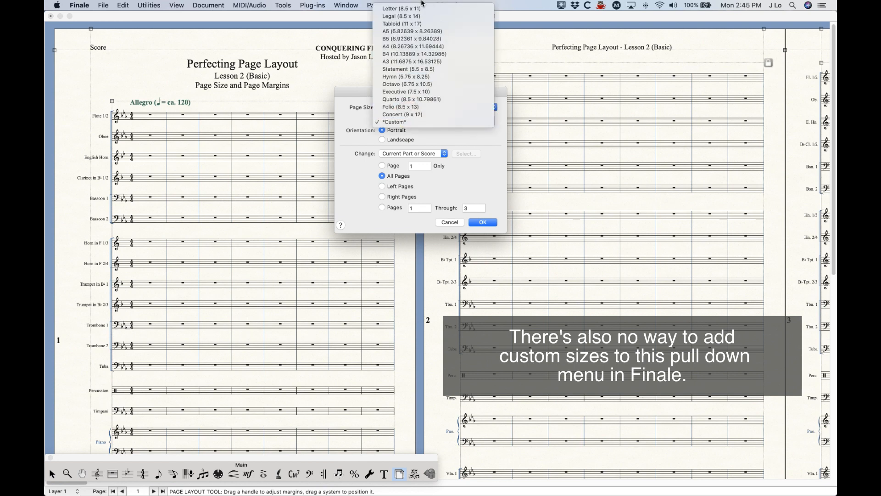
{"action": "left_click", "coordinate": [408, 16]}
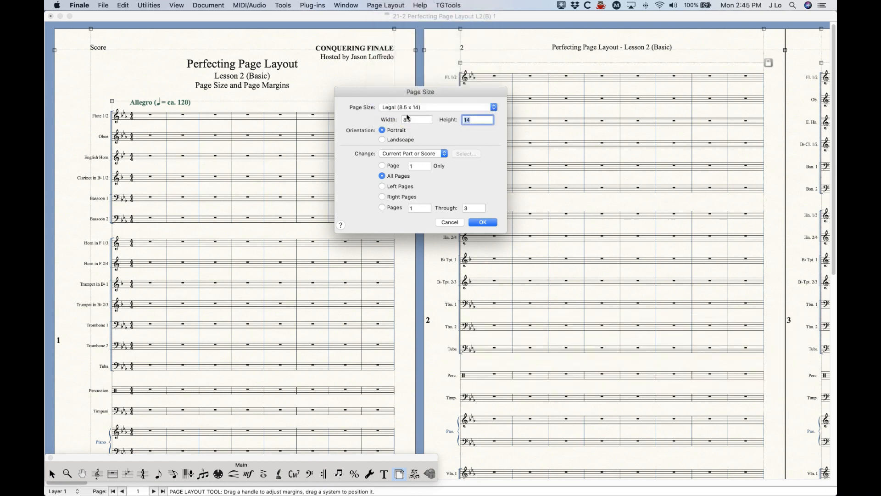
Step: Enter a custom page width of 9.5 and height of 12.5, and review the preset page sizes
{"action": "left_click_drag", "start_coordinate": [404, 121], "coordinate": [408, 120]}
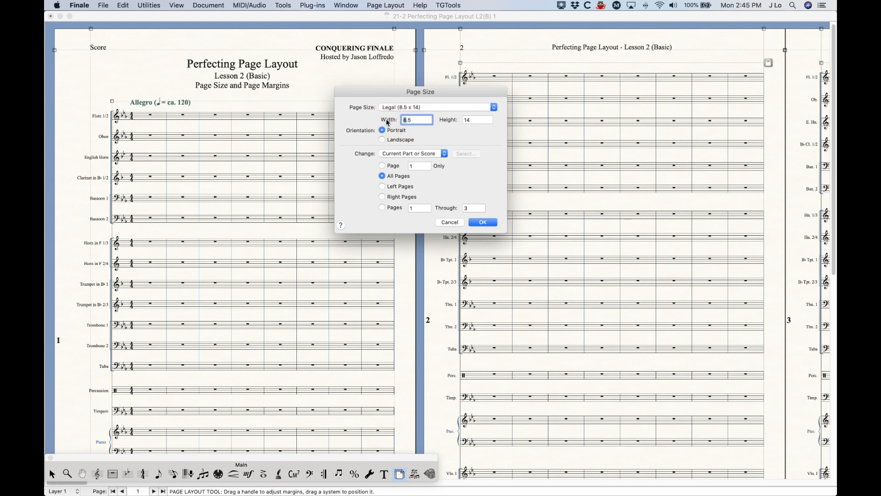
{"action": "type", "text": "9"}
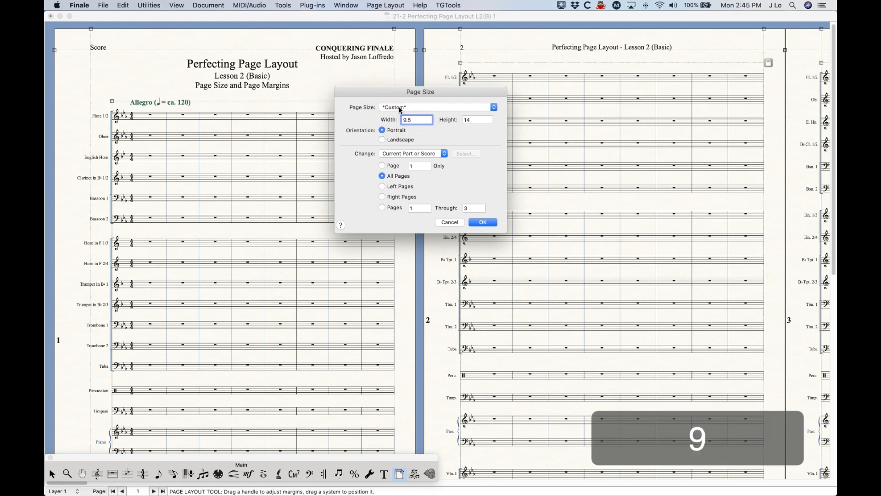
{"action": "key", "text": "Tab"}
{"action": "type", "text": "12.5"}
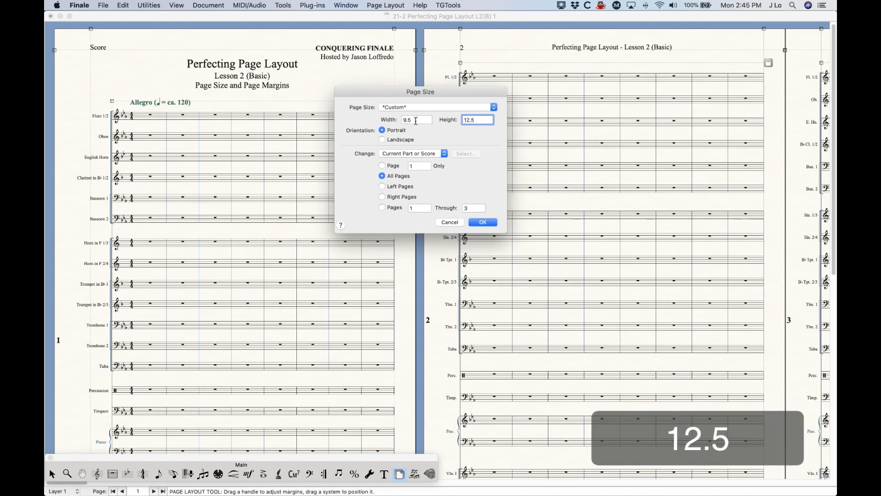
{"action": "left_click", "coordinate": [441, 108]}
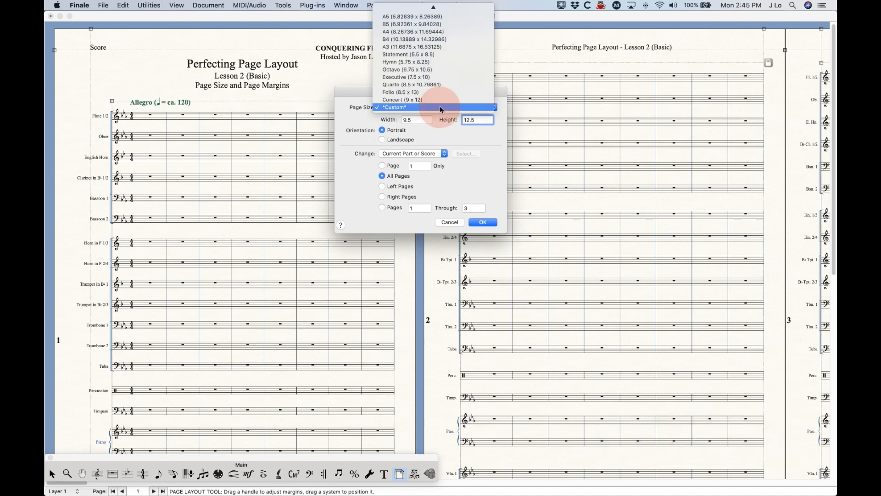
{"action": "mouse_move", "coordinate": [447, 3]}
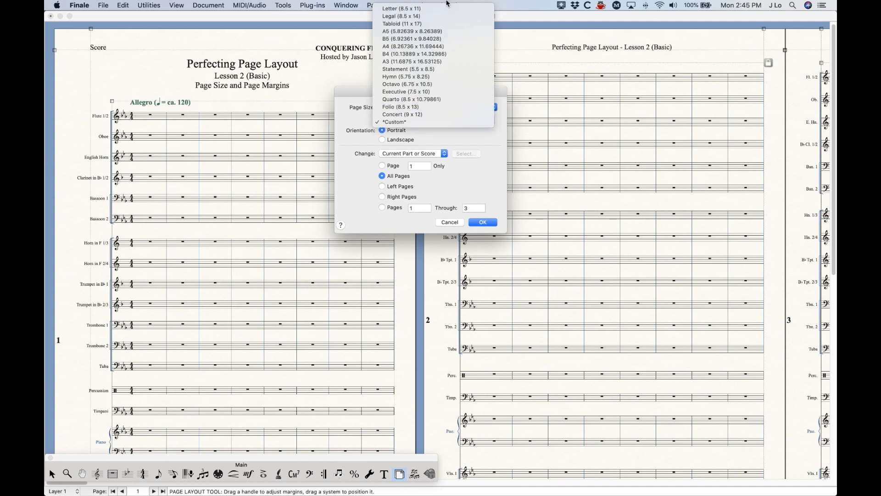
{"action": "left_click", "coordinate": [356, 111]}
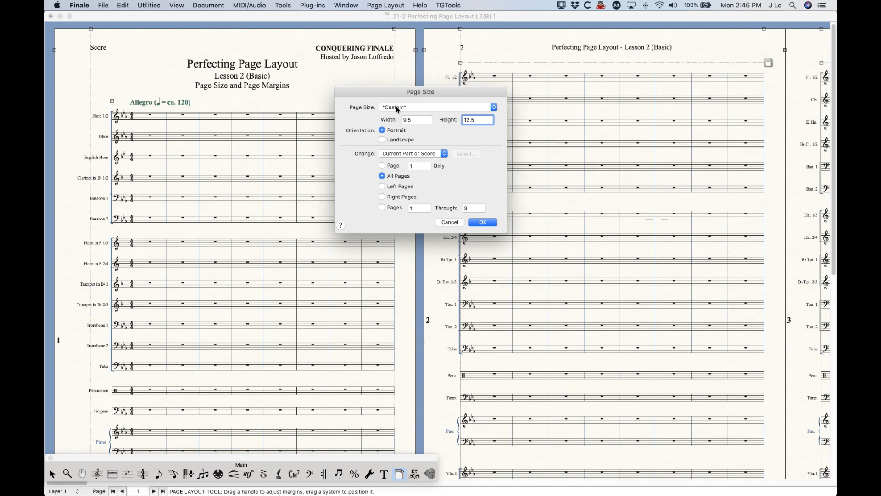
Step: Select the Legal page size, try landscape orientation, return to portrait, and cancel the page size changes
{"action": "left_click", "coordinate": [418, 109]}
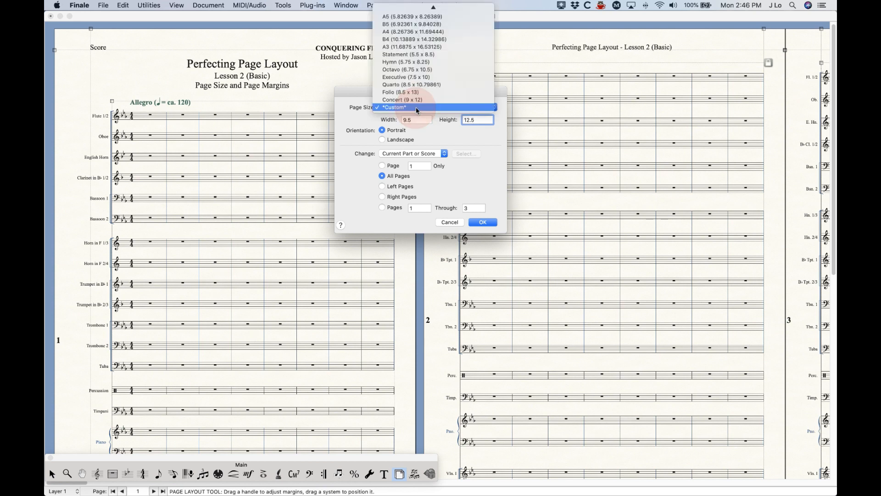
{"action": "left_click", "coordinate": [410, 17]}
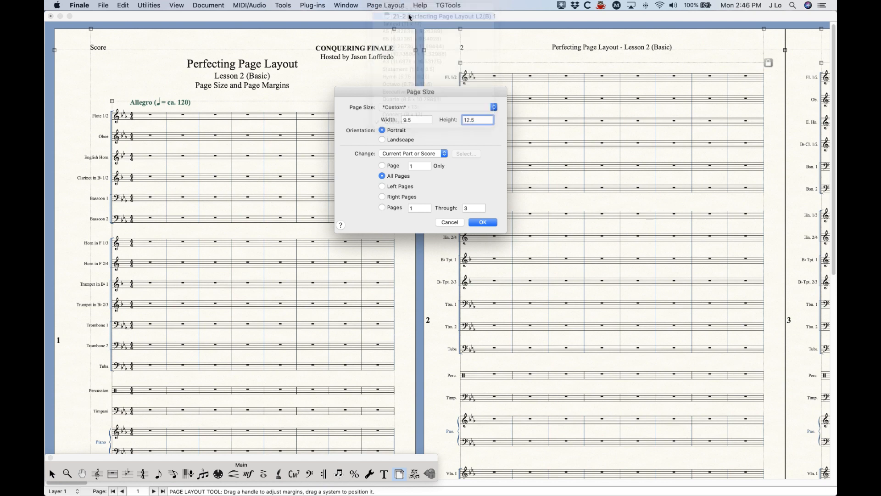
{"action": "left_click", "coordinate": [382, 140]}
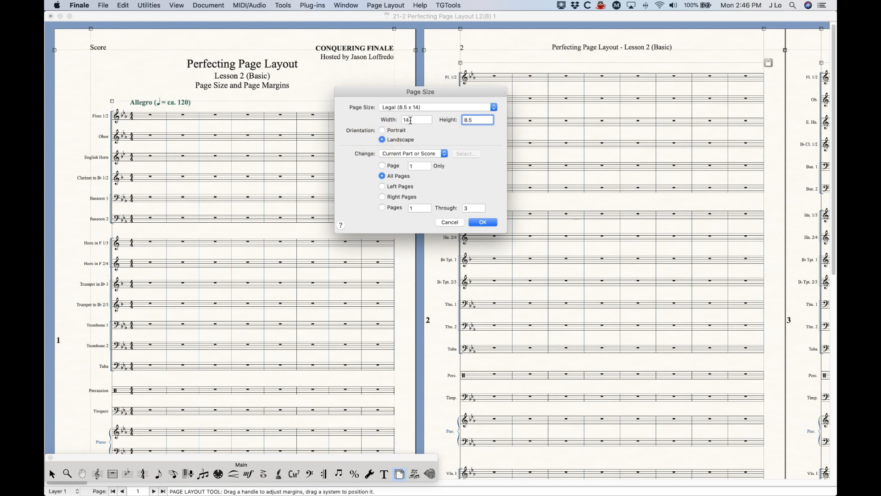
{"action": "left_click", "coordinate": [388, 132]}
{"action": "left_click", "coordinate": [443, 222]}
Step: Set the program's measurement units to centimeters in the preferences
{"action": "left_click", "coordinate": [83, 5]}
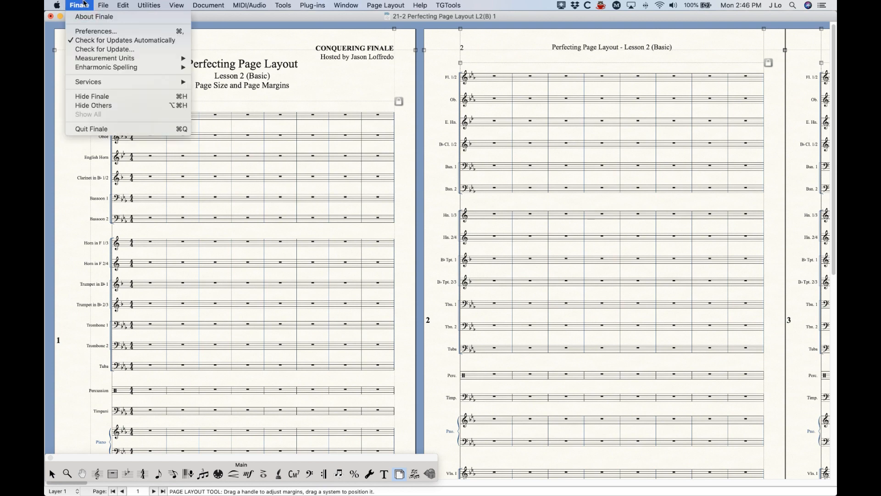
{"action": "left_click", "coordinate": [87, 32]}
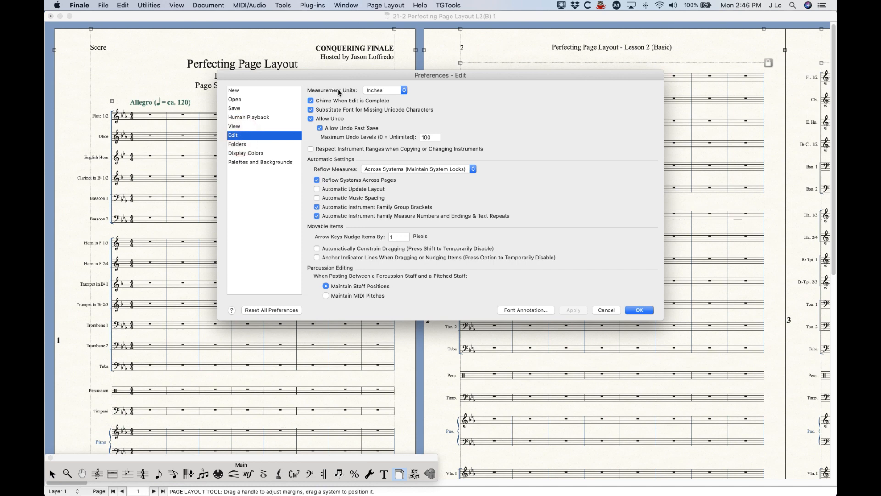
{"action": "left_click", "coordinate": [394, 91]}
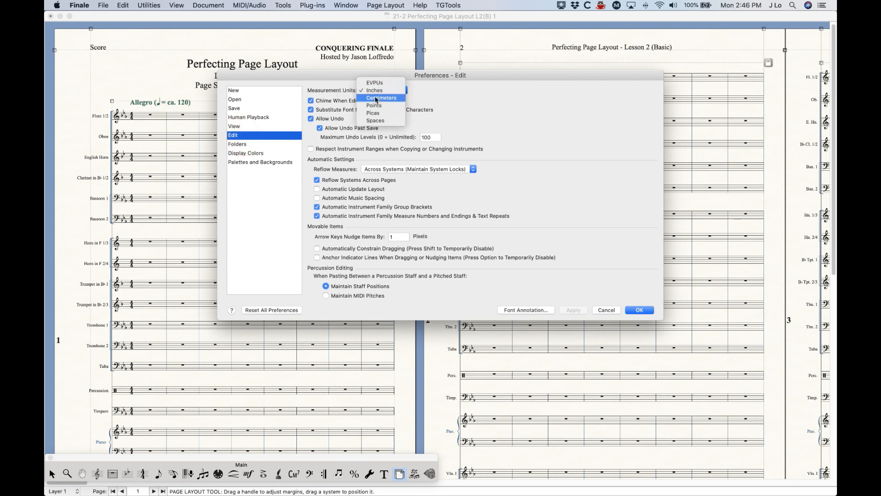
{"action": "left_click", "coordinate": [390, 97]}
{"action": "left_click", "coordinate": [640, 310]}
Step: Review the score's page dimensions and preset page sizes in centimeters, and close the page size settings without changes
{"action": "left_click", "coordinate": [389, 5]}
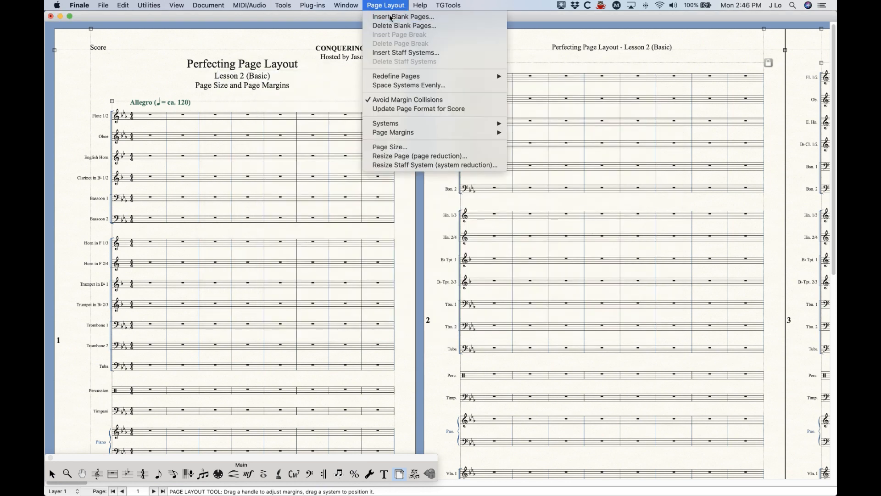
{"action": "left_click", "coordinate": [390, 147]}
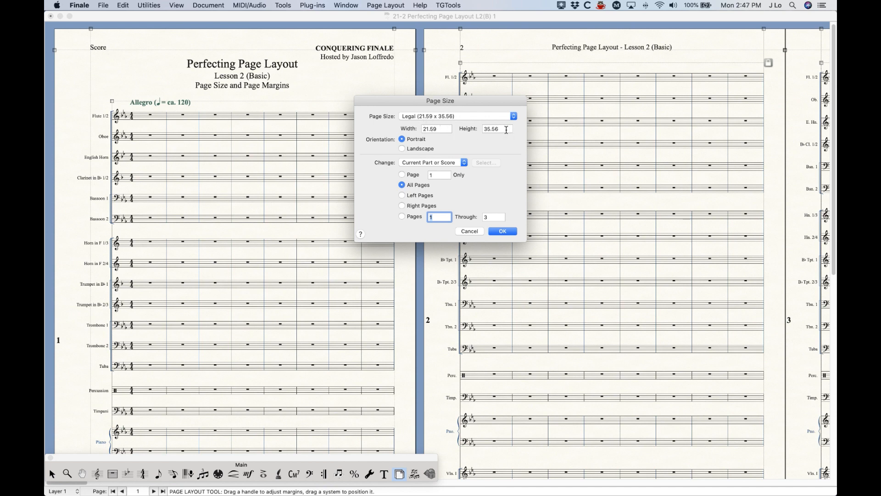
{"action": "left_click", "coordinate": [460, 116]}
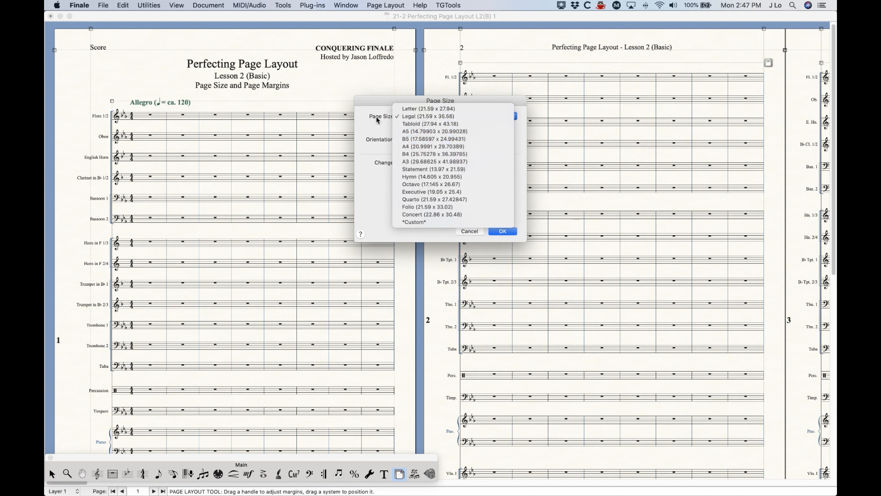
{"action": "left_click", "coordinate": [419, 117]}
{"action": "left_click", "coordinate": [470, 231]}
Step: Set the program's measurement units to Inches in the preferences
{"action": "left_click", "coordinate": [80, 5]}
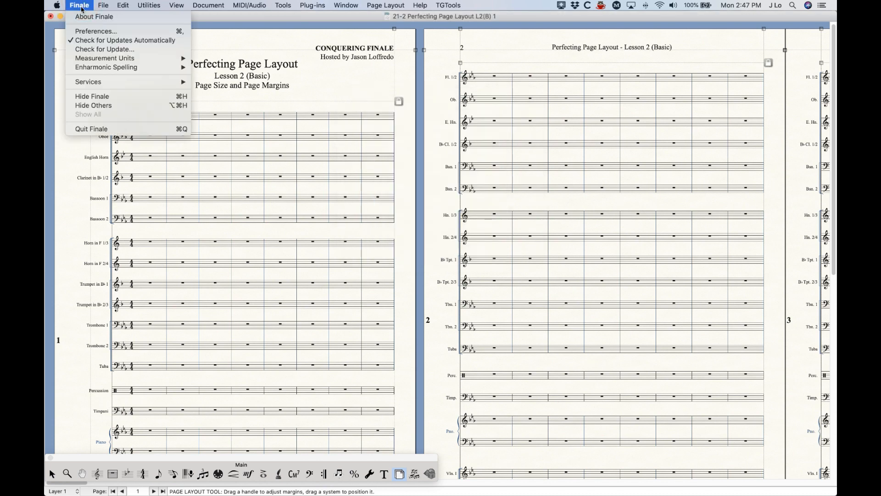
{"action": "left_click", "coordinate": [105, 31]}
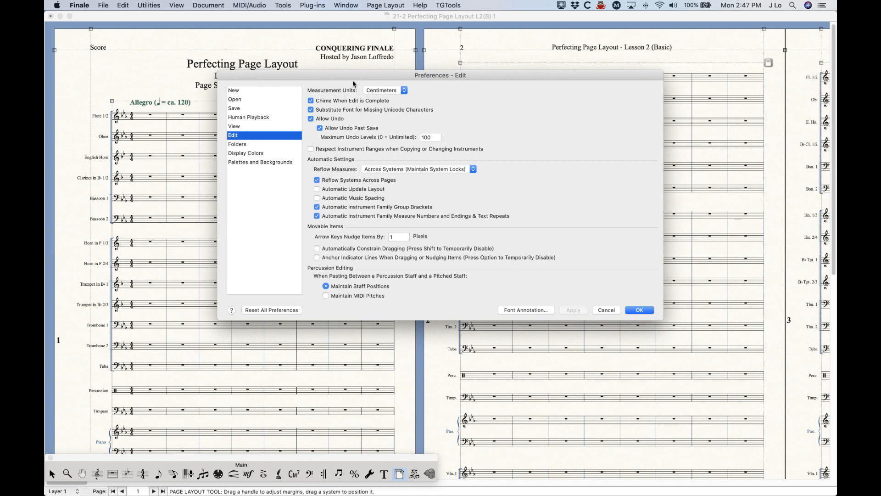
{"action": "left_click", "coordinate": [390, 93]}
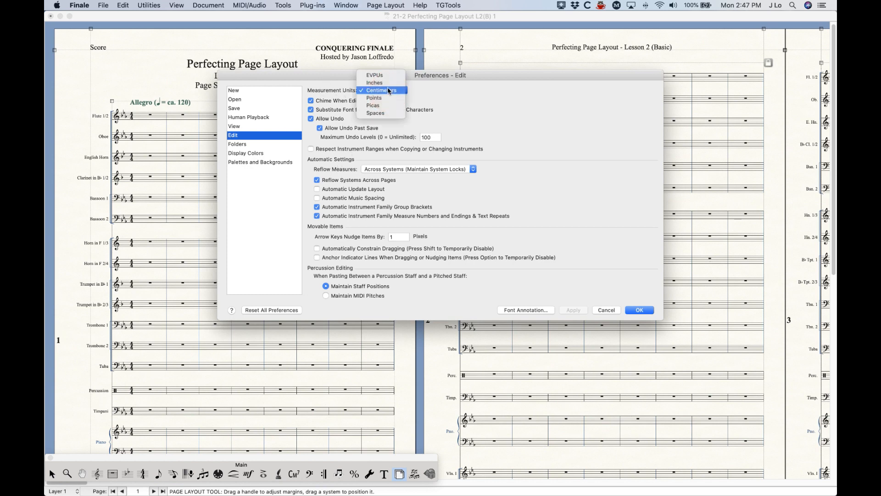
{"action": "left_click", "coordinate": [385, 82]}
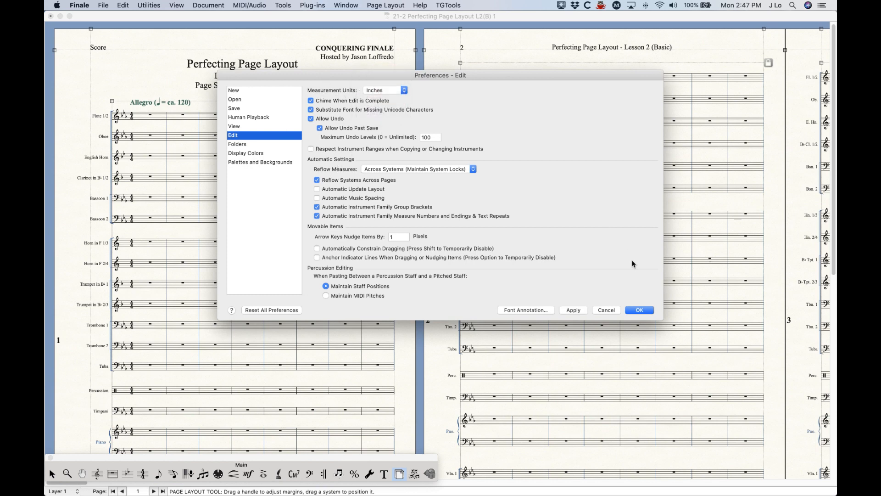
{"action": "left_click", "coordinate": [634, 311]}
Step: Set the page size scope to Selected Parts/Score, review the list of selectable parts, and close the list without changes
{"action": "left_click", "coordinate": [384, 6]}
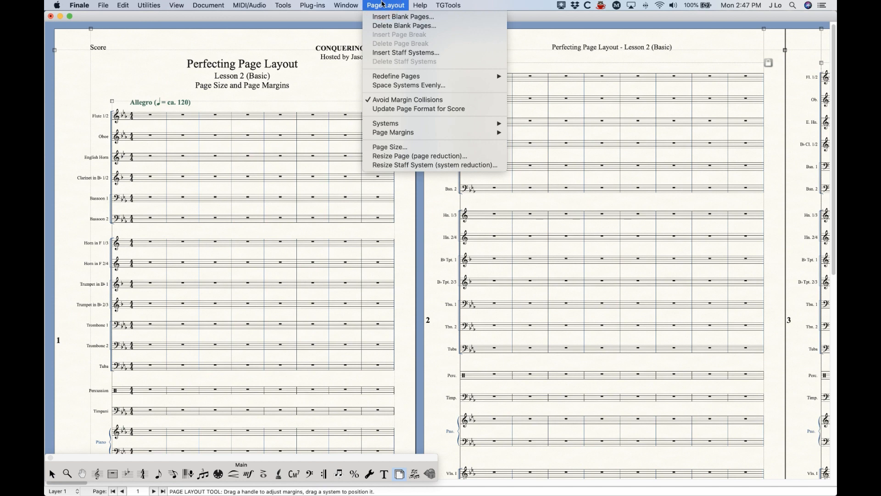
{"action": "left_click", "coordinate": [404, 147]}
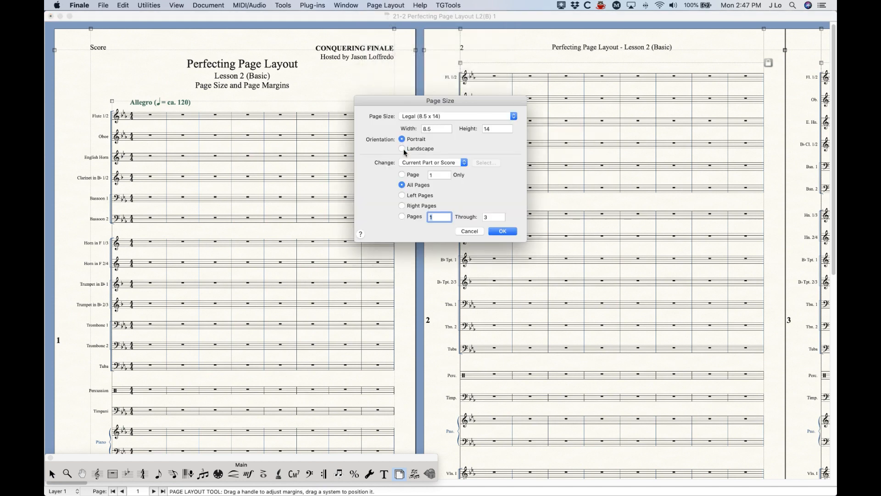
{"action": "left_click", "coordinate": [458, 163]}
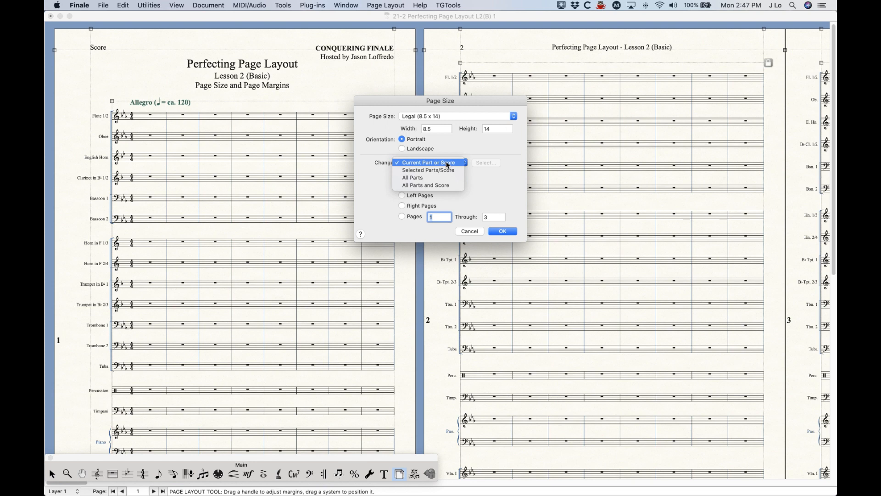
{"action": "left_click", "coordinate": [426, 170]}
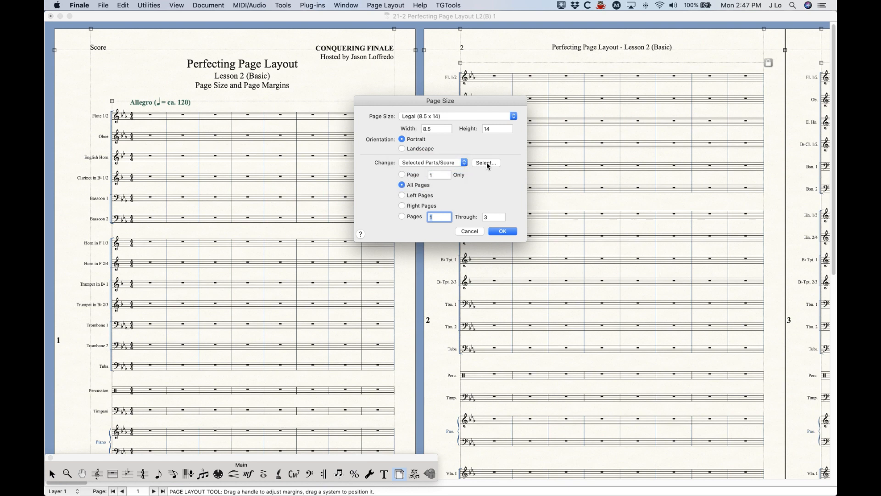
{"action": "left_click", "coordinate": [492, 163]}
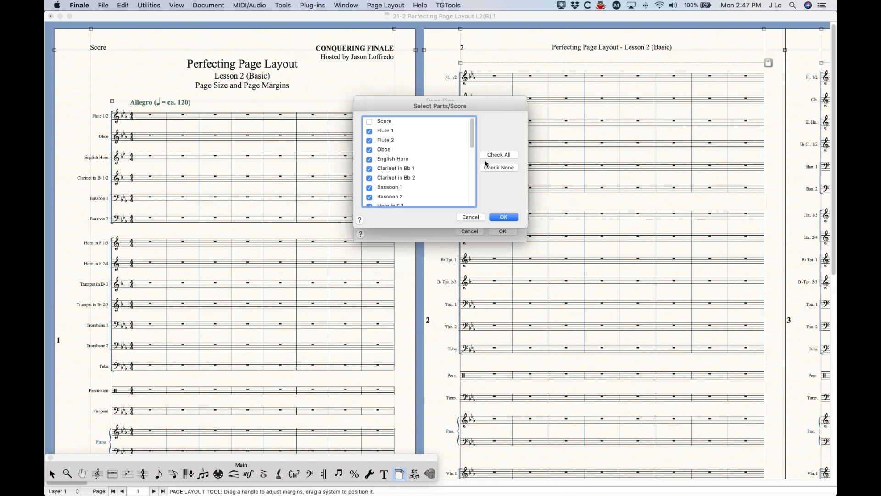
{"action": "left_click", "coordinate": [403, 103]}
{"action": "scroll", "coordinate": [400, 144], "scroll_direction": "down", "scroll_amount": 5}
{"action": "scroll", "coordinate": [396, 155], "scroll_direction": "up", "scroll_amount": 5}
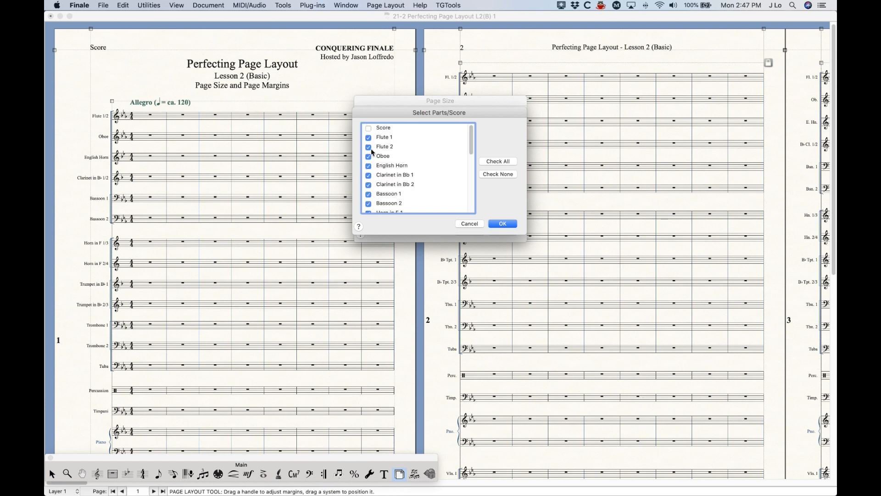
{"action": "scroll", "coordinate": [391, 161], "scroll_direction": "down", "scroll_amount": 8}
{"action": "scroll", "coordinate": [391, 162], "scroll_direction": "up", "scroll_amount": 8}
{"action": "left_click", "coordinate": [473, 223]}
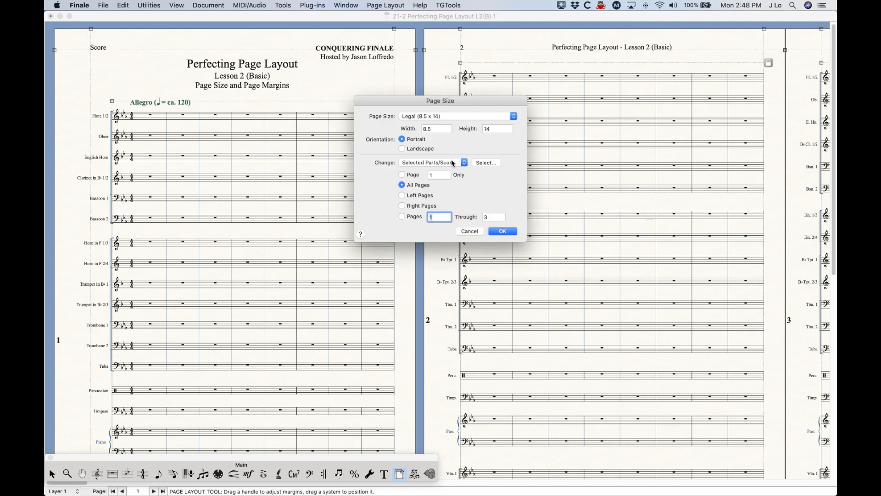
Step: Return the page size scope to Current Part or Score and cancel the page size settings
{"action": "left_click", "coordinate": [450, 162]}
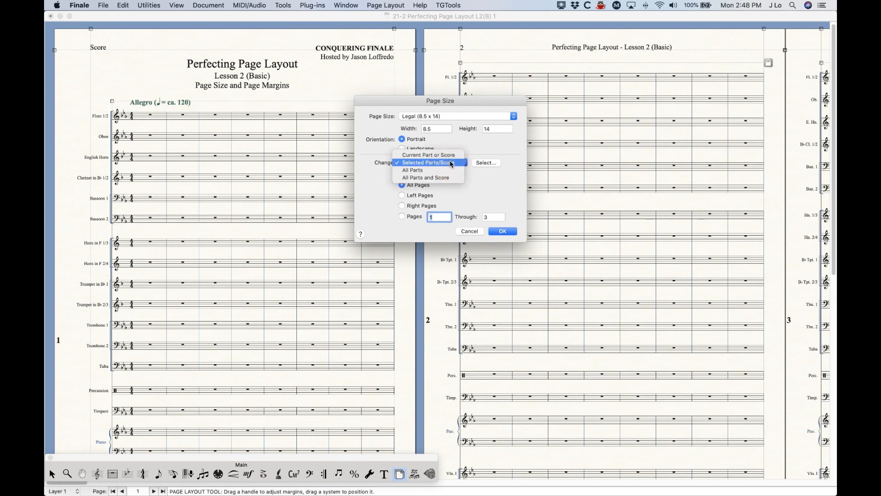
{"action": "left_click", "coordinate": [421, 155]}
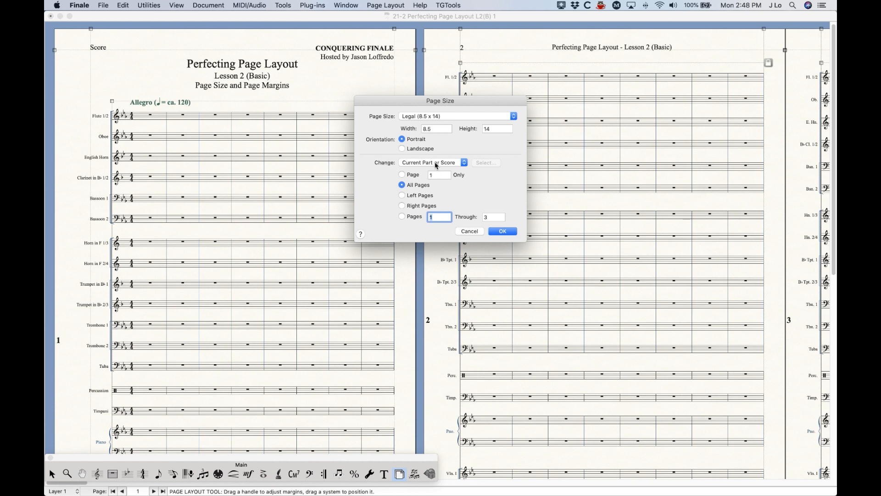
{"action": "left_click", "coordinate": [429, 163]}
{"action": "left_click", "coordinate": [428, 163]}
{"action": "left_click", "coordinate": [469, 231]}
Step: Switch to the Flute 1 part and bring up its page size settings
{"action": "left_click", "coordinate": [208, 5]}
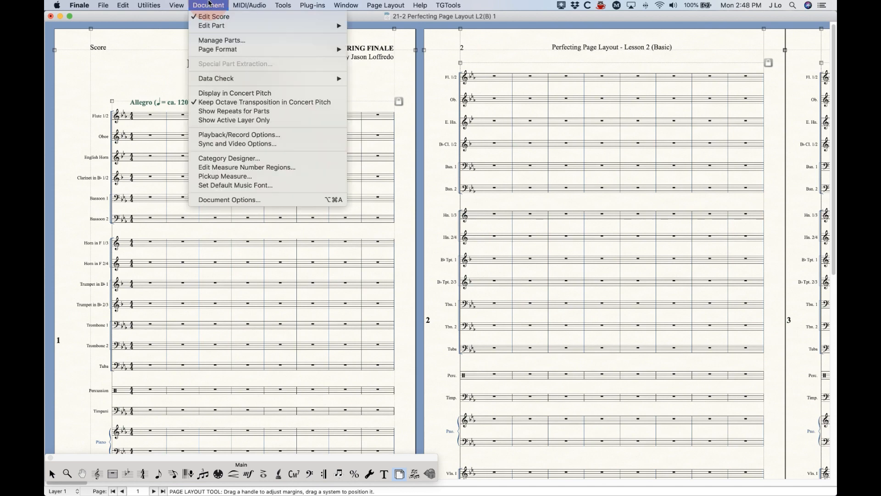
{"action": "mouse_move", "coordinate": [209, 26]}
{"action": "left_click", "coordinate": [361, 26]}
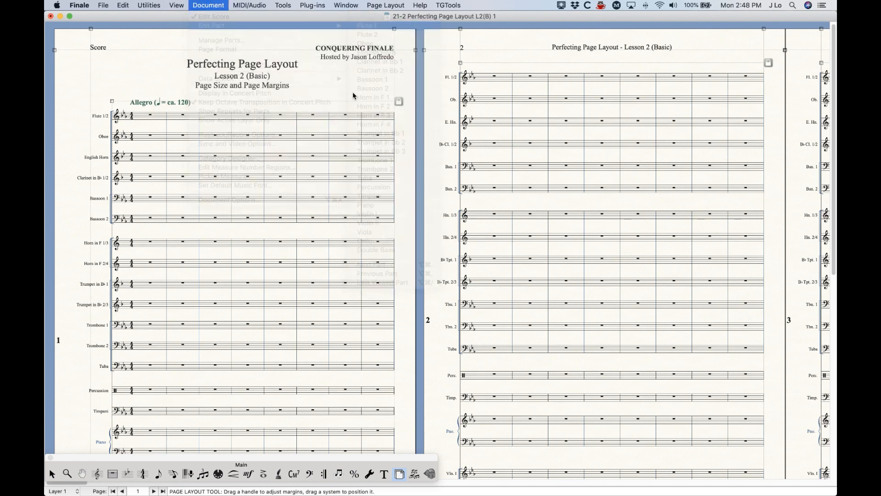
{"action": "left_click", "coordinate": [402, 5]}
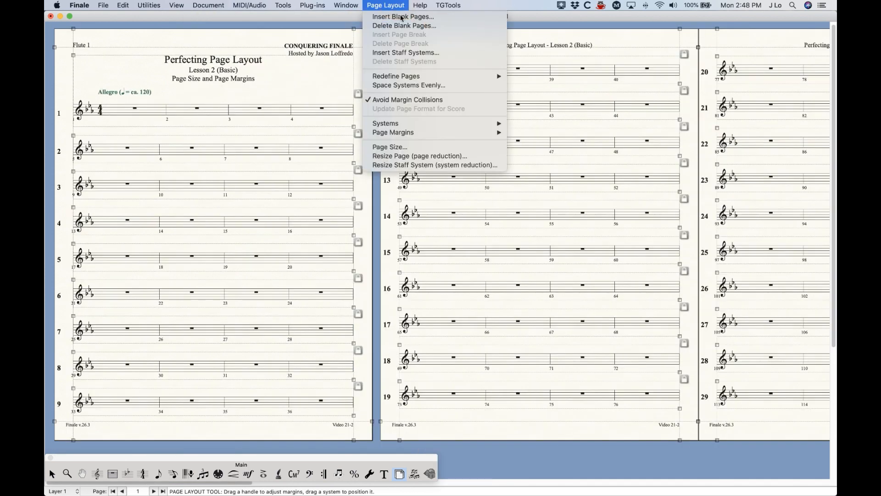
{"action": "left_click", "coordinate": [402, 148]}
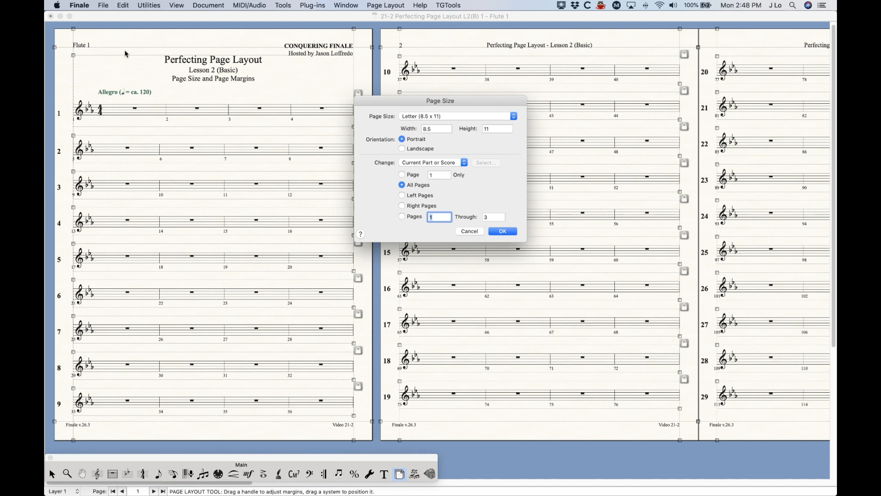
Step: Try the All Parts scope for the page size change, and switch it to Selected Parts/Score
{"action": "left_click", "coordinate": [425, 164]}
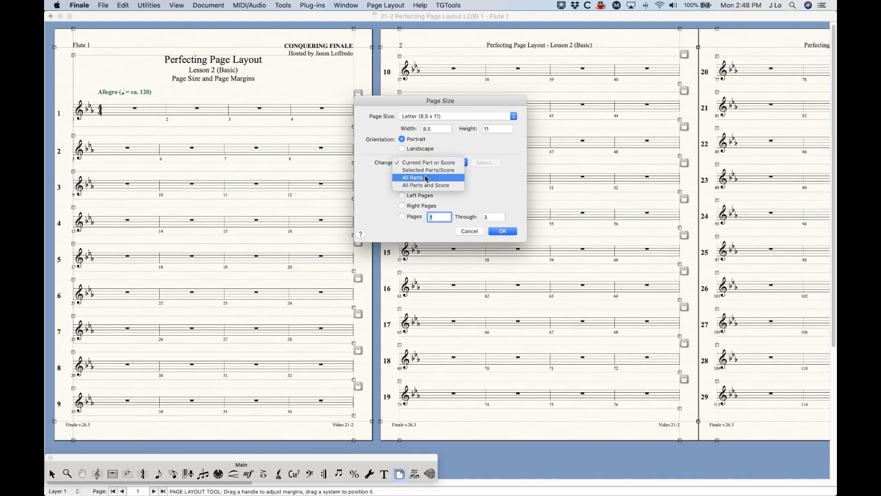
{"action": "left_click", "coordinate": [426, 179]}
{"action": "left_click", "coordinate": [435, 163]}
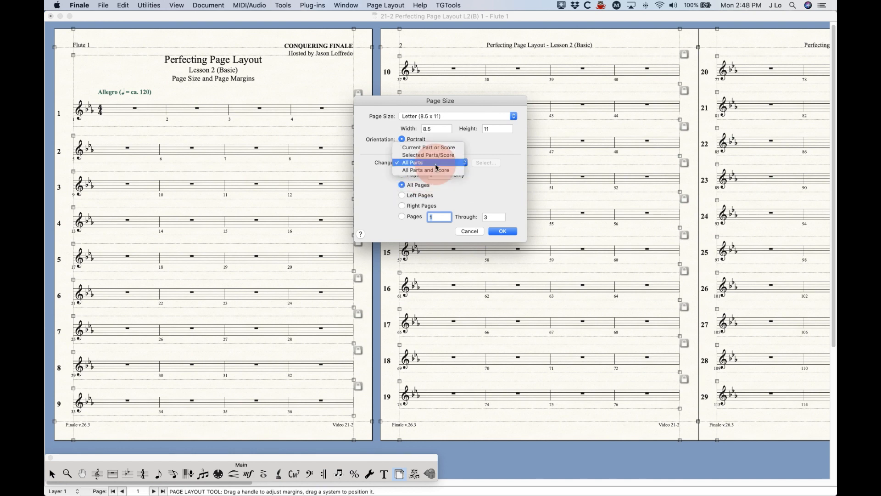
{"action": "left_click", "coordinate": [437, 157]}
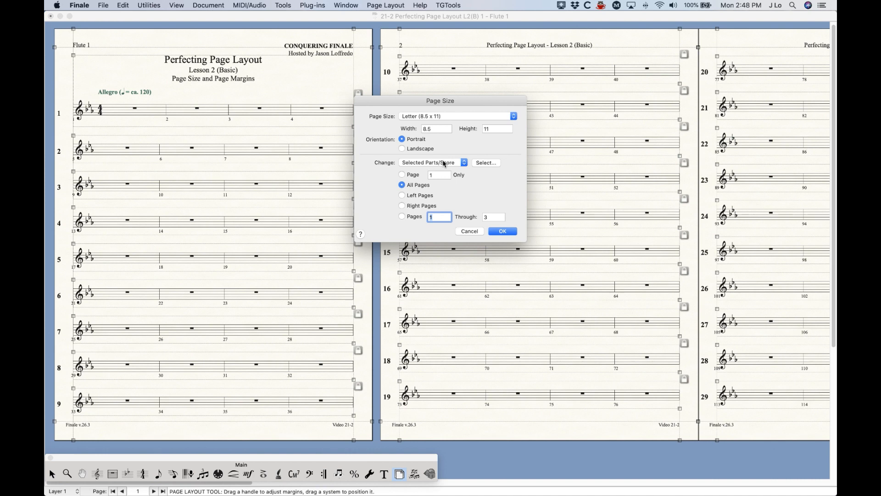
Step: Choose the Concert (9 x 12) page size and review which parts are included, leaving the parts selection unchanged
{"action": "left_click", "coordinate": [449, 116]}
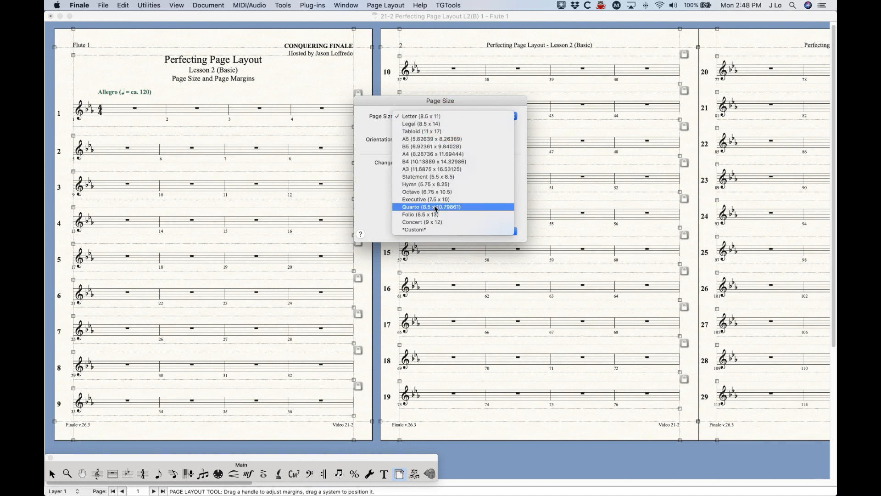
{"action": "left_click", "coordinate": [434, 222]}
{"action": "left_click", "coordinate": [485, 163]}
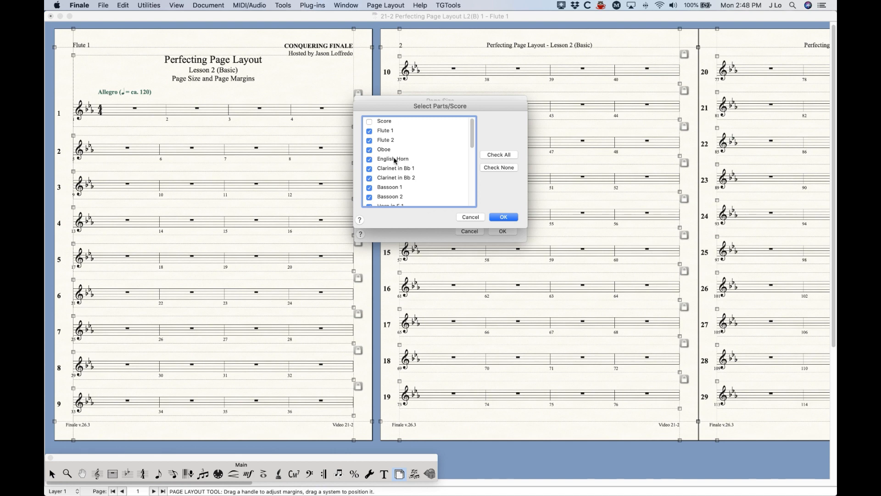
{"action": "scroll", "coordinate": [395, 158], "scroll_direction": "down", "scroll_amount": 10}
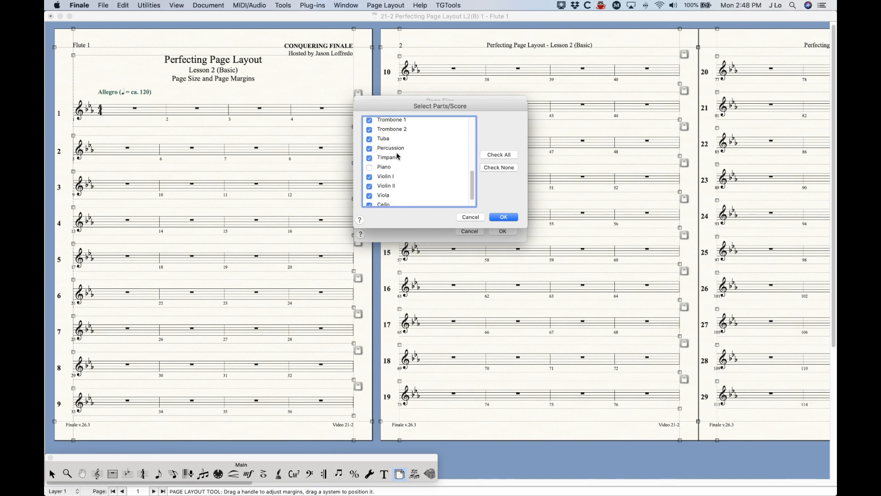
{"action": "scroll", "coordinate": [369, 168], "scroll_direction": "down", "scroll_amount": 2}
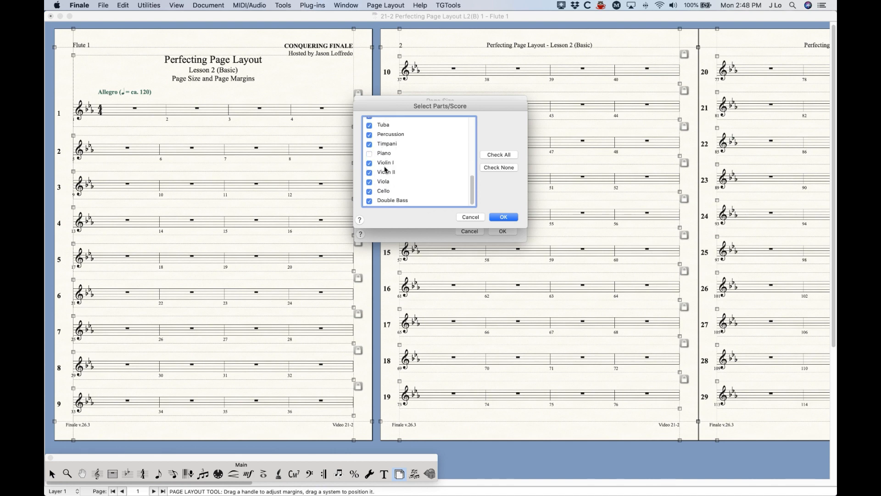
{"action": "scroll", "coordinate": [385, 156], "scroll_direction": "up", "scroll_amount": 12}
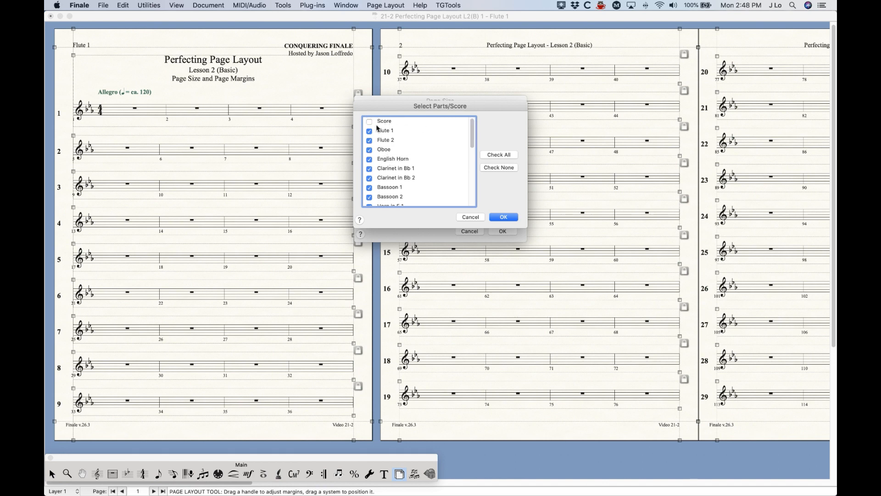
{"action": "left_click", "coordinate": [473, 220]}
Step: Review the preset page sizes and scope options, and cancel the Flute 1 part's page size changes
{"action": "left_click", "coordinate": [441, 116]}
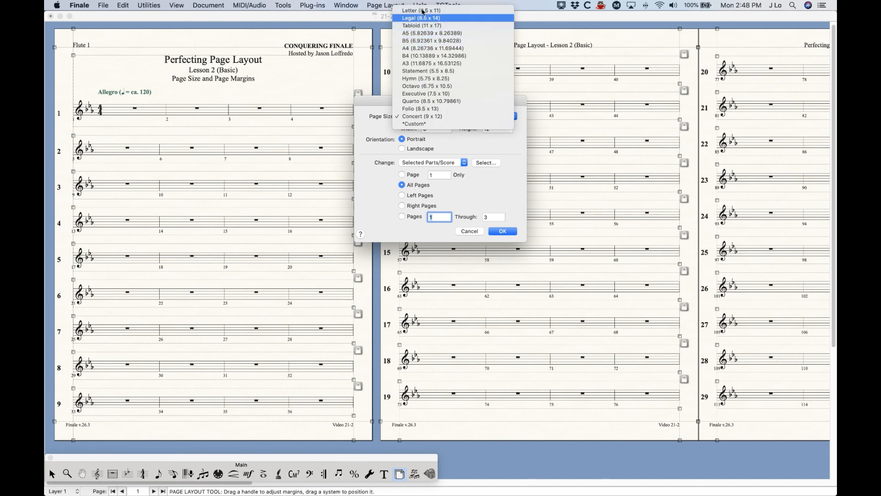
{"action": "left_click", "coordinate": [367, 146]}
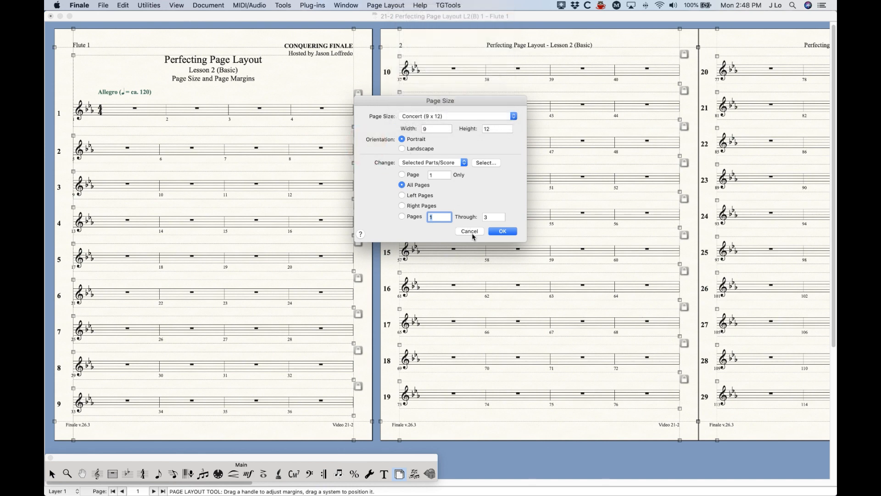
{"action": "left_click", "coordinate": [420, 164]}
{"action": "left_click", "coordinate": [381, 164]}
{"action": "left_click", "coordinate": [469, 231]}
Step: Return to the full score and review the scope options in its page size settings, keeping Current Part or Score
{"action": "left_click", "coordinate": [215, 5]}
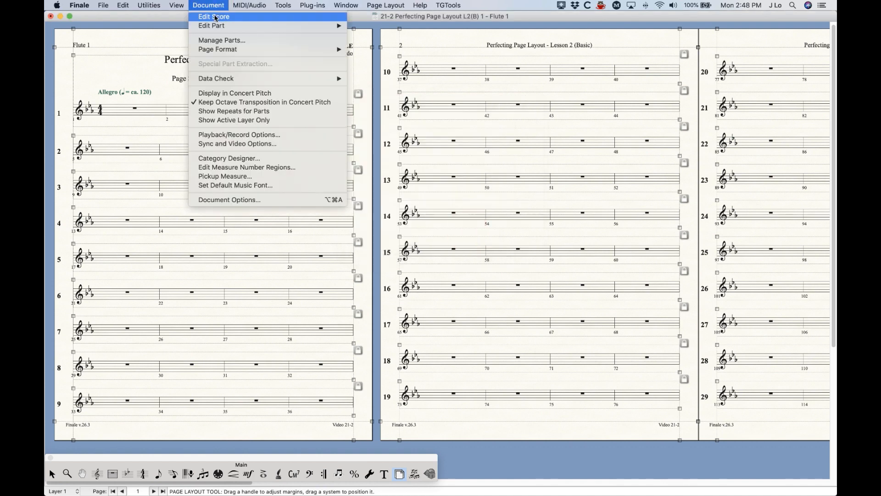
{"action": "left_click", "coordinate": [215, 17]}
{"action": "left_click", "coordinate": [386, 5]}
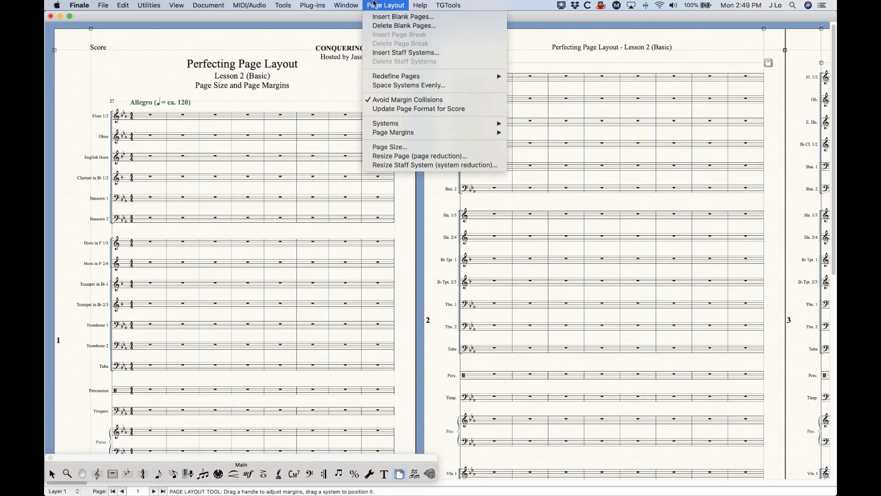
{"action": "left_click", "coordinate": [410, 147]}
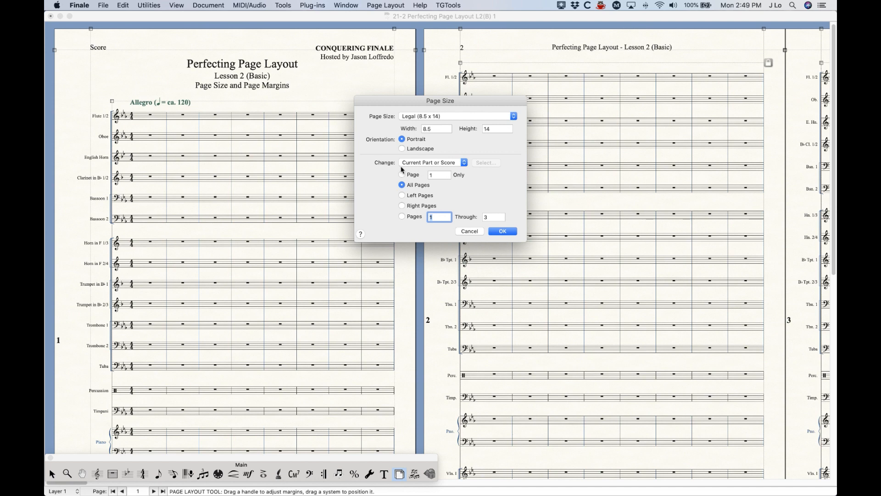
{"action": "left_click", "coordinate": [449, 162]}
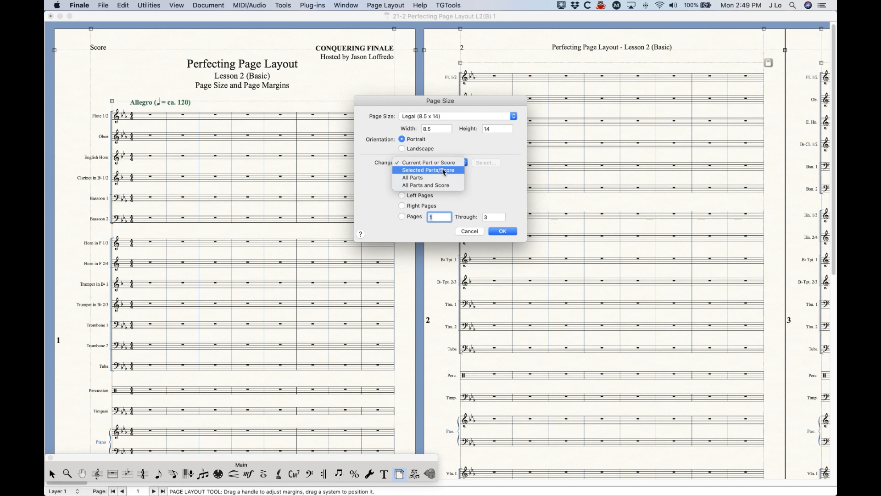
{"action": "left_click", "coordinate": [369, 170]}
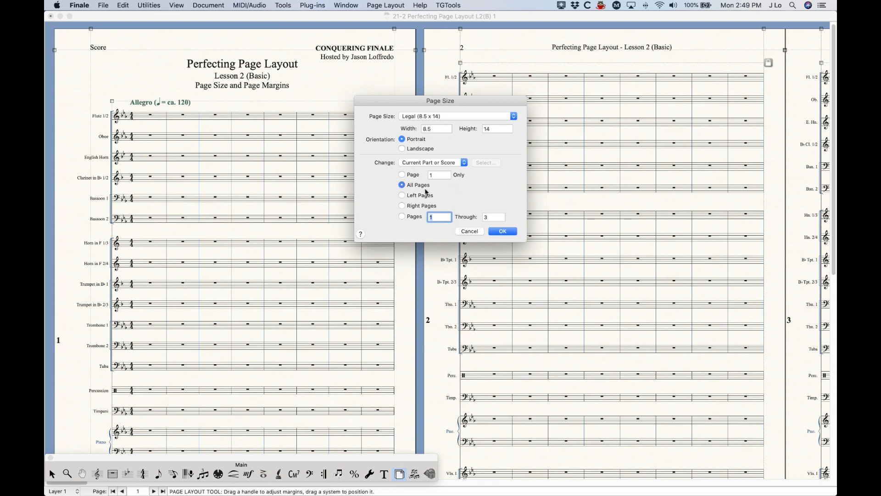
Step: Apply the Letter (8.5 x 11) page size to pages 1 through 3 of the current score
{"action": "left_click", "coordinate": [403, 175]}
{"action": "left_click", "coordinate": [402, 206]}
{"action": "left_click", "coordinate": [451, 116]}
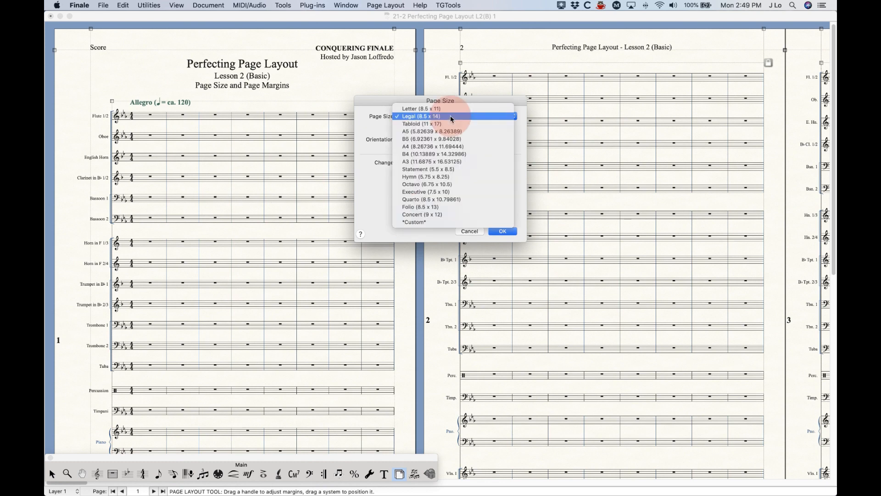
{"action": "left_click", "coordinate": [444, 111]}
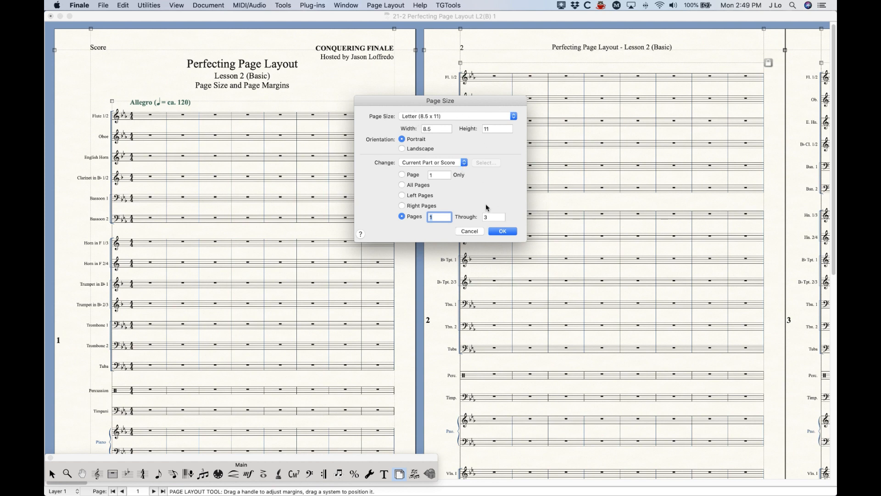
{"action": "left_click", "coordinate": [498, 231]}
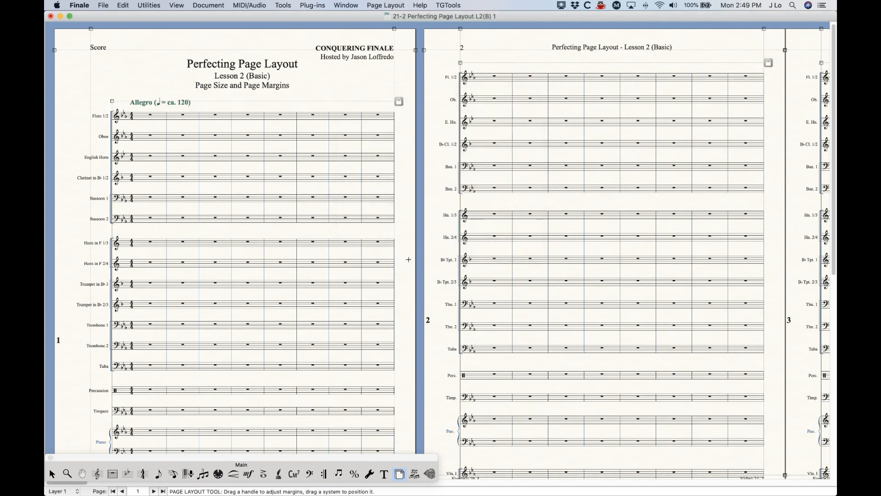
Step: Compare score pages 1 through 3 with the pages that follow, and undo the Letter page size change
{"action": "key", "text": "super+minus"}
{"action": "key", "text": "super+minus"}
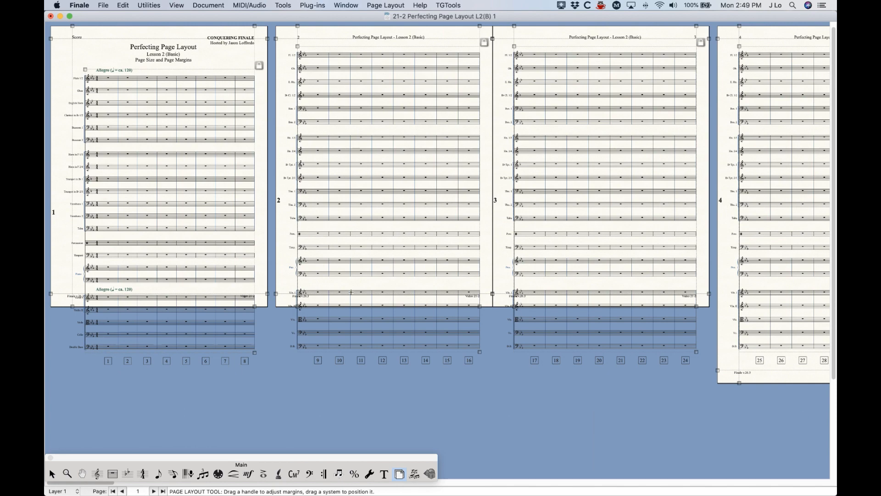
{"action": "scroll", "coordinate": [351, 292], "scroll_direction": "right", "scroll_amount": 5}
{"action": "scroll", "coordinate": [351, 292], "scroll_direction": "left", "scroll_amount": 4}
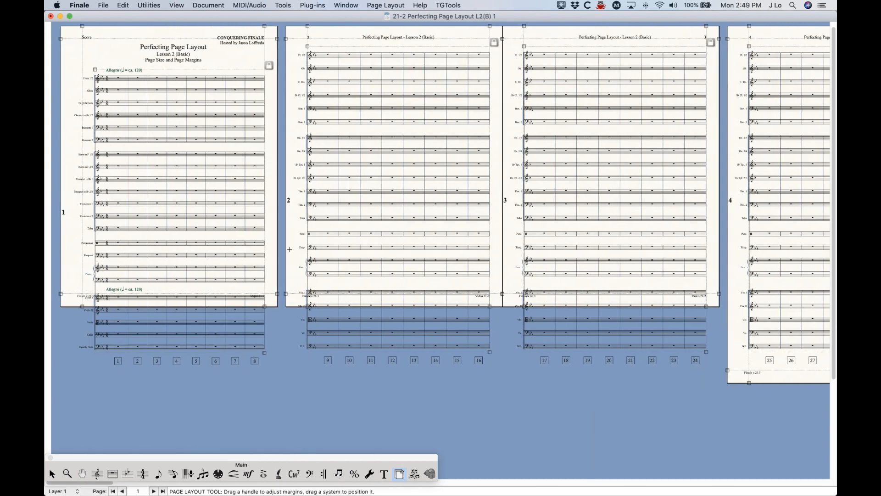
{"action": "scroll", "coordinate": [356, 280], "scroll_direction": "right", "scroll_amount": 8}
{"action": "scroll", "coordinate": [358, 278], "scroll_direction": "right", "scroll_amount": 6}
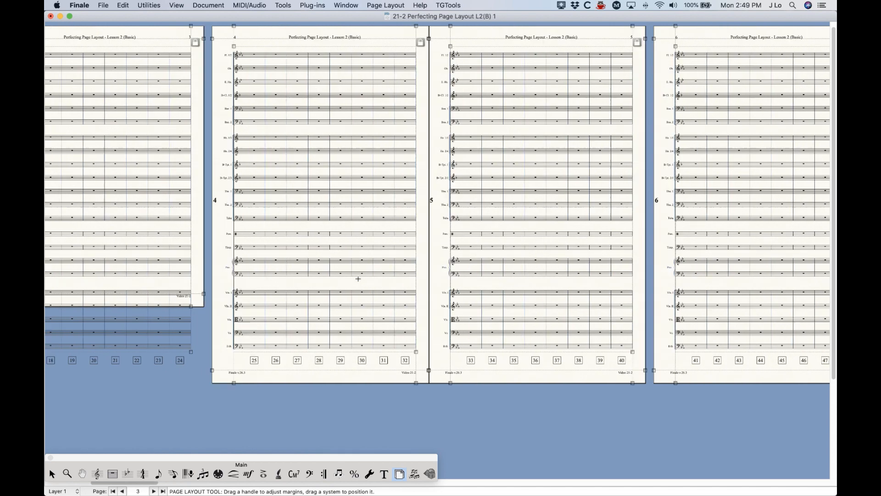
{"action": "scroll", "coordinate": [358, 279], "scroll_direction": "left", "scroll_amount": 10}
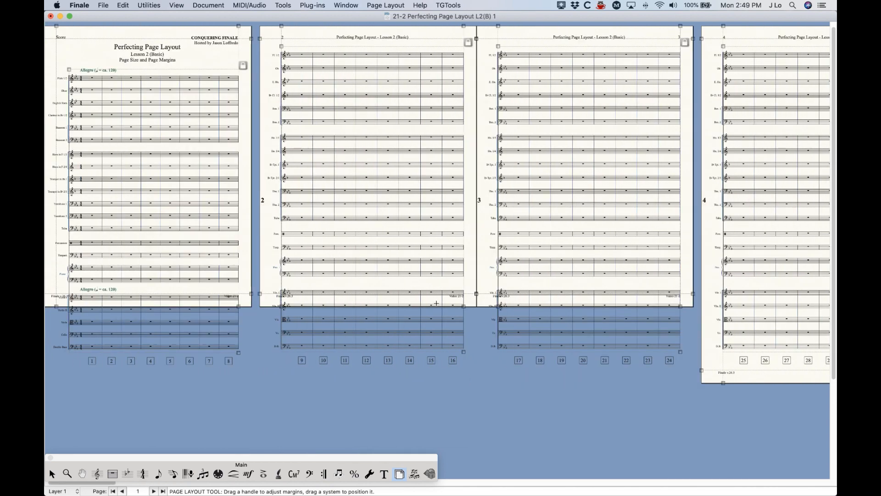
{"action": "scroll", "coordinate": [436, 304], "scroll_direction": "right", "scroll_amount": 10}
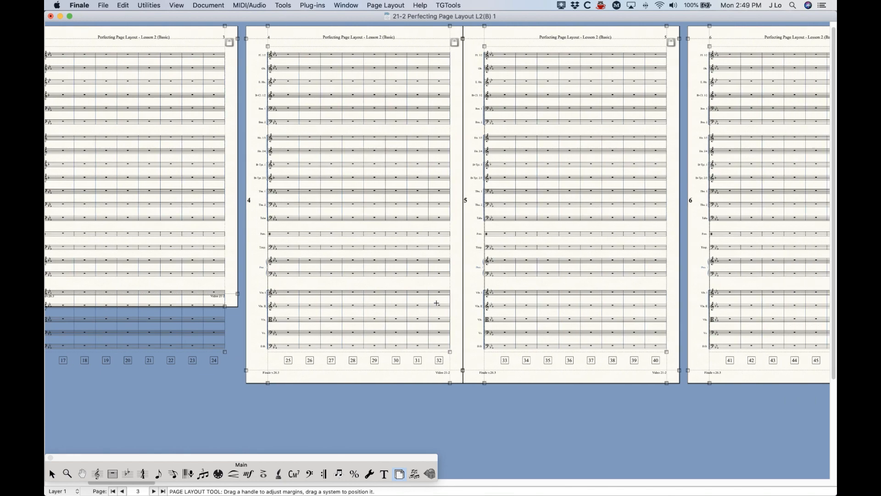
{"action": "scroll", "coordinate": [436, 303], "scroll_direction": "left", "scroll_amount": 10}
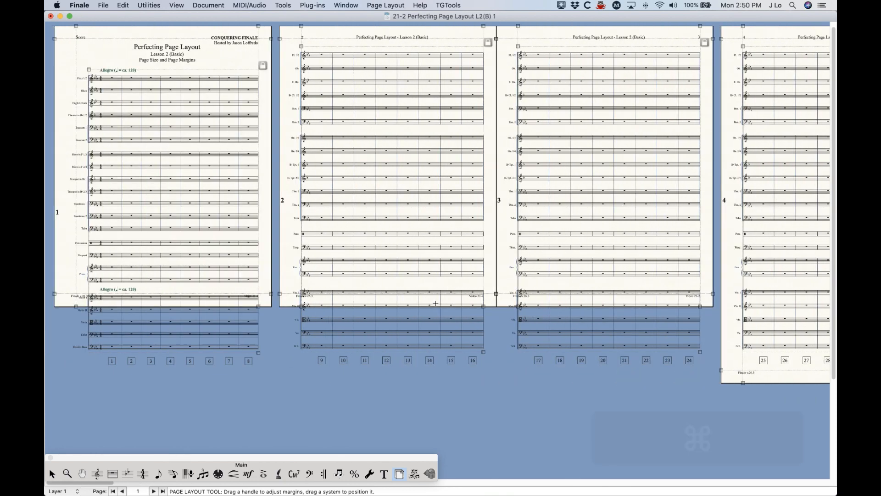
{"action": "key", "text": "super+z"}
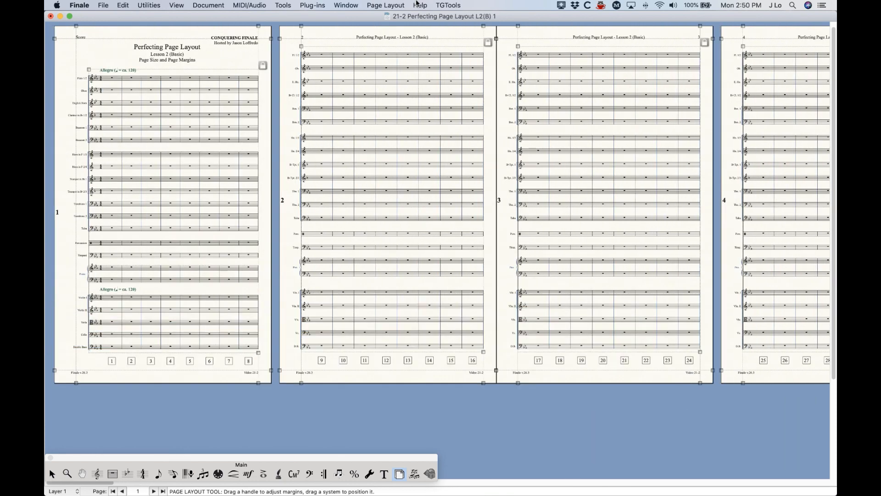
Step: Set the score's page format to the Tabloid (11 x 17) page size
{"action": "left_click", "coordinate": [395, 4]}
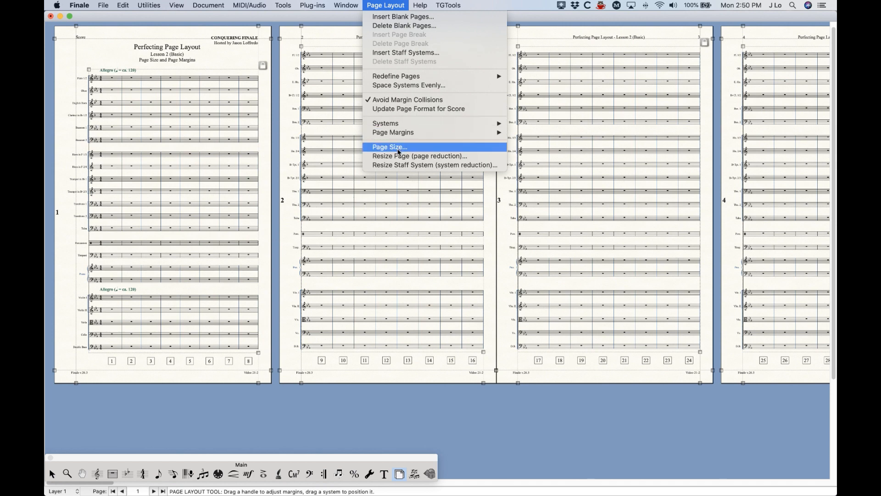
{"action": "mouse_move", "coordinate": [208, 5]}
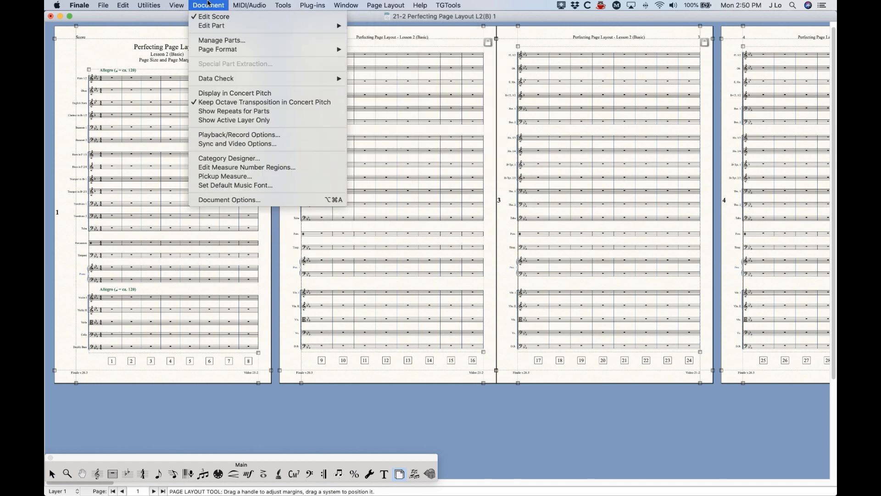
{"action": "mouse_move", "coordinate": [209, 49]}
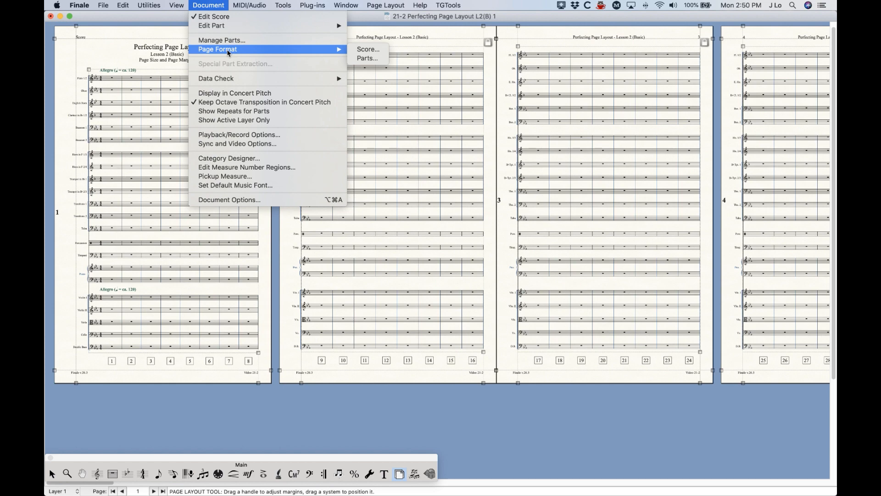
{"action": "left_click", "coordinate": [365, 49]}
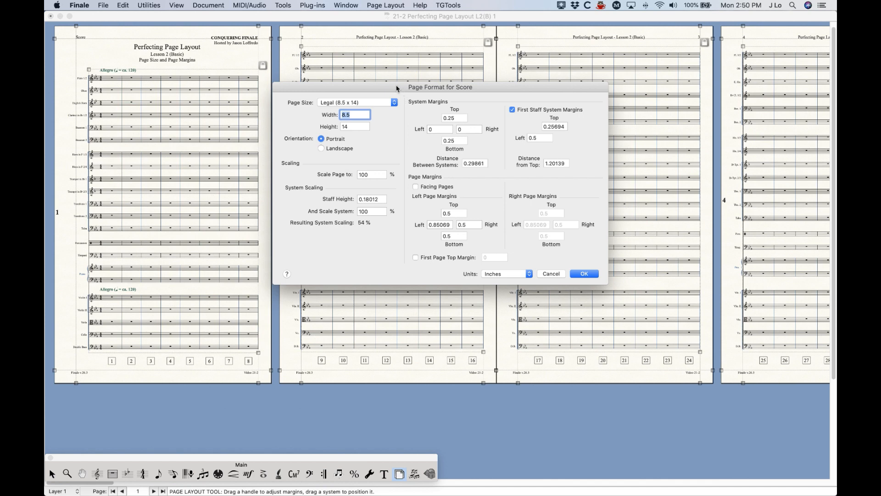
{"action": "left_click", "coordinate": [362, 103]}
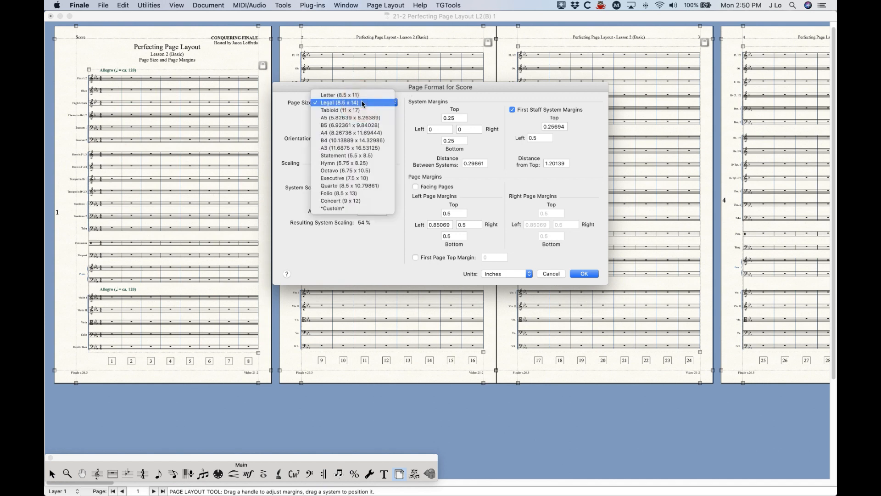
{"action": "left_click", "coordinate": [340, 110]}
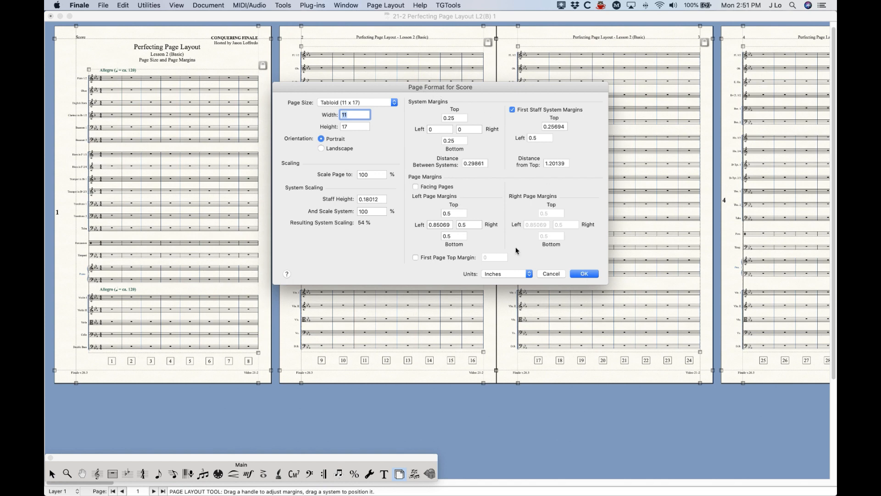
{"action": "left_click", "coordinate": [582, 274]}
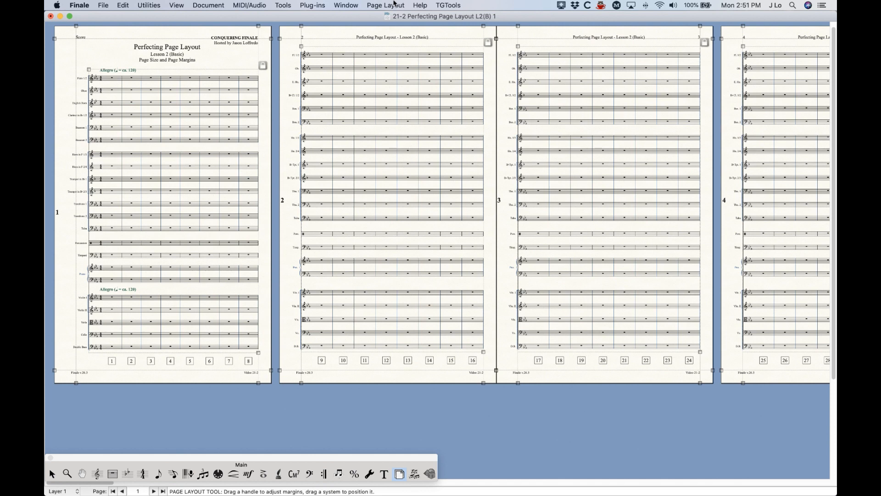
Step: Redefine all pages of the current score and accept losing the existing page layout edits
{"action": "left_click", "coordinate": [394, 5]}
{"action": "mouse_move", "coordinate": [396, 80]}
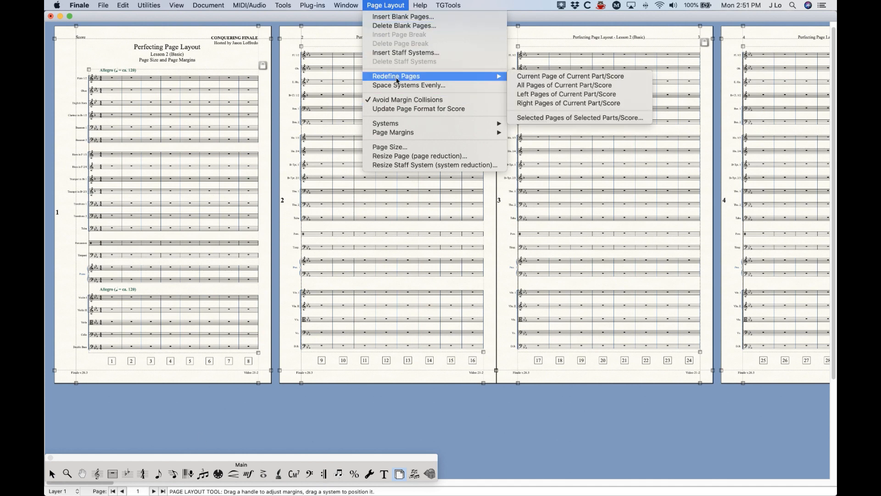
{"action": "left_click", "coordinate": [548, 88]}
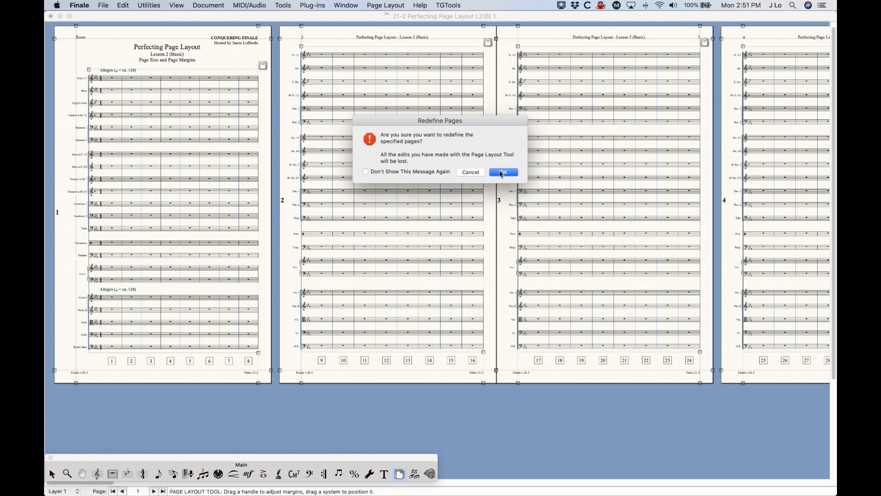
{"action": "left_click", "coordinate": [502, 173]}
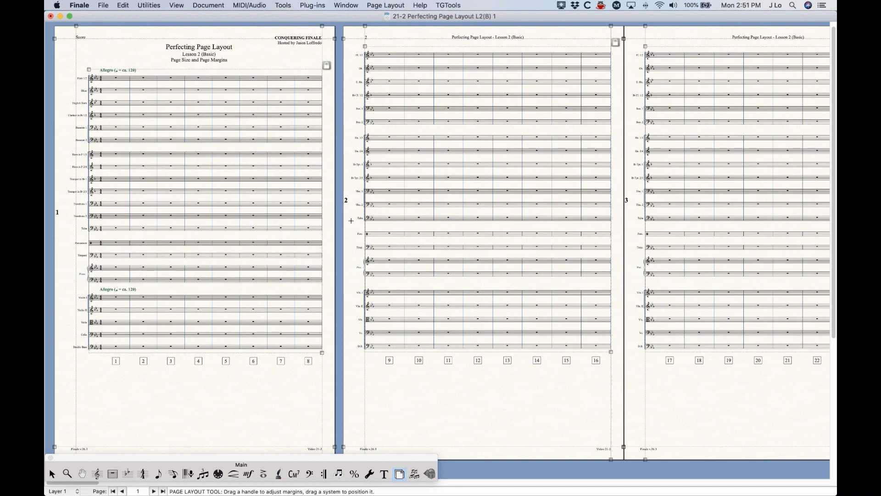
Step: Check the page size stored in the score's page format, and leave the settings without changes
{"action": "left_click", "coordinate": [208, 5]}
{"action": "mouse_move", "coordinate": [257, 51]}
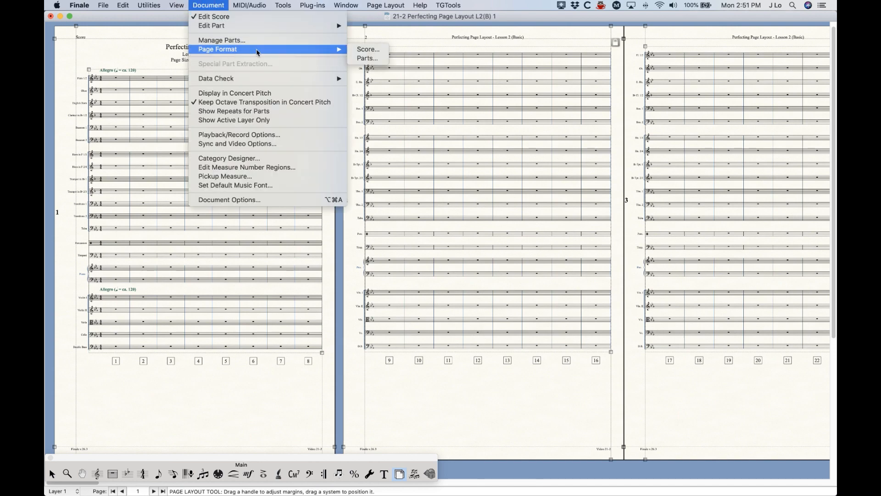
{"action": "left_click", "coordinate": [370, 50]}
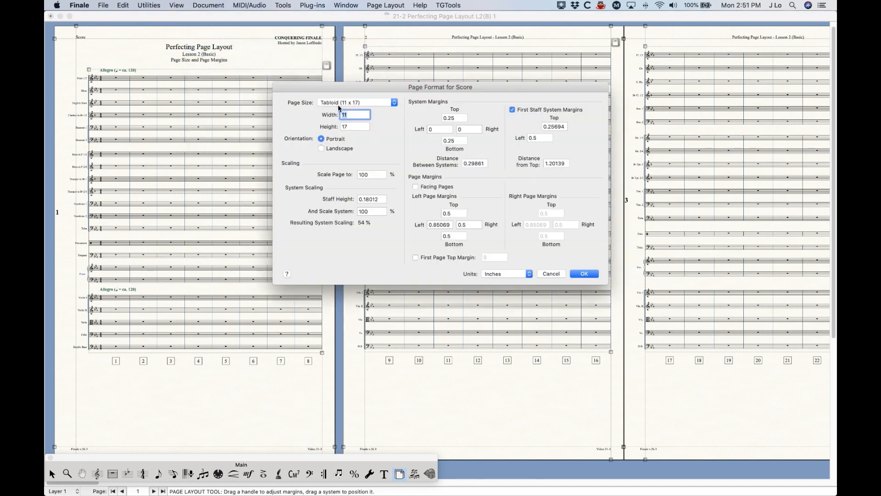
{"action": "left_click", "coordinate": [554, 274]}
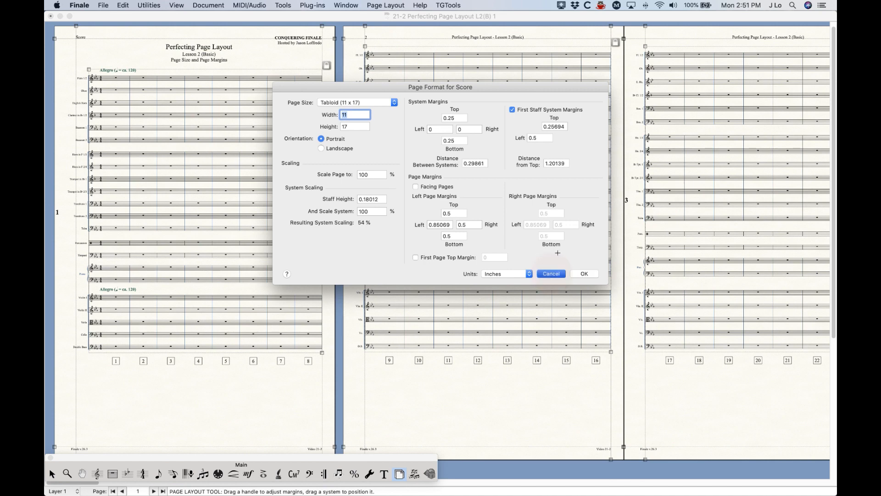
{"action": "left_click", "coordinate": [385, 5]}
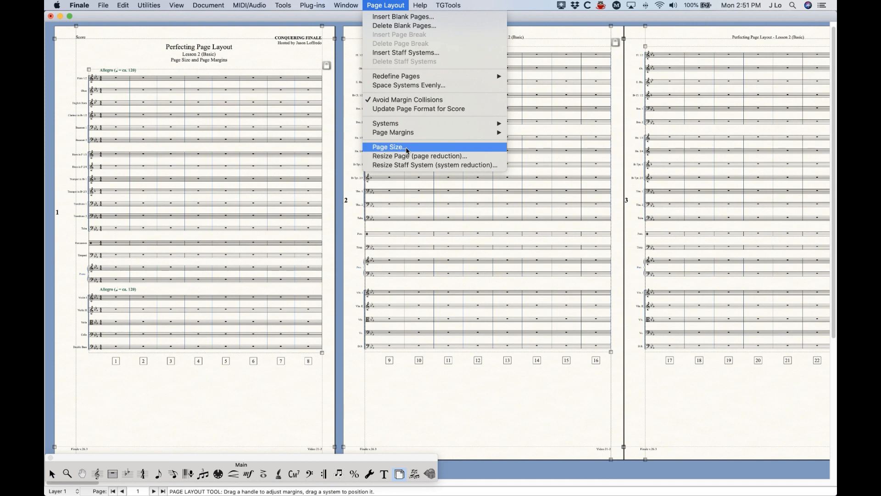
{"action": "left_click", "coordinate": [407, 149]}
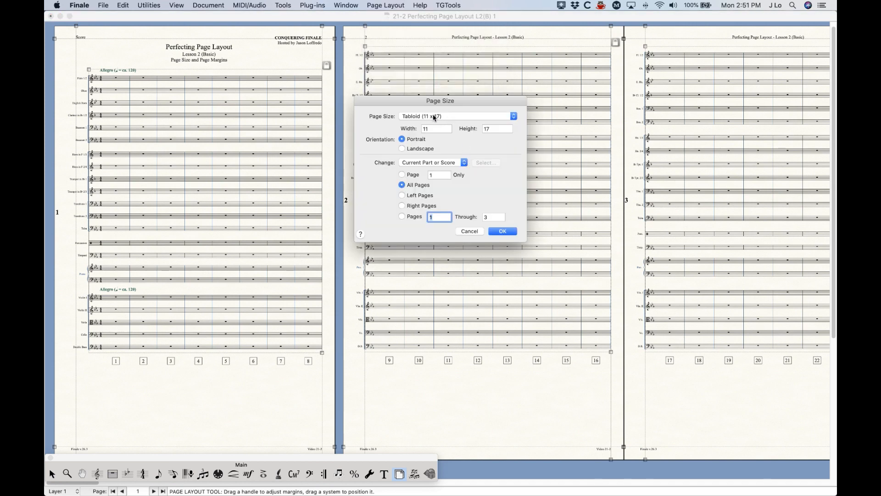
{"action": "left_click", "coordinate": [434, 116]}
{"action": "left_click", "coordinate": [465, 234]}
{"action": "left_click", "coordinate": [468, 231]}
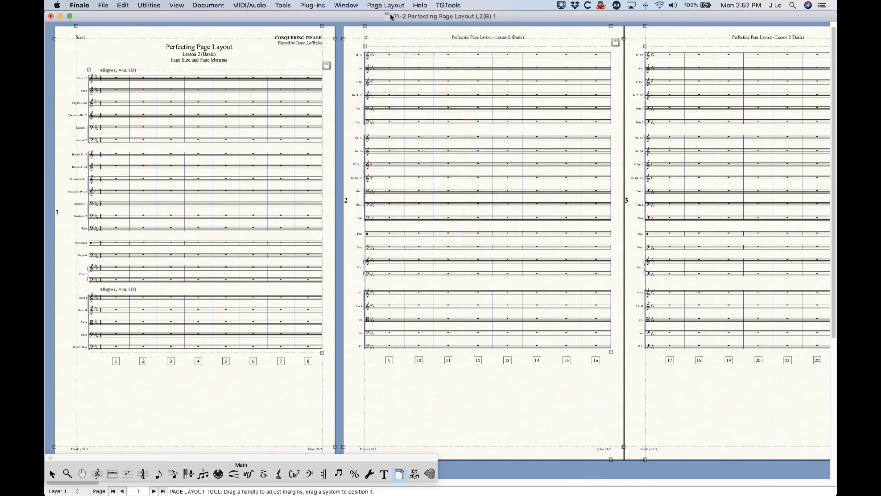
Step: Turn on Update Page Format for Score and apply the Legal (8.5 x 14) page size to all pages of the current score
{"action": "left_click", "coordinate": [385, 5]}
{"action": "left_click", "coordinate": [419, 109]}
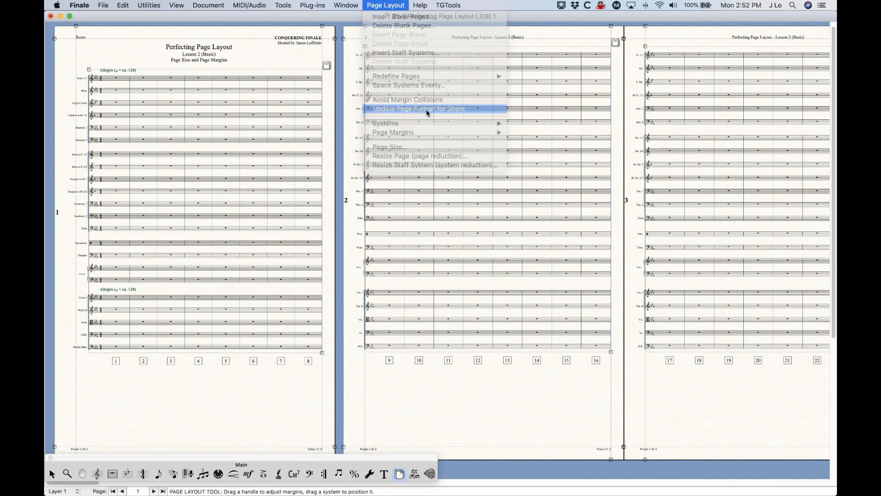
{"action": "left_click", "coordinate": [383, 4]}
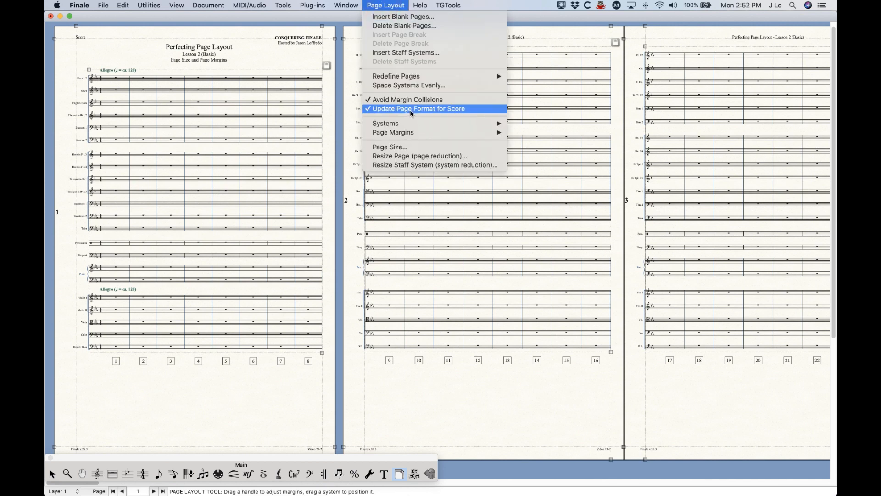
{"action": "left_click", "coordinate": [390, 147]}
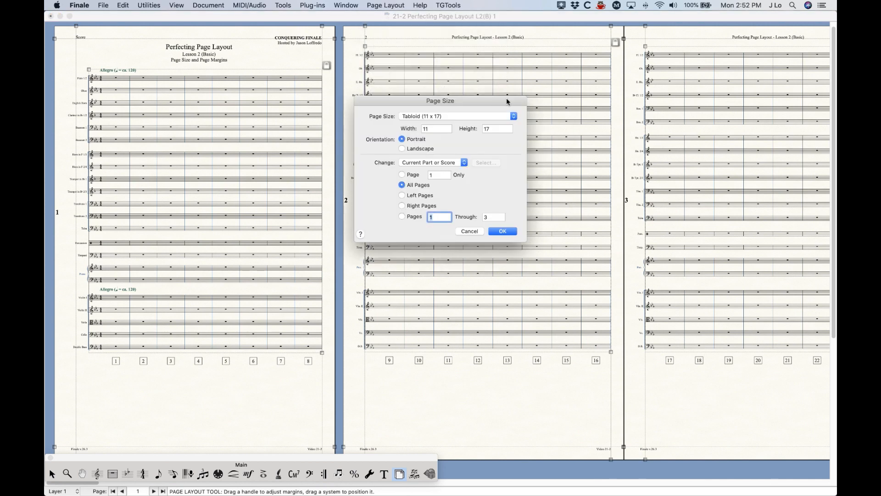
{"action": "left_click", "coordinate": [444, 117]}
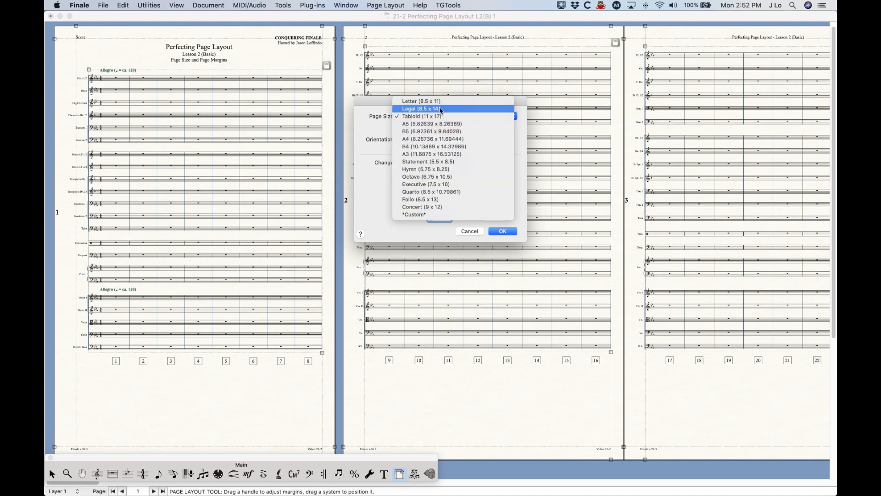
{"action": "left_click", "coordinate": [440, 109]}
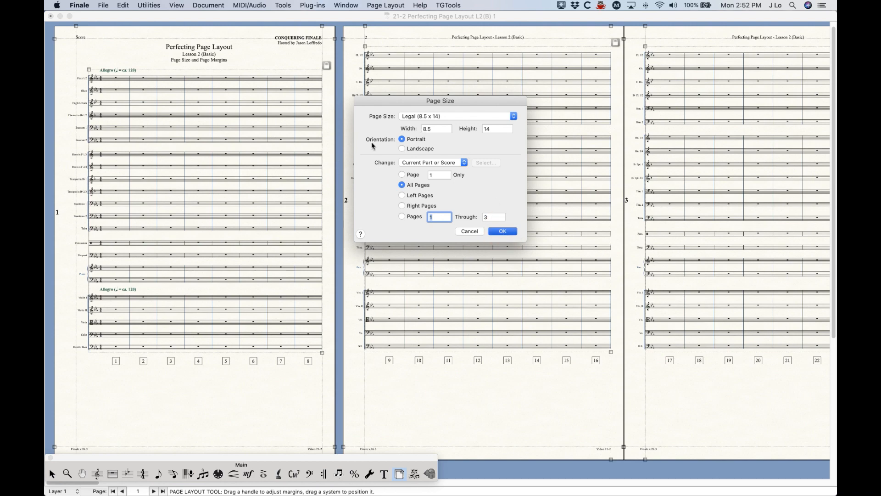
{"action": "left_click", "coordinate": [504, 231]}
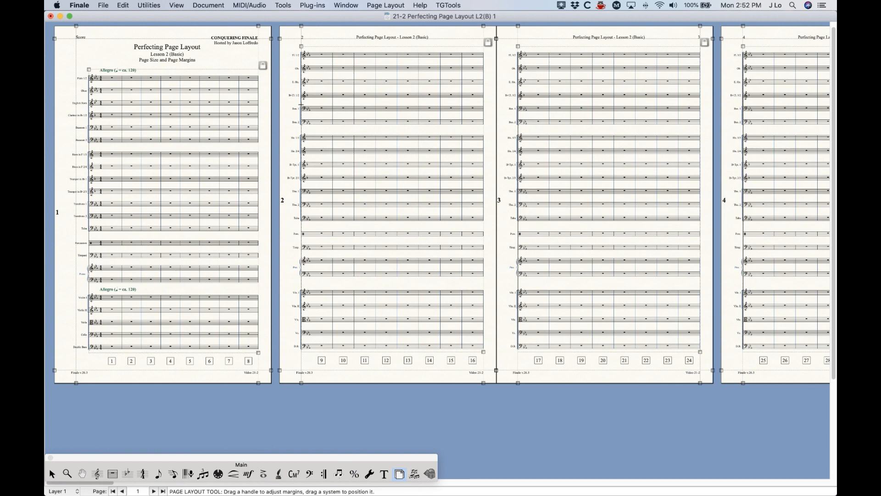
Step: Examine the score's page format to verify that it follows the Legal page size change, and close it without changes
{"action": "left_click", "coordinate": [210, 5]}
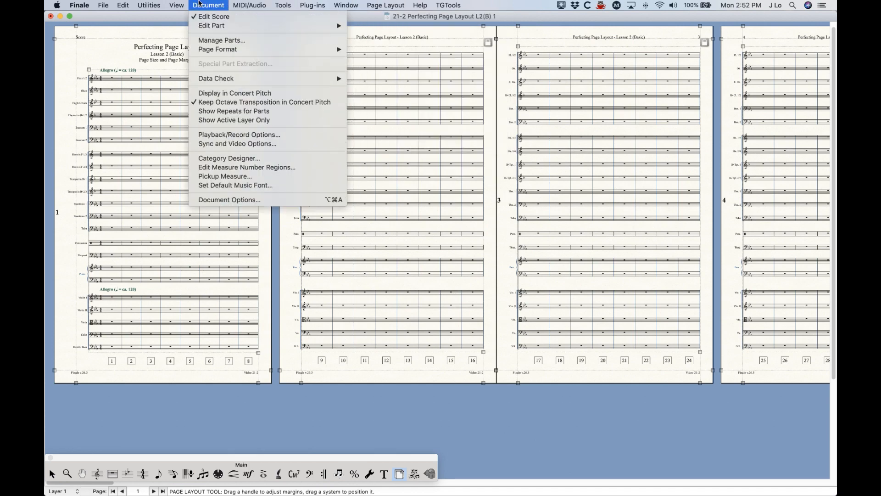
{"action": "mouse_move", "coordinate": [218, 51]}
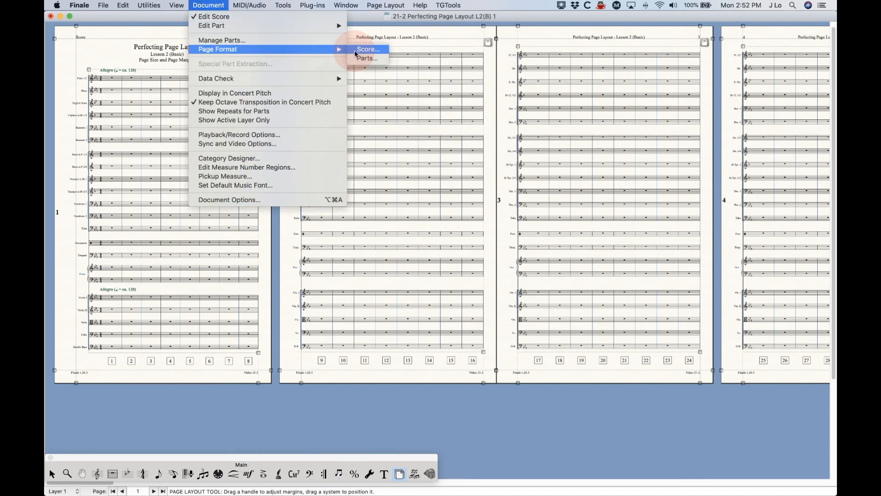
{"action": "left_click", "coordinate": [355, 50]}
{"action": "left_click", "coordinate": [358, 102]}
{"action": "left_click", "coordinate": [277, 100]}
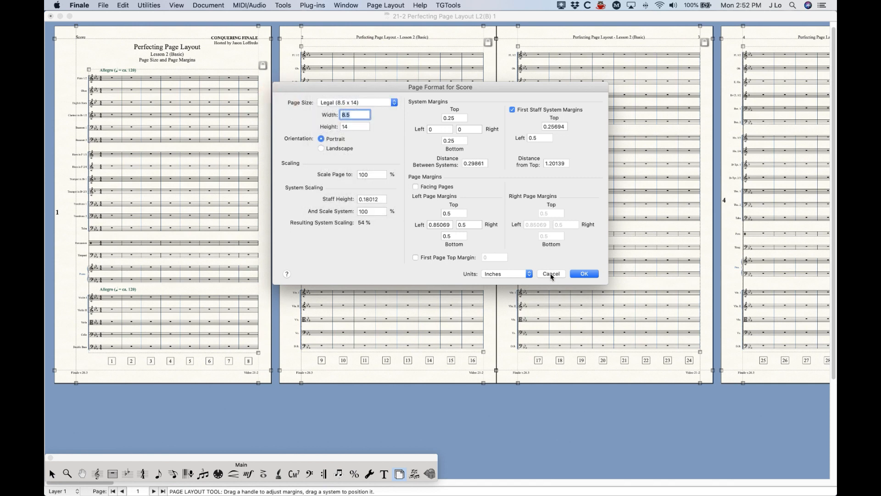
{"action": "left_click", "coordinate": [551, 275]}
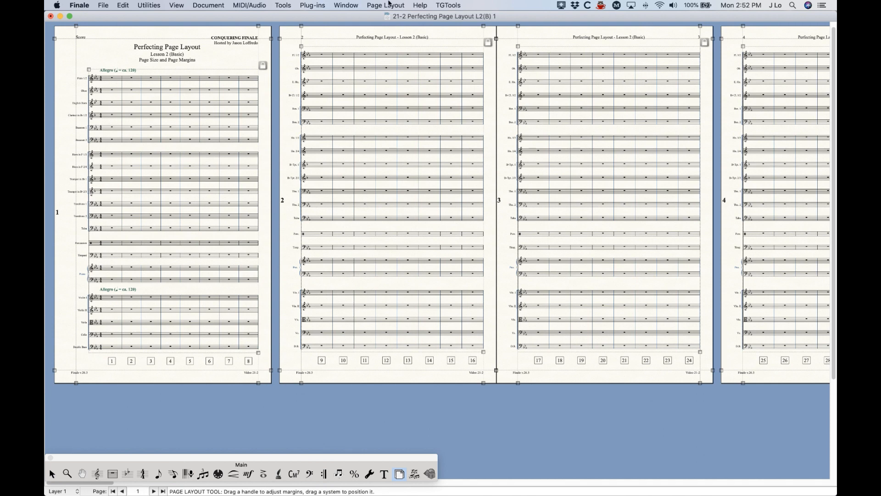
{"action": "left_click", "coordinate": [380, 5]}
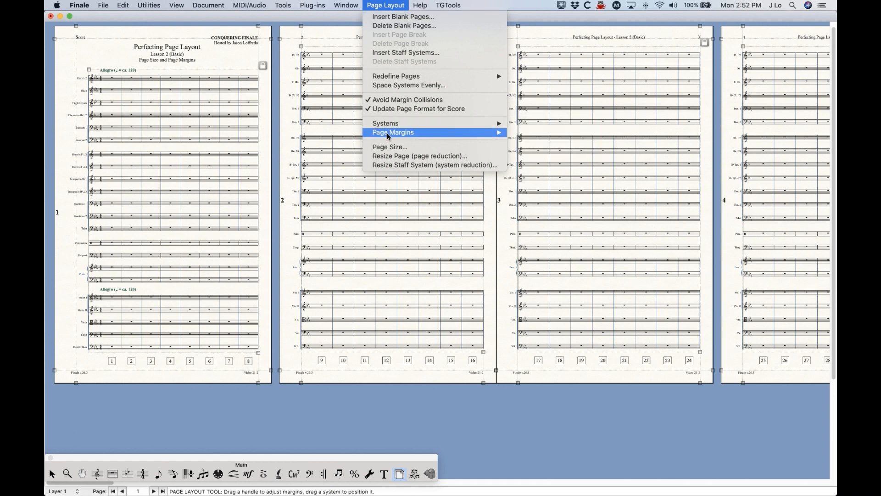
{"action": "mouse_move", "coordinate": [396, 134]}
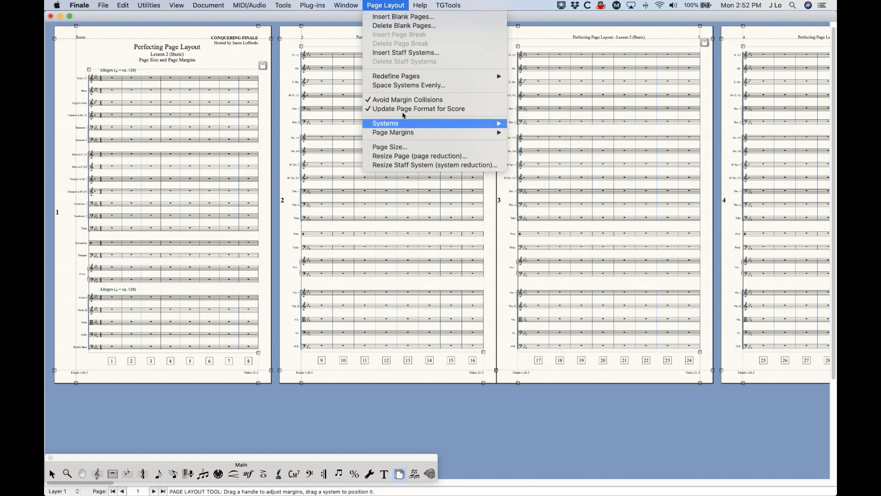
Step: Turn off Update Page Format for Score and open the Edit Page Margins settings
{"action": "left_click", "coordinate": [403, 111]}
{"action": "left_click", "coordinate": [394, 6]}
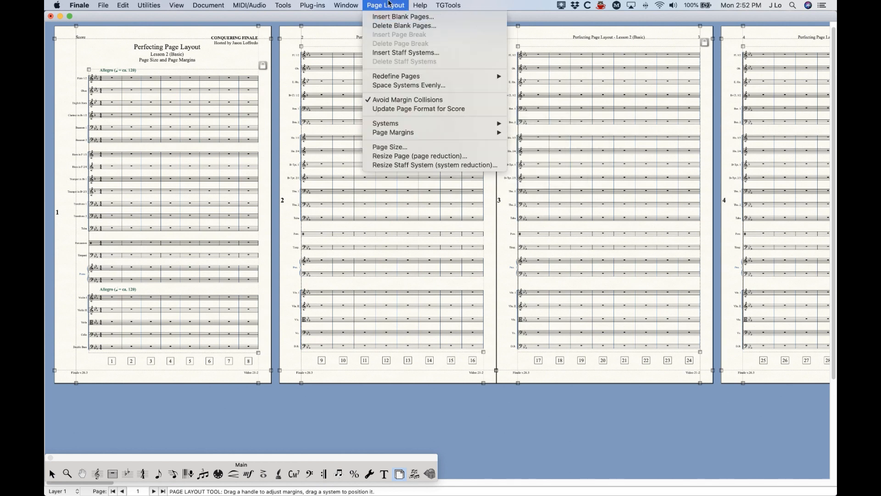
{"action": "mouse_move", "coordinate": [395, 134]}
{"action": "left_click", "coordinate": [539, 133]}
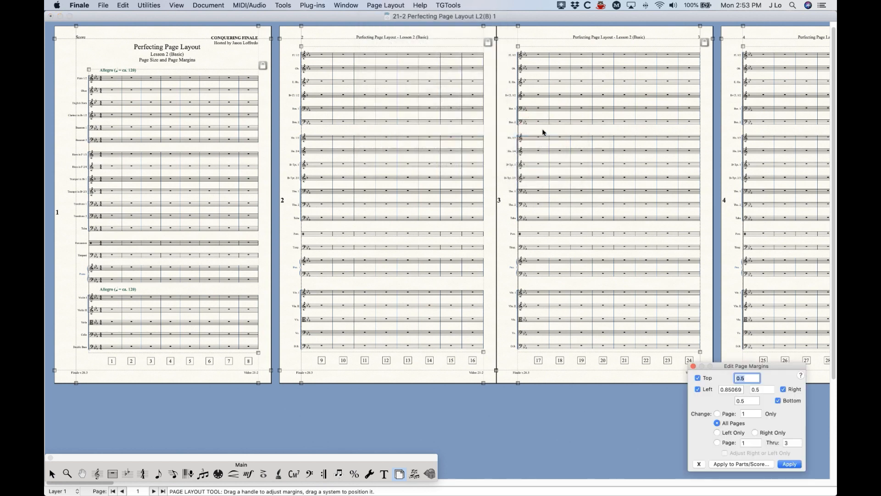
{"action": "left_click_drag", "start_coordinate": [751, 370], "coordinate": [456, 177]}
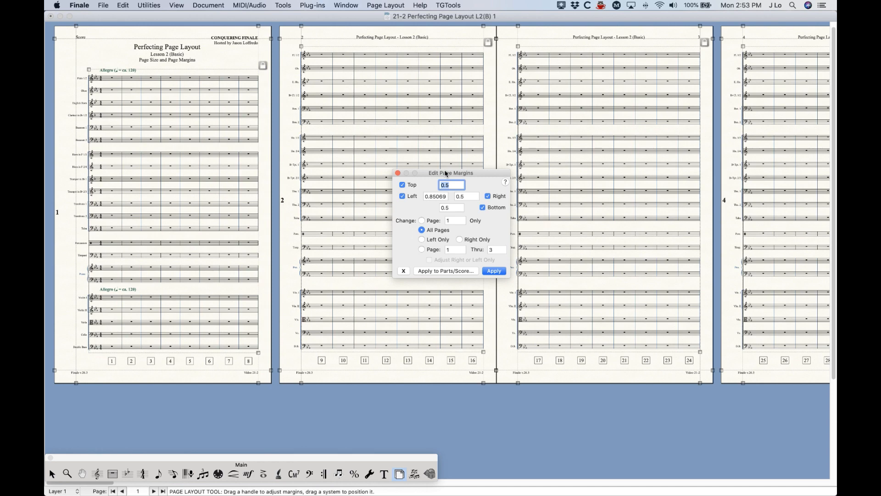
{"action": "left_click_drag", "start_coordinate": [446, 174], "coordinate": [587, 256]}
Step: Examine the page margin guides and handles around the title, systems and footer on pages 1 to 3
{"action": "key", "text": "super+equal"}
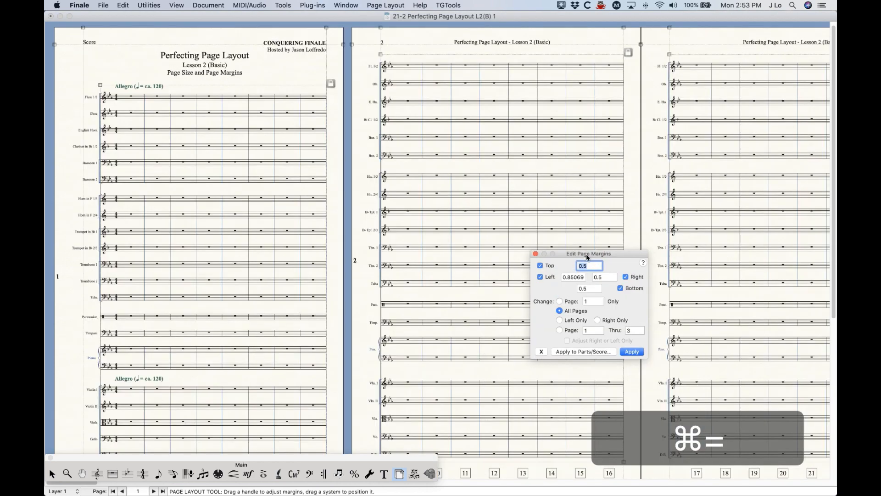
{"action": "key", "text": "super+equal"}
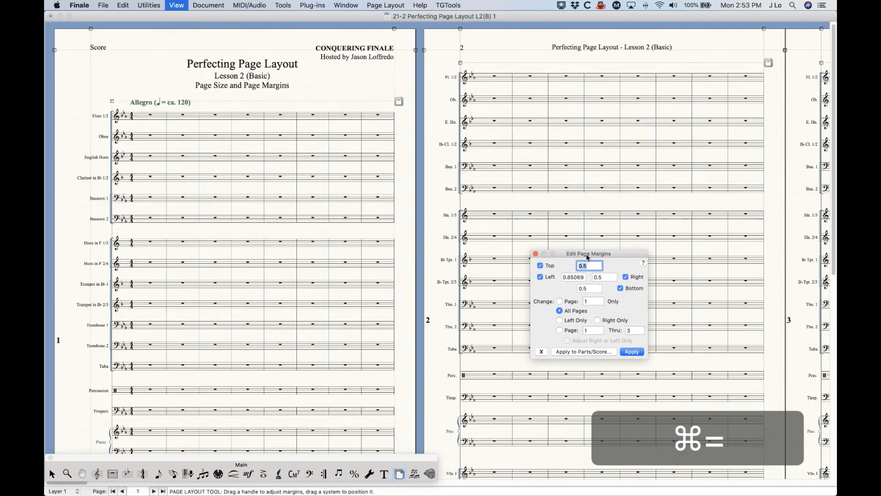
{"action": "left_click", "coordinate": [105, 34]}
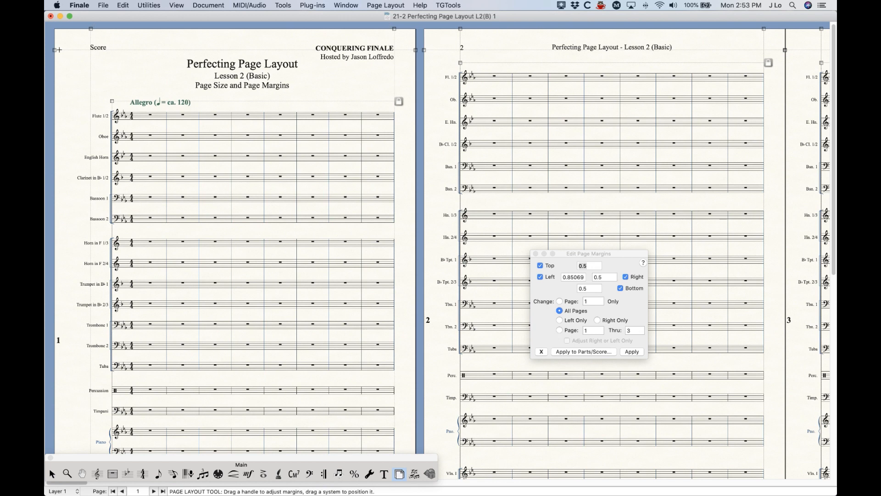
{"action": "scroll", "coordinate": [195, 127], "scroll_direction": "down", "scroll_amount": 10}
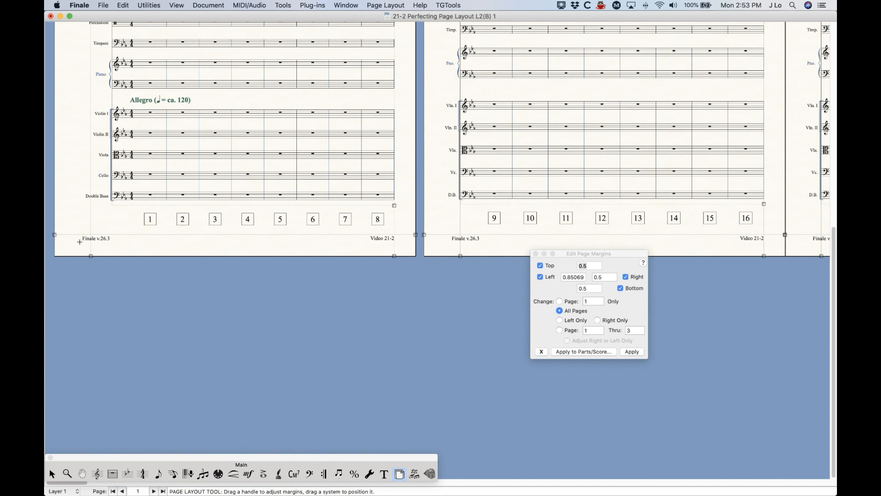
{"action": "scroll", "coordinate": [265, 253], "scroll_direction": "up", "scroll_amount": 10}
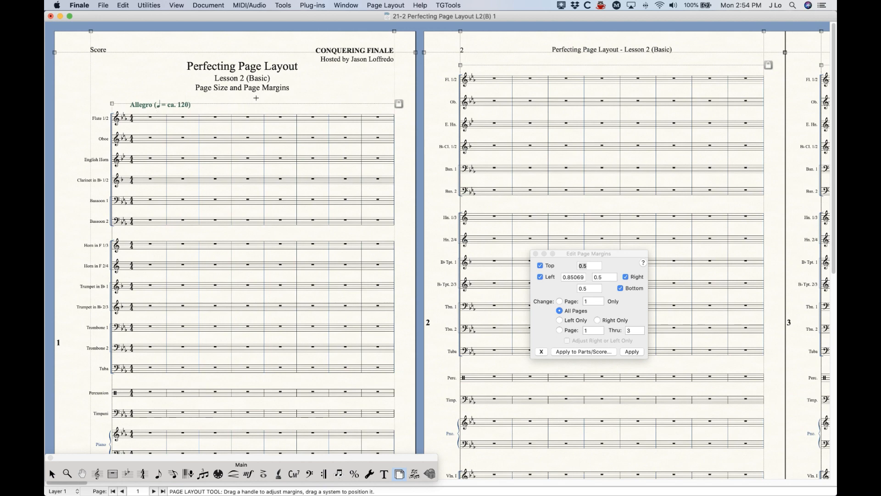
{"action": "scroll", "coordinate": [218, 103], "scroll_direction": "down", "scroll_amount": 5}
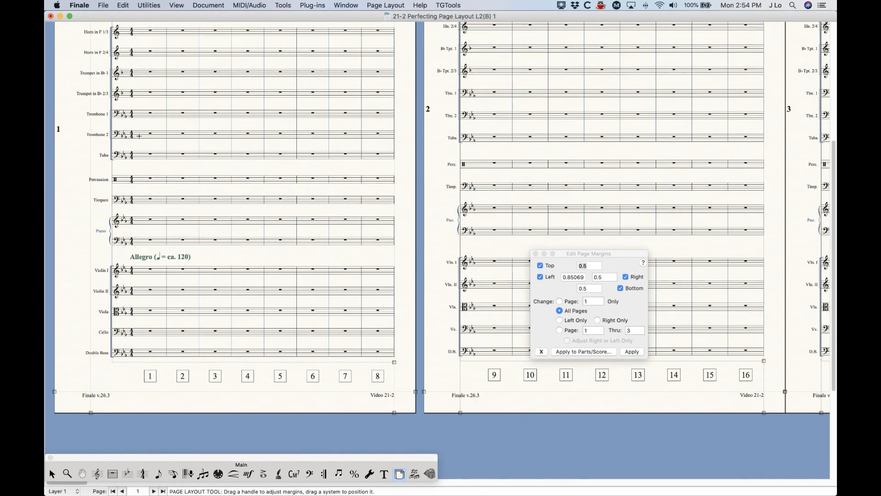
{"action": "scroll", "coordinate": [139, 136], "scroll_direction": "up", "scroll_amount": 5}
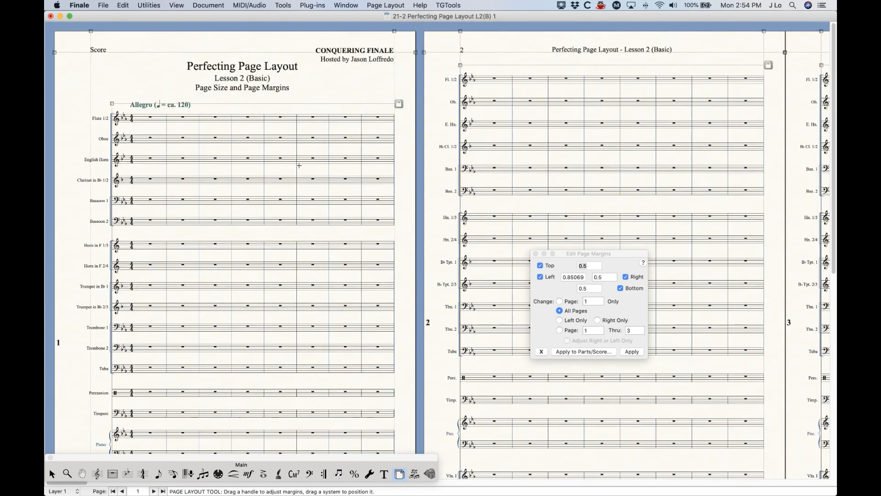
{"action": "key", "text": "super+equal"}
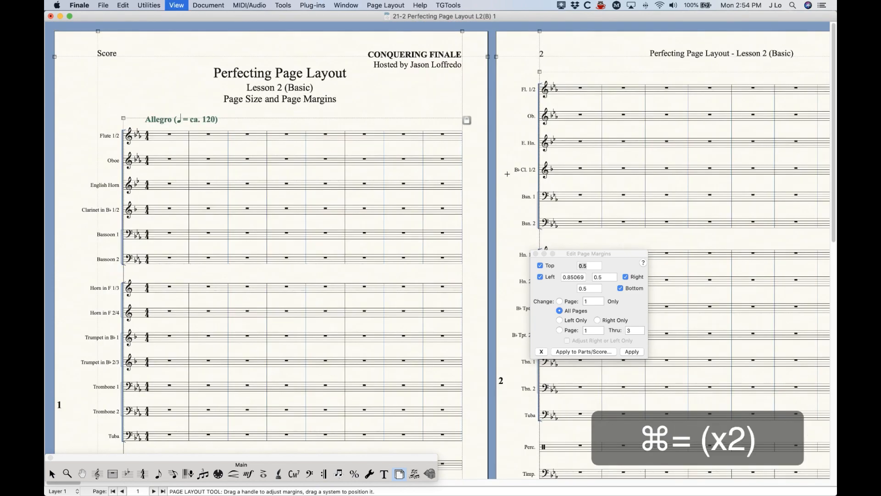
{"action": "key", "text": "super+equal"}
{"action": "scroll", "coordinate": [358, 149], "scroll_direction": "right", "scroll_amount": 10}
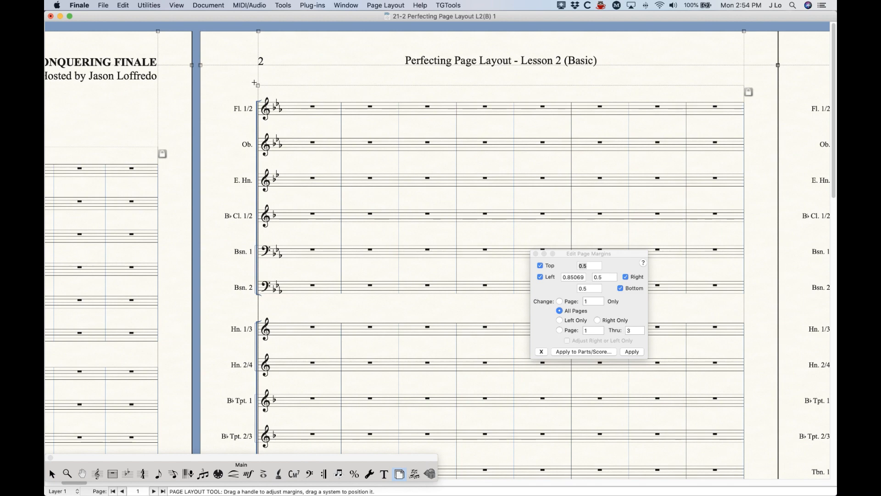
{"action": "key", "text": "super+minus"}
{"action": "key", "text": "super+minus"}
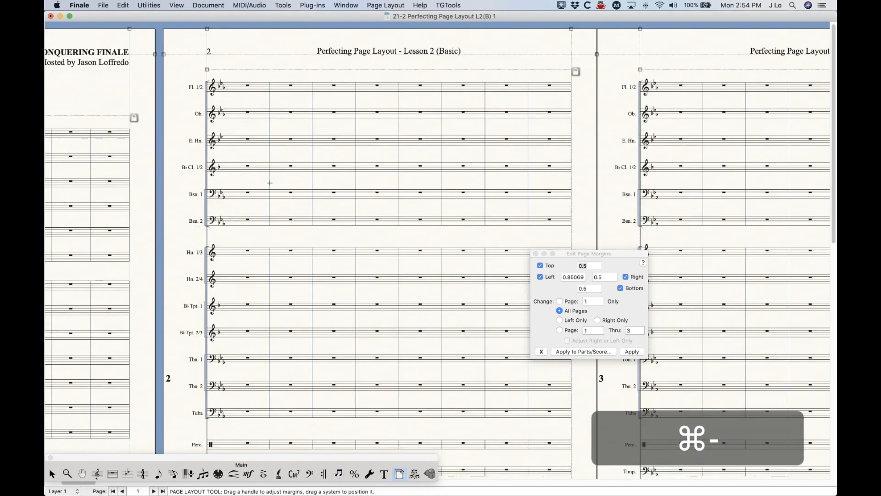
{"action": "key", "text": "super+minus"}
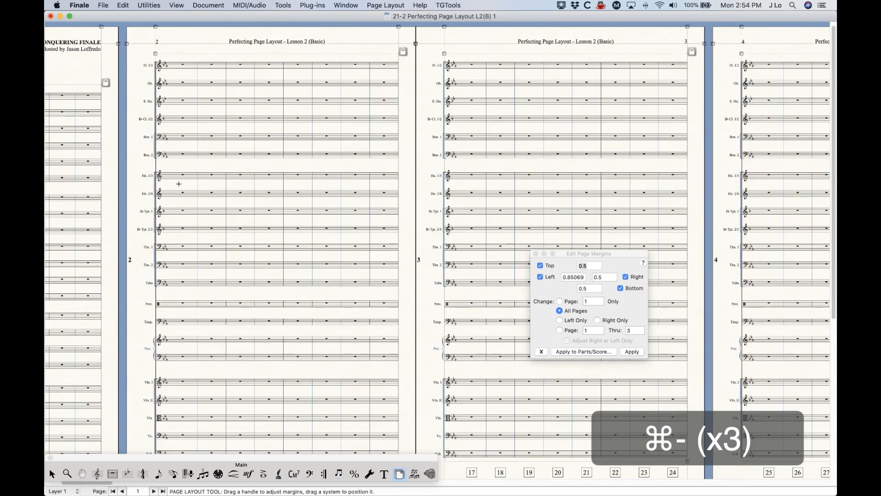
{"action": "scroll", "coordinate": [179, 184], "scroll_direction": "left", "scroll_amount": 3}
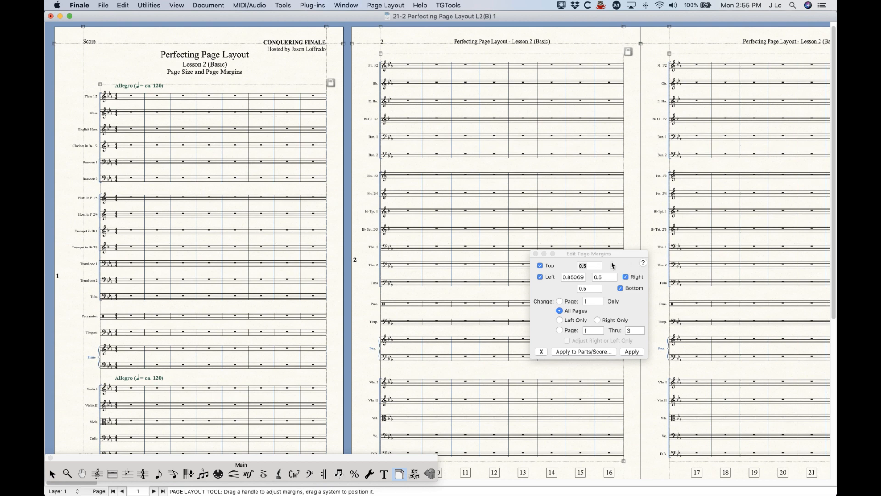
Step: Close the Edit Page Margins window and reopen it over page 2
{"action": "left_click_drag", "start_coordinate": [606, 253], "coordinate": [526, 204]}
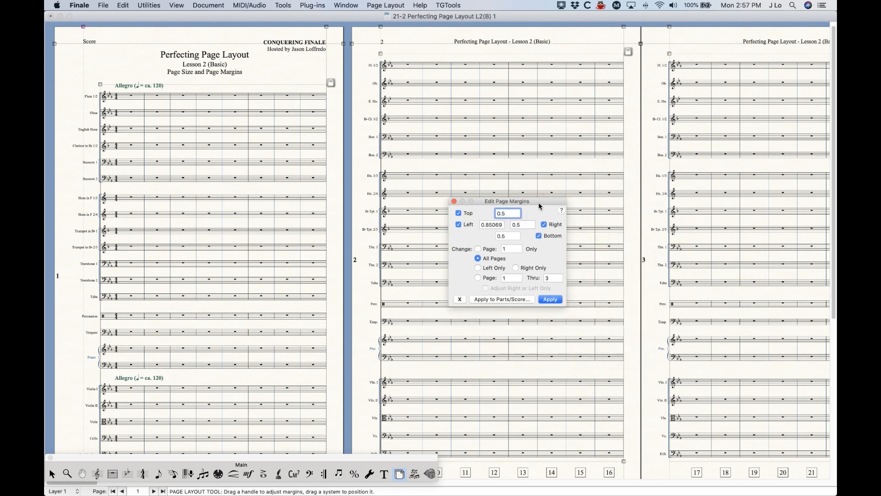
{"action": "left_click_drag", "start_coordinate": [539, 201], "coordinate": [521, 191]}
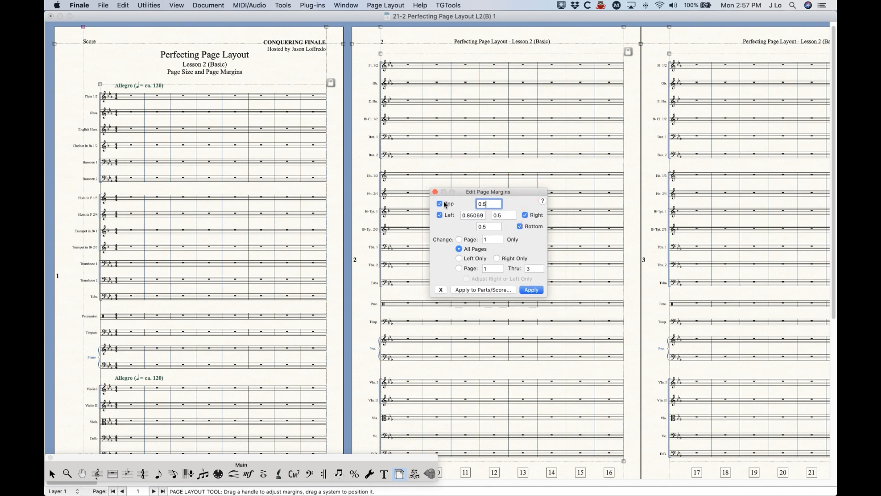
{"action": "left_click_drag", "start_coordinate": [460, 190], "coordinate": [686, 350]}
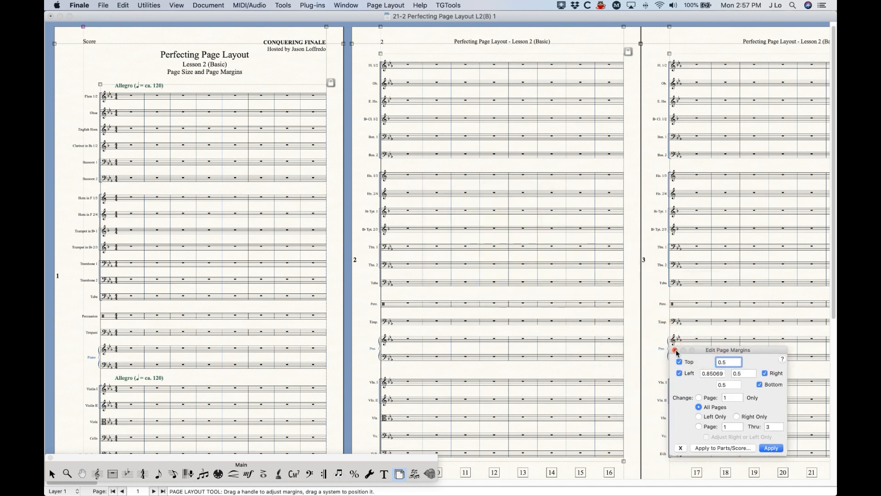
{"action": "left_click", "coordinate": [675, 351]}
{"action": "left_click", "coordinate": [386, 6]}
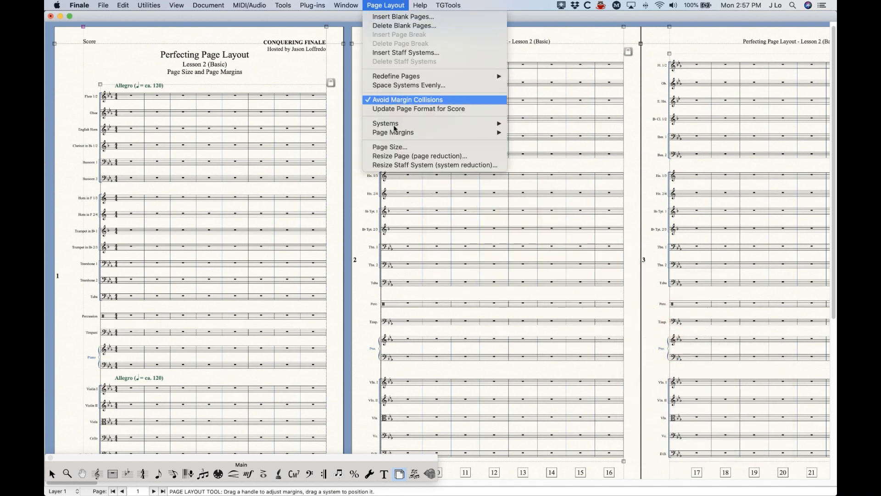
{"action": "mouse_move", "coordinate": [395, 133]}
{"action": "left_click", "coordinate": [533, 138]}
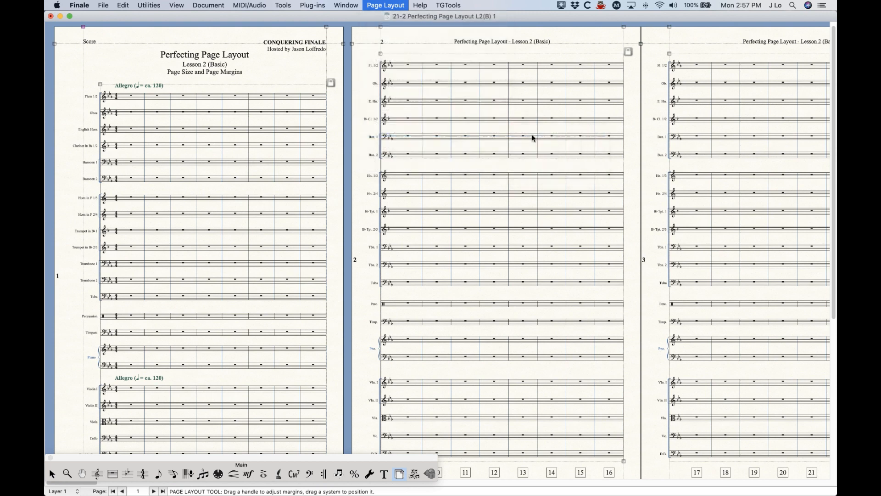
{"action": "left_click_drag", "start_coordinate": [721, 349], "coordinate": [493, 205]}
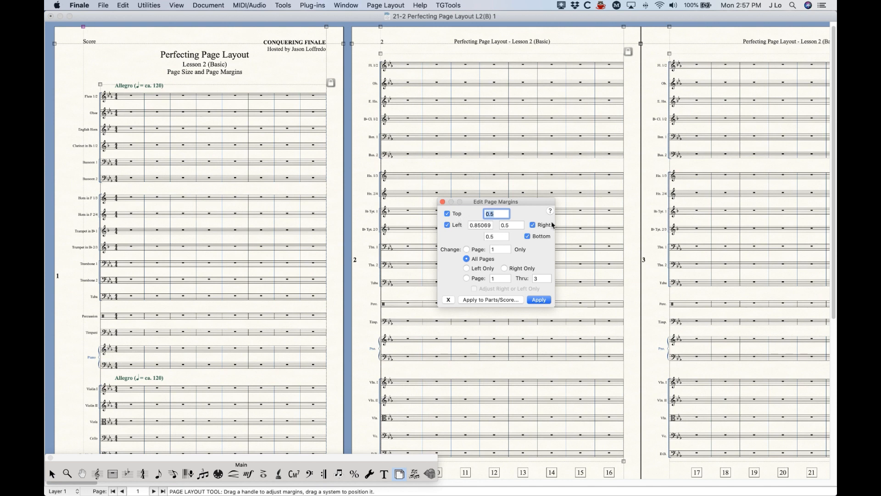
Step: Try to apply a right margin of 0.9 to all pages with all four margin sides deselected
{"action": "left_click", "coordinate": [488, 225]}
{"action": "key", "text": "Tab"}
{"action": "key", "text": "Tab"}
{"action": "left_click", "coordinate": [513, 224]}
{"action": "key", "text": "BackSpace"}
{"action": "key", "text": "BackSpace"}
{"action": "type", "text": ".9"}
{"action": "left_click", "coordinate": [533, 225]}
{"action": "left_click", "coordinate": [528, 236]}
{"action": "left_click", "coordinate": [447, 225]}
{"action": "left_click", "coordinate": [448, 213]}
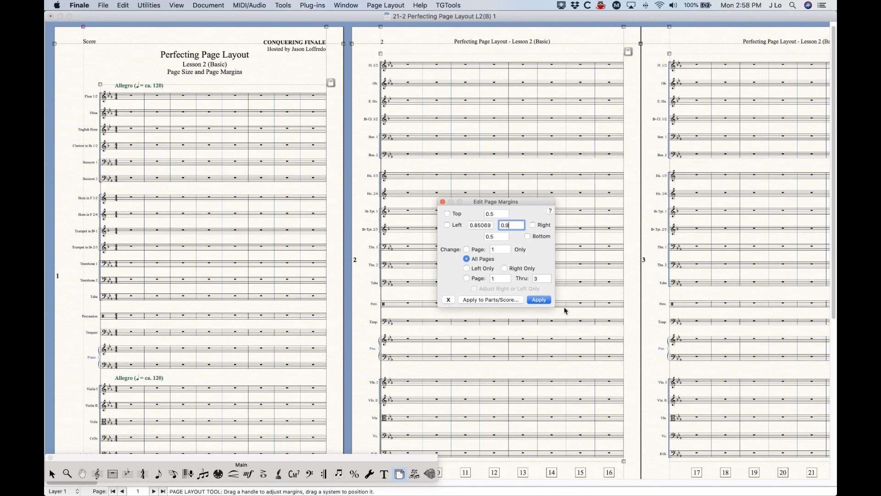
{"action": "left_click", "coordinate": [538, 300]}
Step: Apply the 0.9 right margin to all pages with only the right side enabled, and undo the change
{"action": "left_click", "coordinate": [448, 214]}
{"action": "left_click", "coordinate": [448, 225]}
{"action": "left_click", "coordinate": [533, 225]}
{"action": "left_click", "coordinate": [528, 236]}
{"action": "left_click", "coordinate": [447, 214]}
{"action": "left_click", "coordinate": [448, 224]}
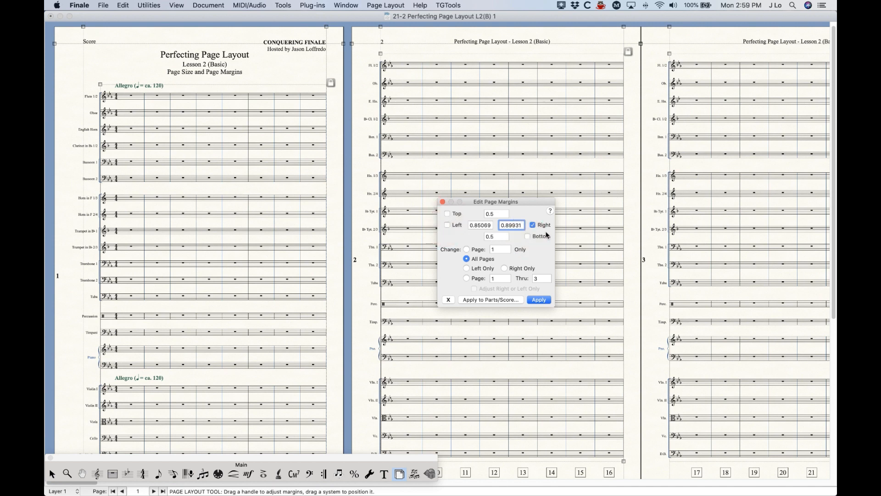
{"action": "left_click", "coordinate": [538, 300]}
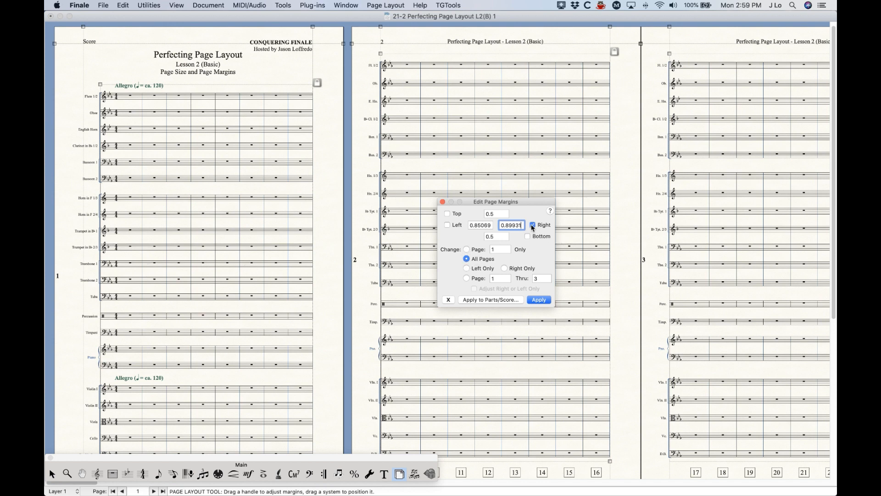
{"action": "left_click", "coordinate": [506, 160]}
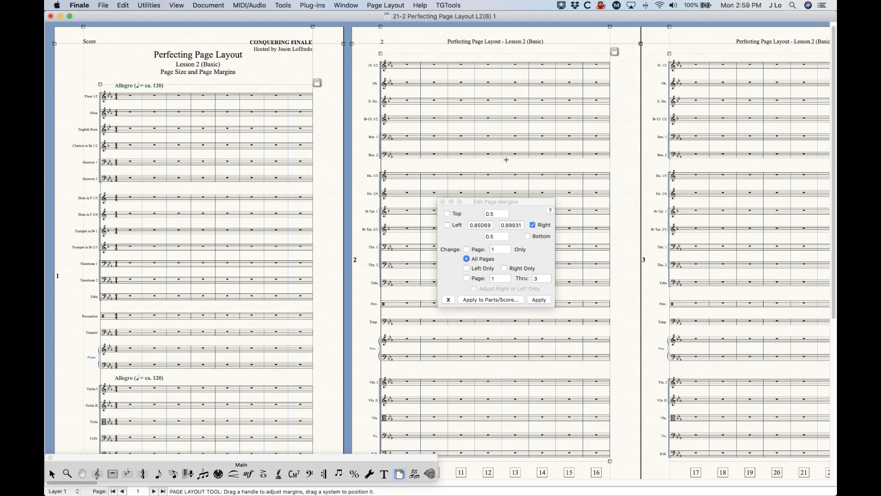
{"action": "key", "text": "super+z"}
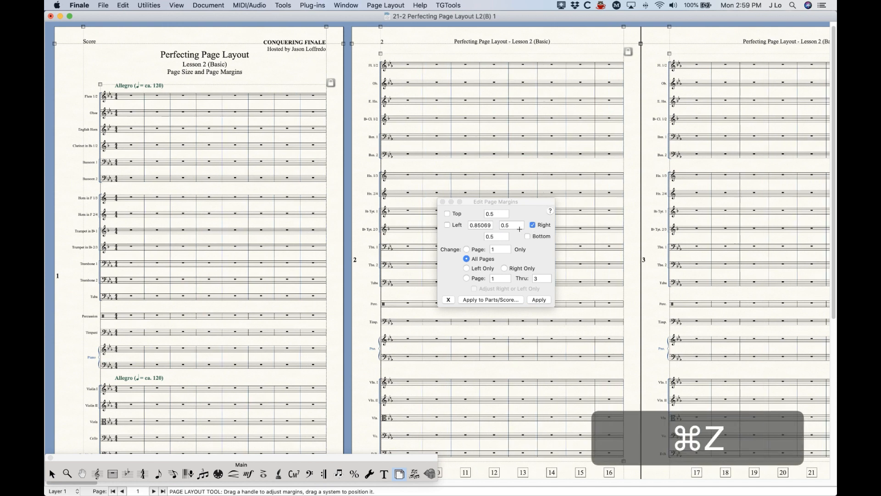
Step: Enable all margin sides, limit the margin change to page 1 only, and set the top margin to 1.5
{"action": "left_click", "coordinate": [450, 207]}
{"action": "left_click", "coordinate": [448, 214]}
{"action": "left_click", "coordinate": [448, 225]}
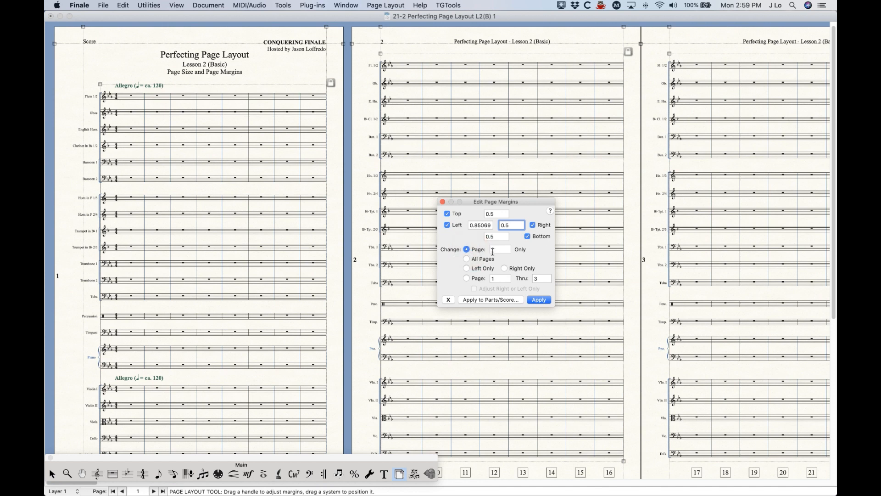
{"action": "double_click", "coordinate": [495, 215]}
{"action": "type", "text": "1.56"}
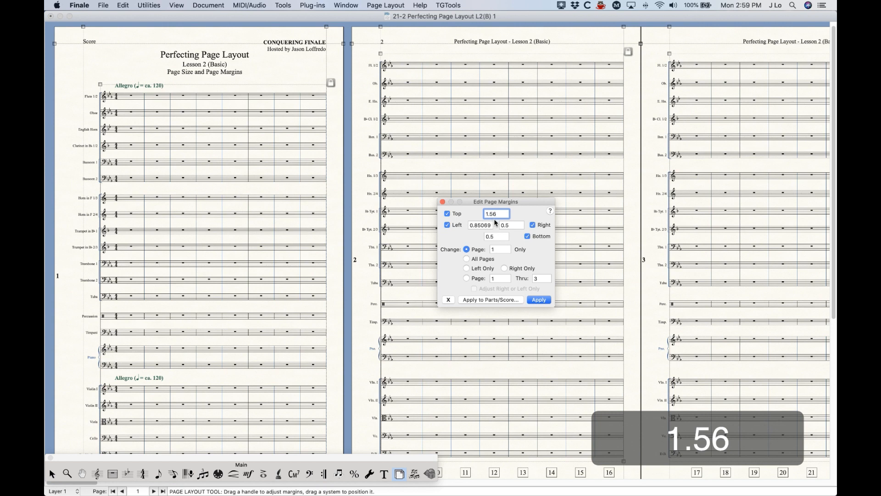
{"action": "key", "text": "BackSpace"}
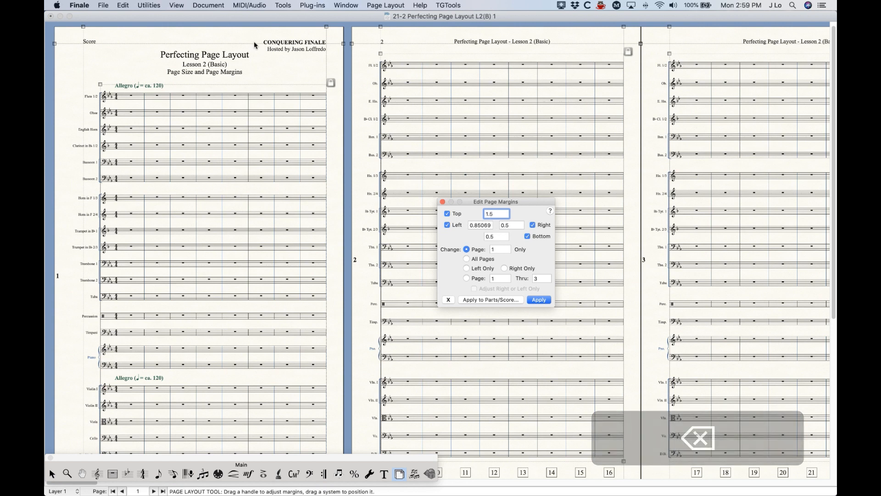
Step: Disable the left, right and bottom margins and apply only the top margin to page 1
{"action": "left_click", "coordinate": [253, 129]}
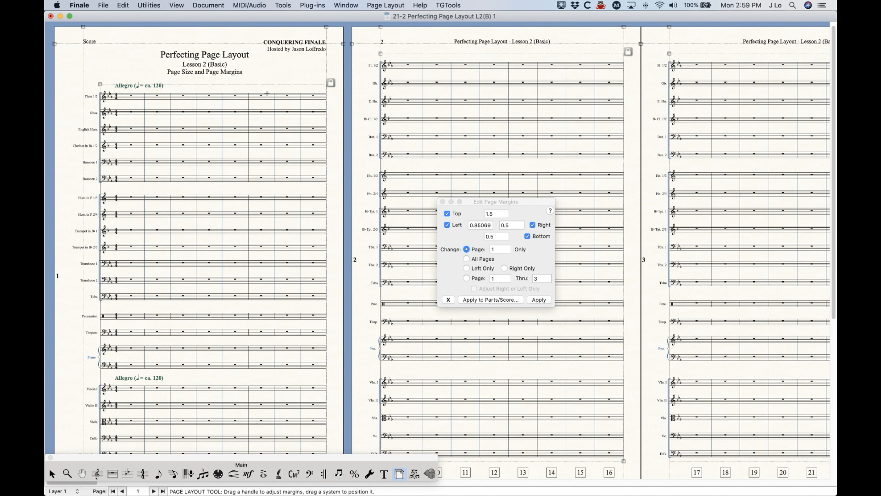
{"action": "left_click", "coordinate": [515, 208]}
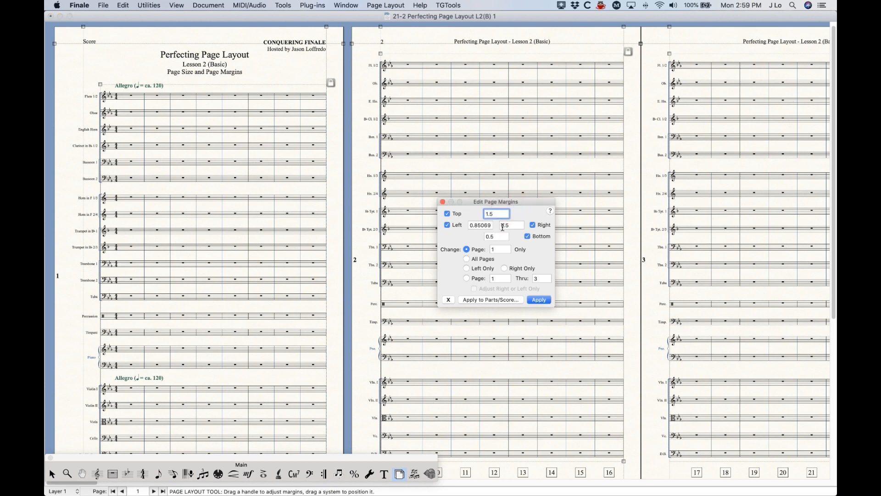
{"action": "left_click", "coordinate": [532, 224]}
{"action": "left_click", "coordinate": [541, 301]}
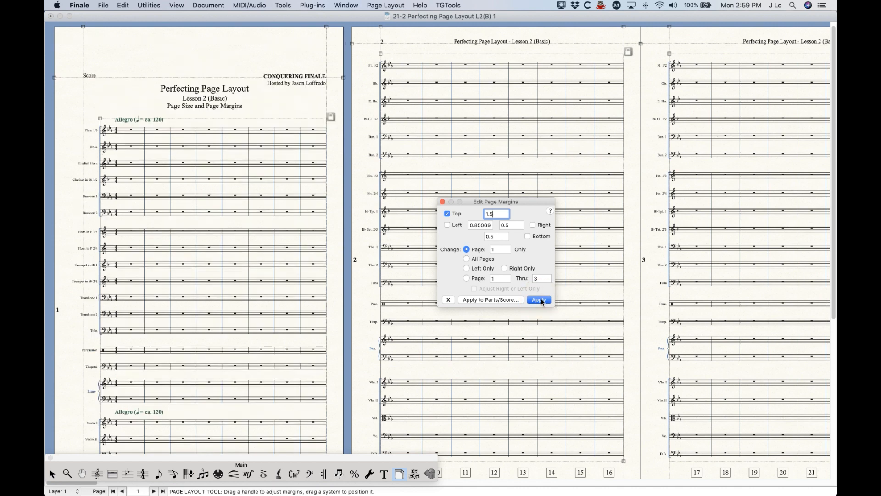
{"action": "left_click", "coordinate": [127, 57]}
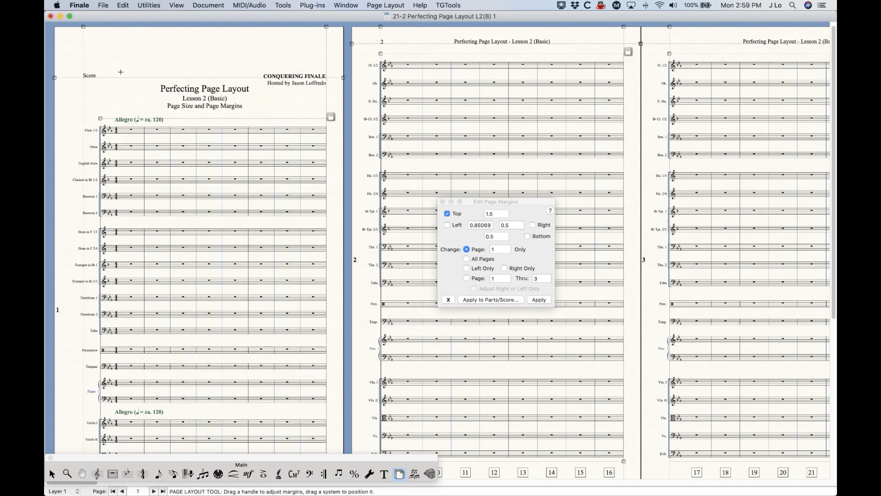
{"action": "left_click", "coordinate": [530, 203]}
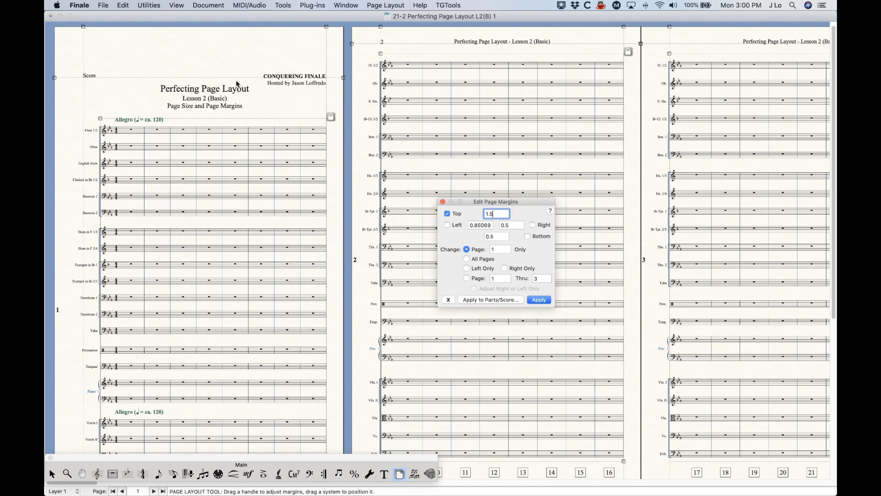
{"action": "left_click", "coordinate": [222, 59]}
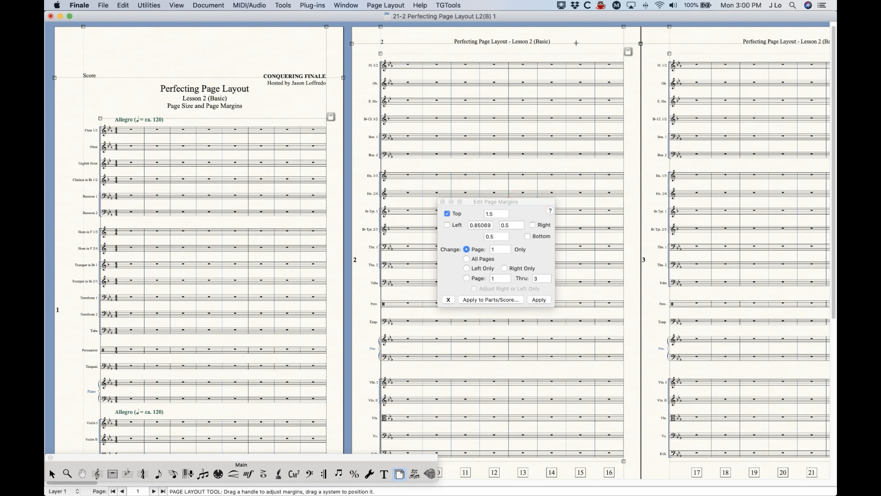
Step: Enable all four margin sides, set the right margin to 1, and apply the margins to all pages
{"action": "left_click", "coordinate": [502, 203]}
{"action": "left_click", "coordinate": [447, 214]}
{"action": "left_click", "coordinate": [448, 214]}
{"action": "left_click", "coordinate": [448, 225]}
{"action": "left_click", "coordinate": [532, 224]}
{"action": "left_click", "coordinate": [527, 236]}
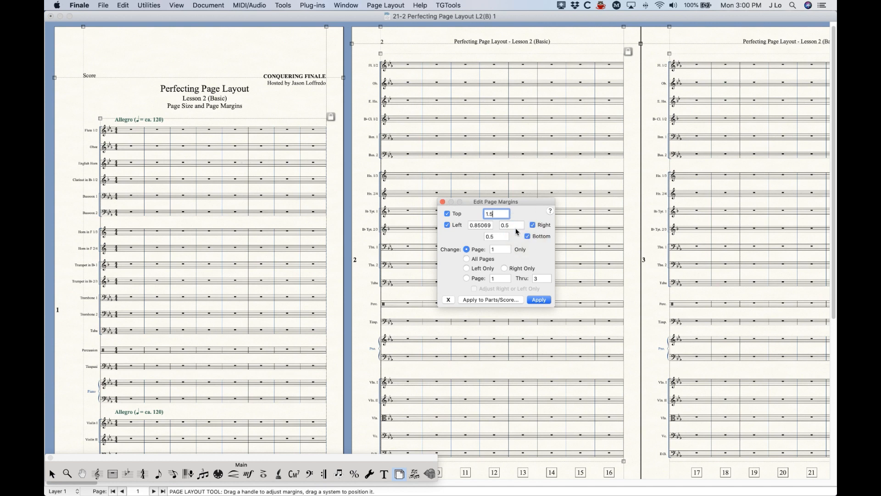
{"action": "double_click", "coordinate": [510, 225]}
{"action": "type", "text": "1"}
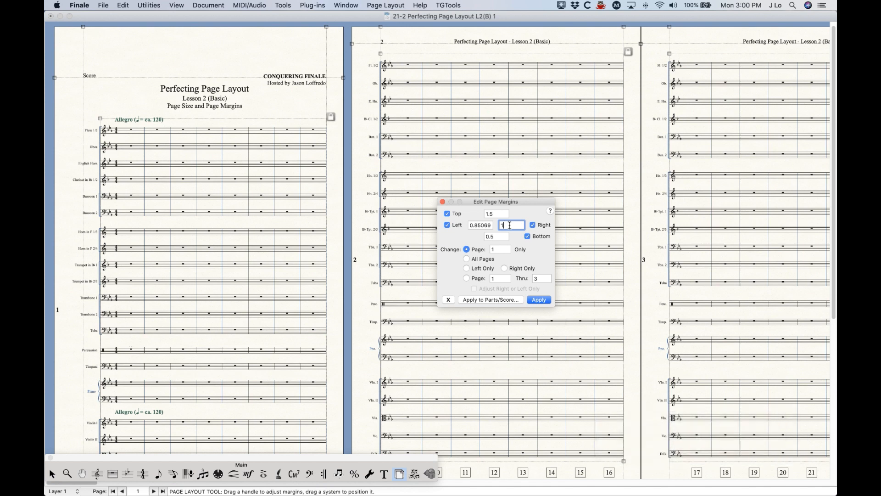
{"action": "left_click", "coordinate": [485, 260]}
{"action": "left_click", "coordinate": [539, 300]}
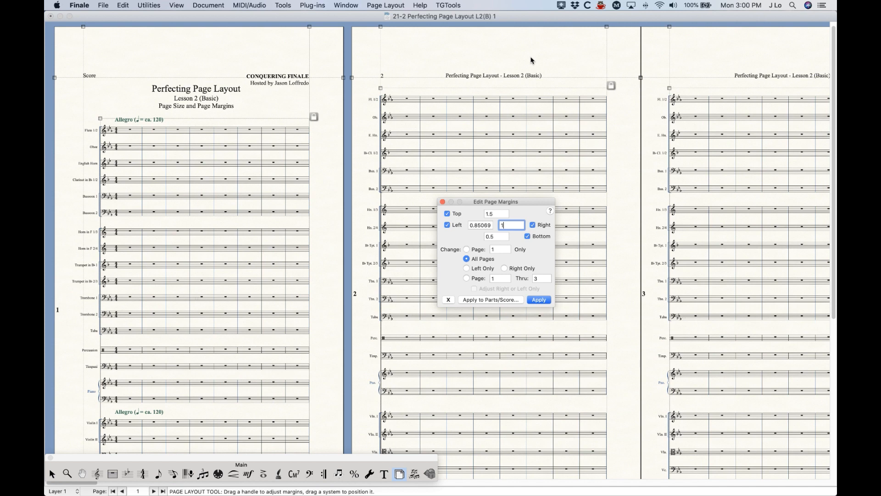
Step: Undo the margin change applied to all pages with every side enabled
{"action": "key", "text": "super+z"}
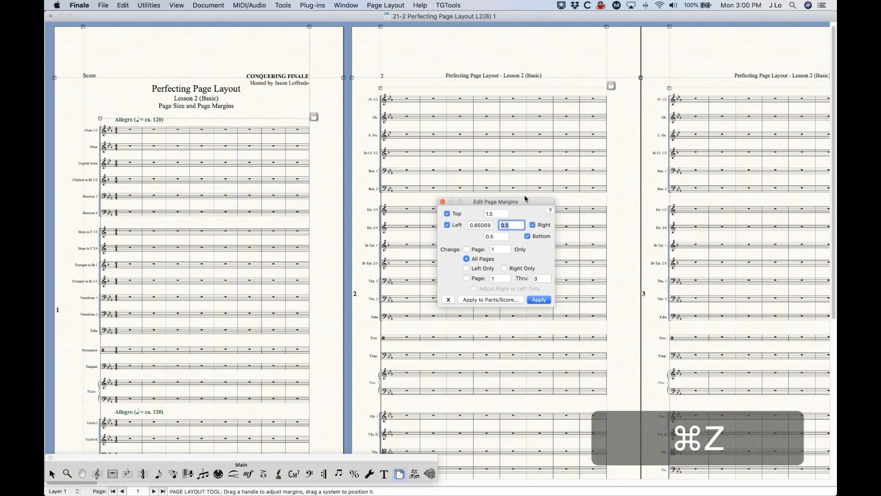
{"action": "left_click", "coordinate": [523, 176]}
{"action": "key", "text": "super+z"}
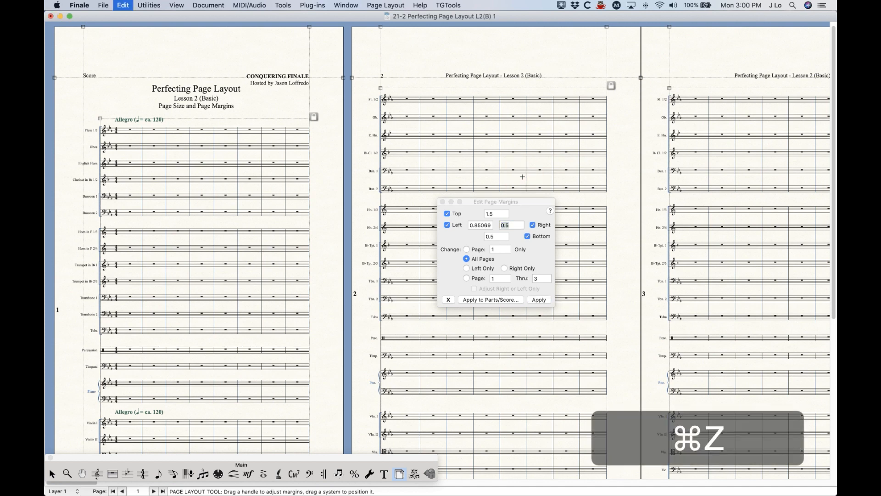
Step: Disable the top, left and bottom margins and apply a right margin of 1 to all pages
{"action": "left_click", "coordinate": [525, 202]}
{"action": "left_click", "coordinate": [447, 213]}
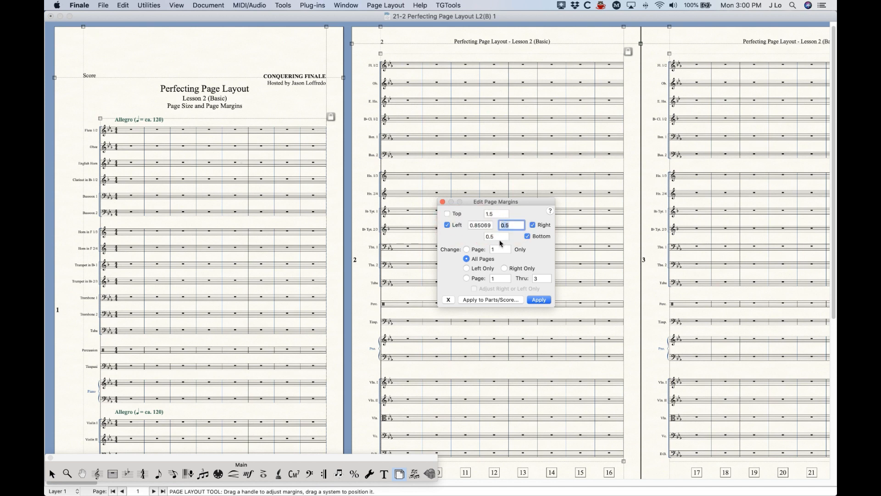
{"action": "type", "text": "1"}
{"action": "left_click", "coordinate": [527, 236]}
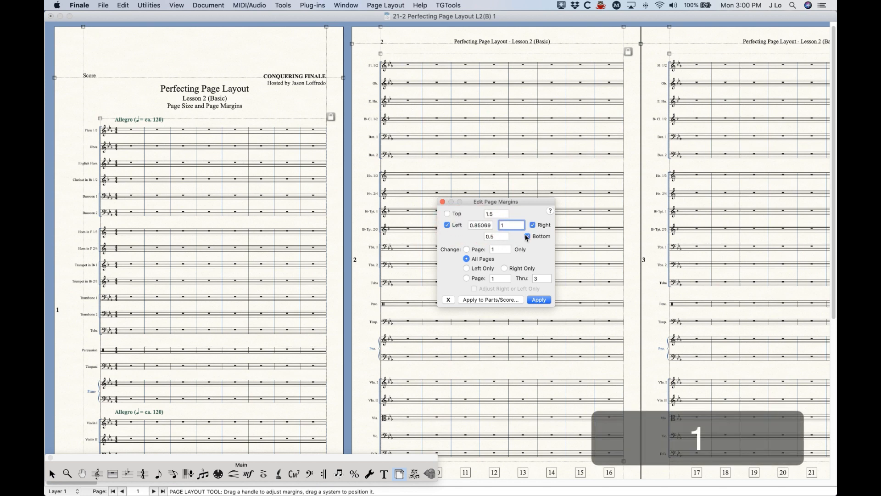
{"action": "left_click", "coordinate": [447, 225]}
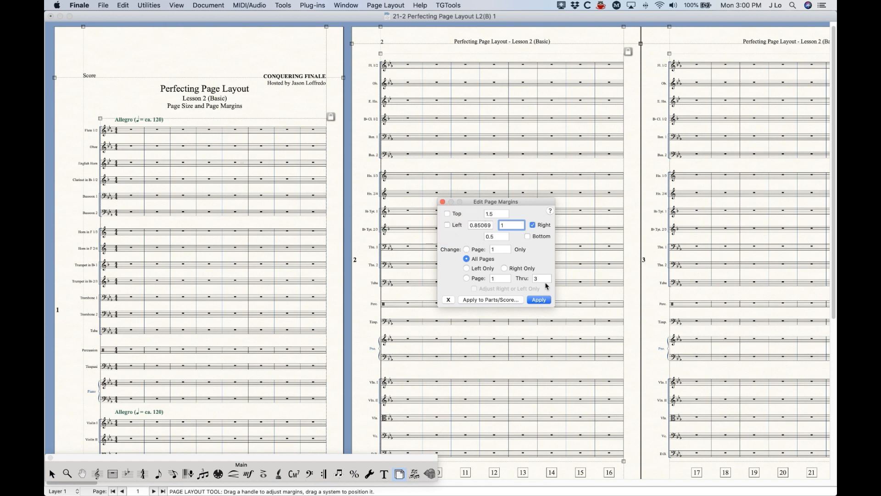
{"action": "left_click", "coordinate": [539, 301]}
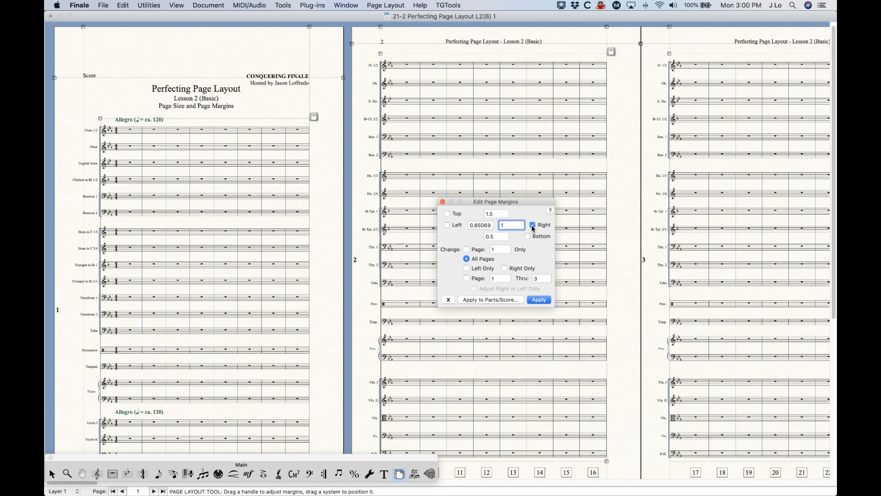
Step: Undo the right margin change on all pages and the earlier top margin change on page 1
{"action": "left_click", "coordinate": [530, 167]}
{"action": "key", "text": "super+z"}
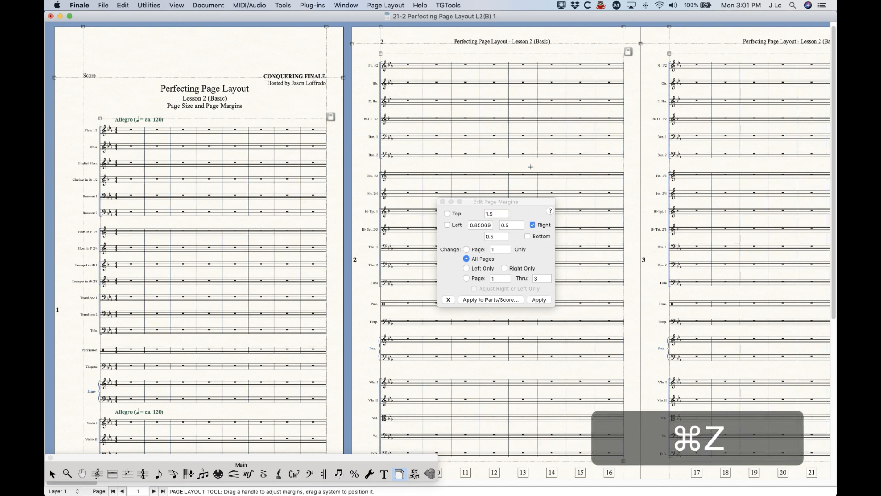
{"action": "key", "text": "super+z"}
{"action": "key", "text": "super+z"}
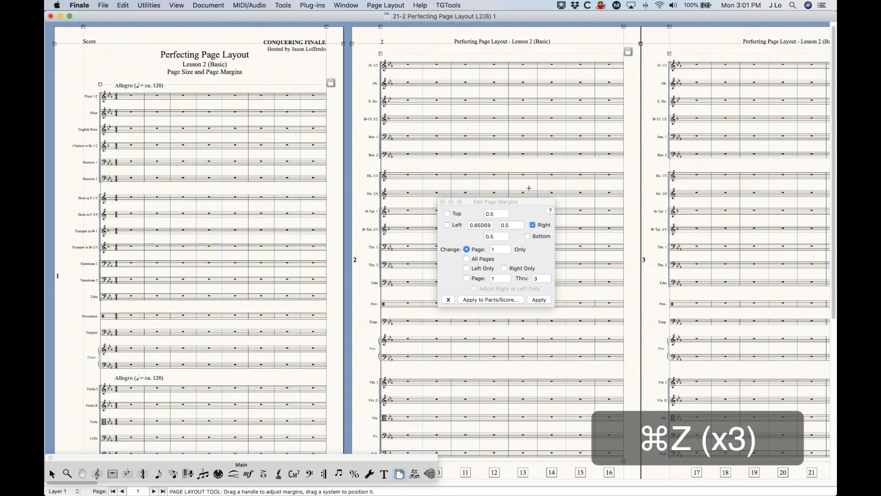
Step: Re-enable the bottom, left and top margins alongside the right margin
{"action": "left_click", "coordinate": [527, 236]}
{"action": "left_click", "coordinate": [448, 225]}
{"action": "left_click", "coordinate": [447, 213]}
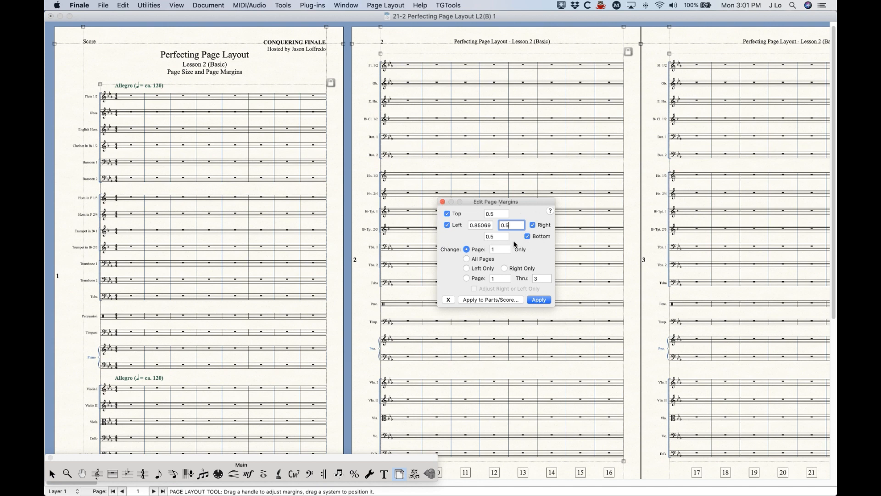
{"action": "left_click", "coordinate": [448, 214]}
Step: Try page numbers 2 and 3 for the single-page margin change, and set the number back to 1
{"action": "left_click", "coordinate": [502, 249]}
{"action": "type", "text": "2"}
{"action": "left_click_drag", "start_coordinate": [508, 248], "coordinate": [461, 253]}
{"action": "type", "text": "3"}
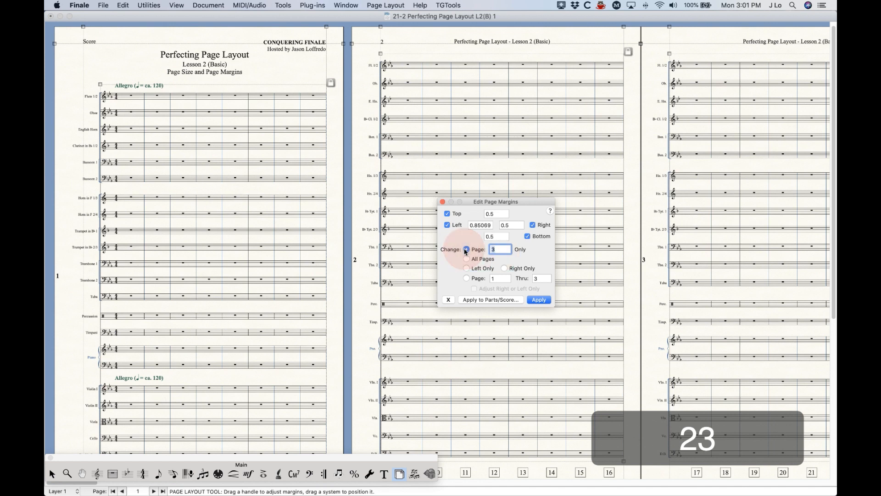
{"action": "type", "text": "1"}
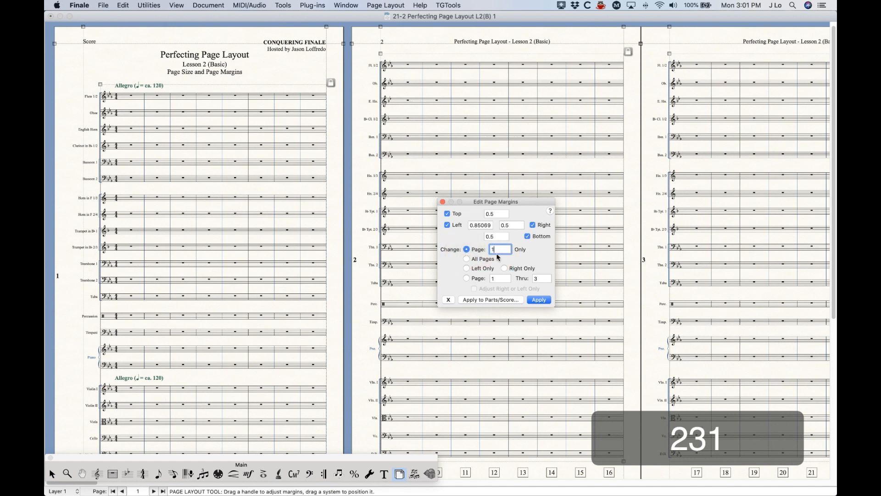
Step: Target all pages and switch the top and left margins off and back on
{"action": "left_click", "coordinate": [473, 259]}
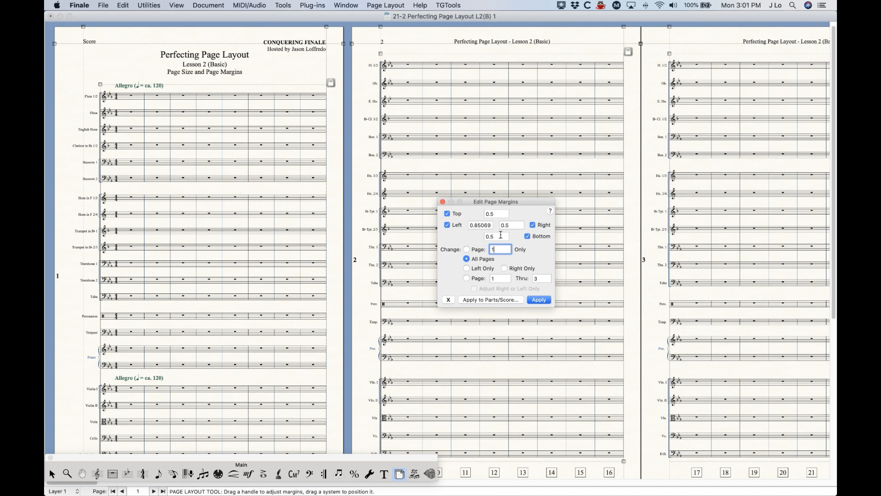
{"action": "left_click", "coordinate": [447, 214]}
{"action": "left_click", "coordinate": [447, 225]}
{"action": "left_click", "coordinate": [447, 225]}
{"action": "left_click", "coordinate": [446, 215]}
Step: Try the Left Only and Right Only page options, and return the margin change to All Pages
{"action": "left_click", "coordinate": [467, 269]}
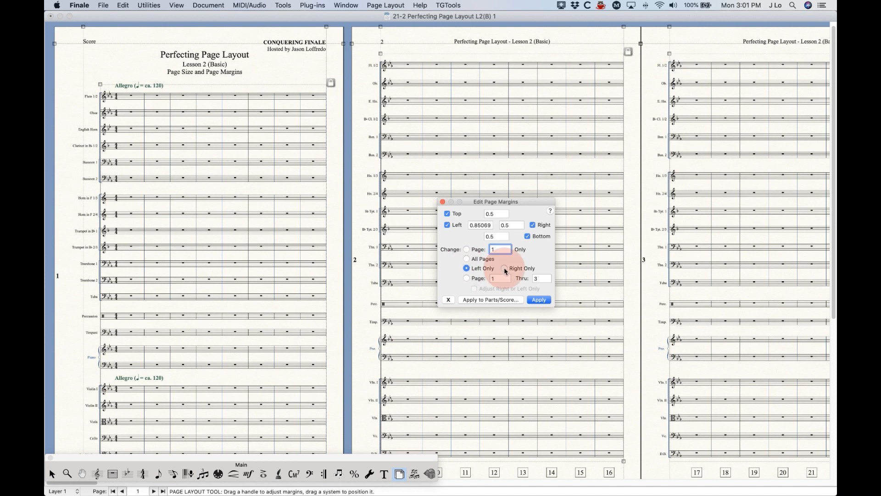
{"action": "left_click", "coordinate": [467, 268]}
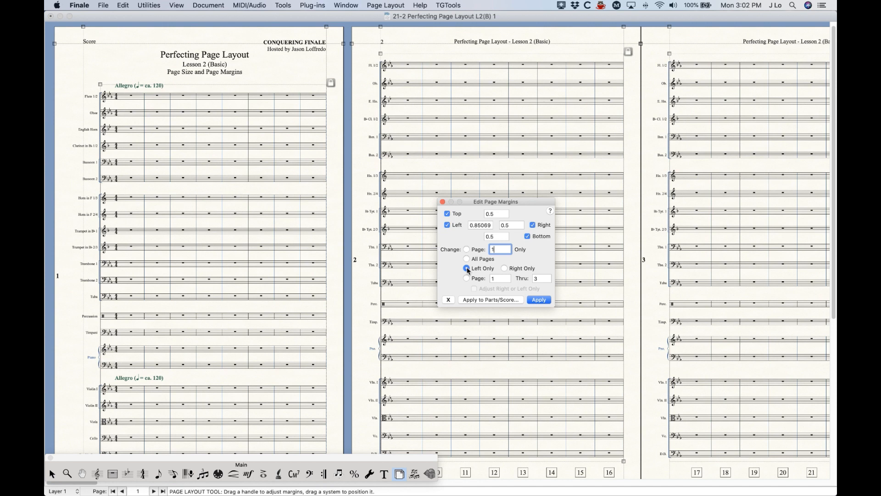
{"action": "left_click", "coordinate": [512, 271]}
{"action": "left_click", "coordinate": [467, 269]}
{"action": "left_click", "coordinate": [470, 257]}
Step: Target pages 2 through 6 for the margin change and enable Adjust Right or Left Only
{"action": "left_click", "coordinate": [467, 278]}
{"action": "double_click", "coordinate": [499, 278]}
{"action": "type", "text": "2"}
{"action": "double_click", "coordinate": [547, 278]}
{"action": "type", "text": "6"}
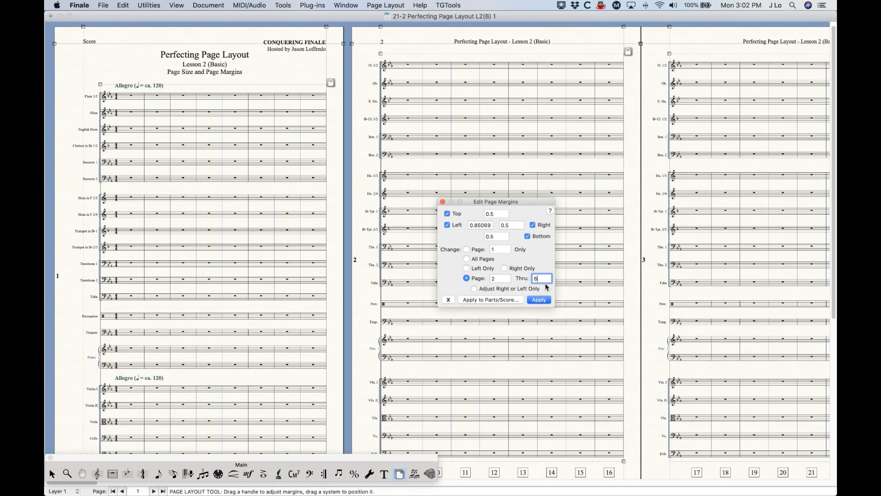
{"action": "left_click", "coordinate": [474, 288]}
{"action": "left_click", "coordinate": [501, 280]}
Step: Set the right margin to 0.8, disable the bottom, top and left margins, and apply it to pages 2 through 6
{"action": "left_click", "coordinate": [510, 226]}
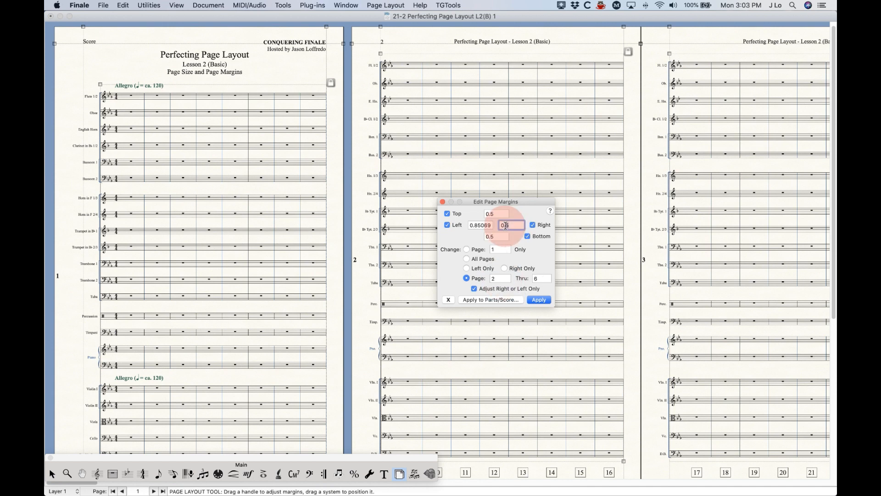
{"action": "type", "text": "8"}
{"action": "left_click", "coordinate": [528, 236]}
{"action": "left_click", "coordinate": [447, 213]}
{"action": "left_click", "coordinate": [448, 225]}
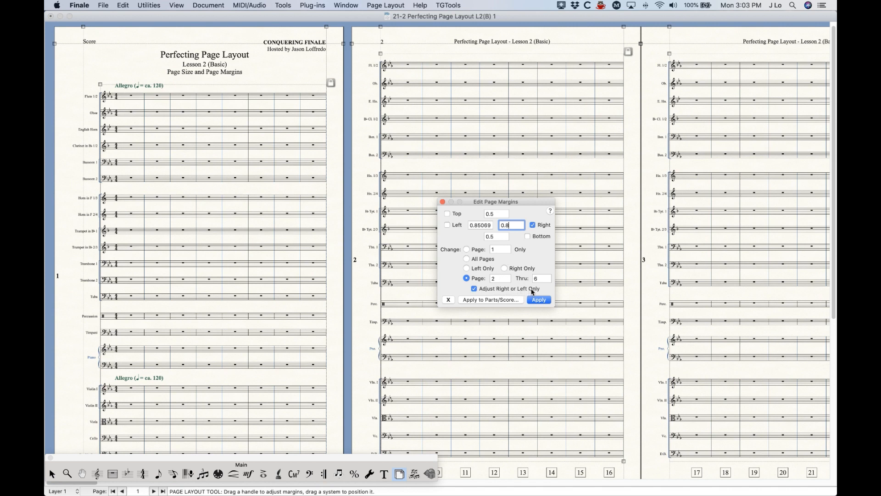
{"action": "left_click", "coordinate": [540, 301]}
Step: Examine the right margins on pages 2 through 8 of the score
{"action": "left_click", "coordinate": [547, 87]}
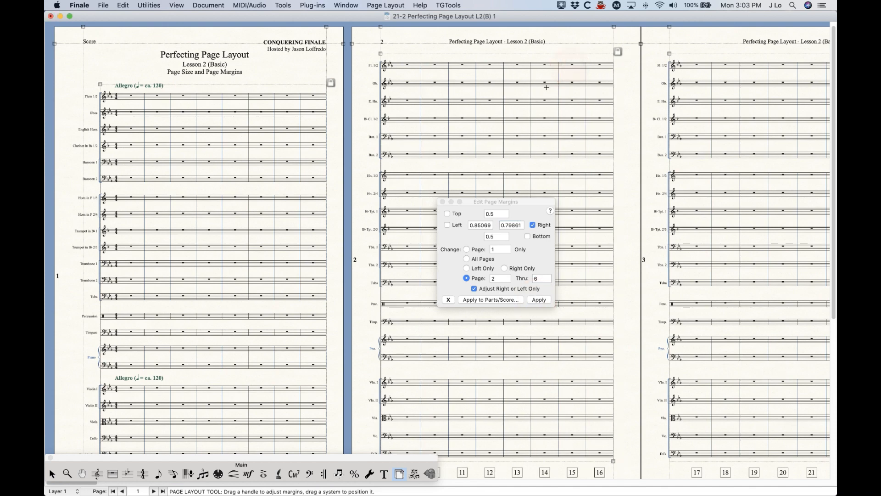
{"action": "scroll", "coordinate": [535, 144], "scroll_direction": "right", "scroll_amount": 15}
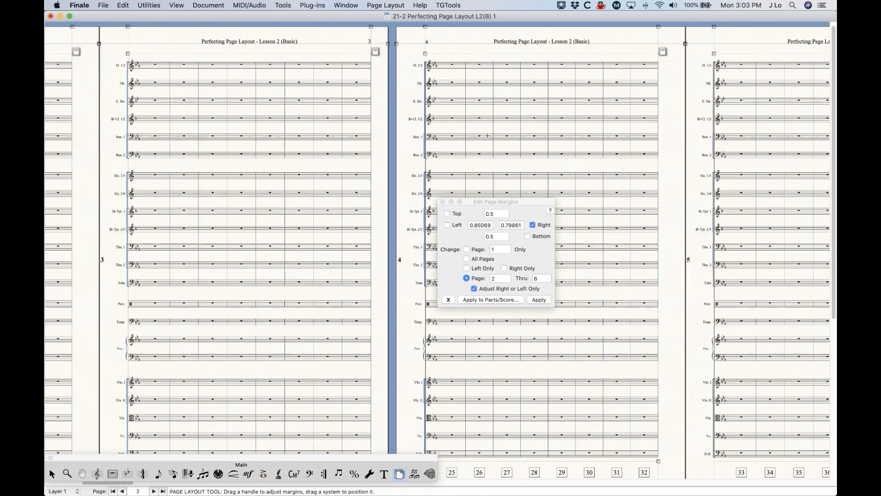
{"action": "scroll", "coordinate": [523, 115], "scroll_direction": "right", "scroll_amount": 15}
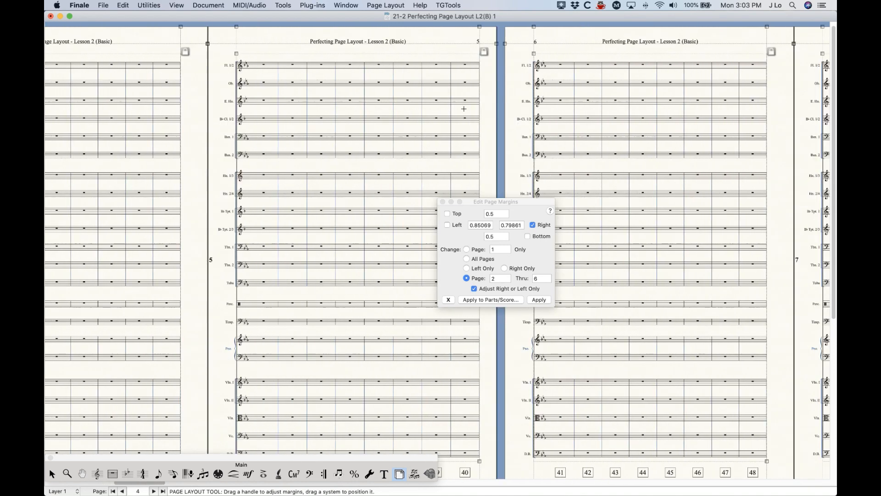
{"action": "scroll", "coordinate": [465, 109], "scroll_direction": "right", "scroll_amount": 12}
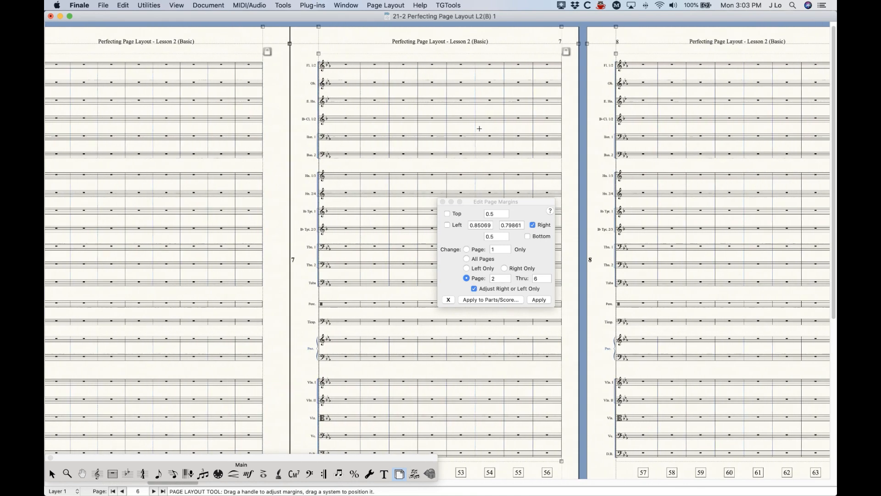
{"action": "scroll", "coordinate": [479, 129], "scroll_direction": "left", "scroll_amount": 12}
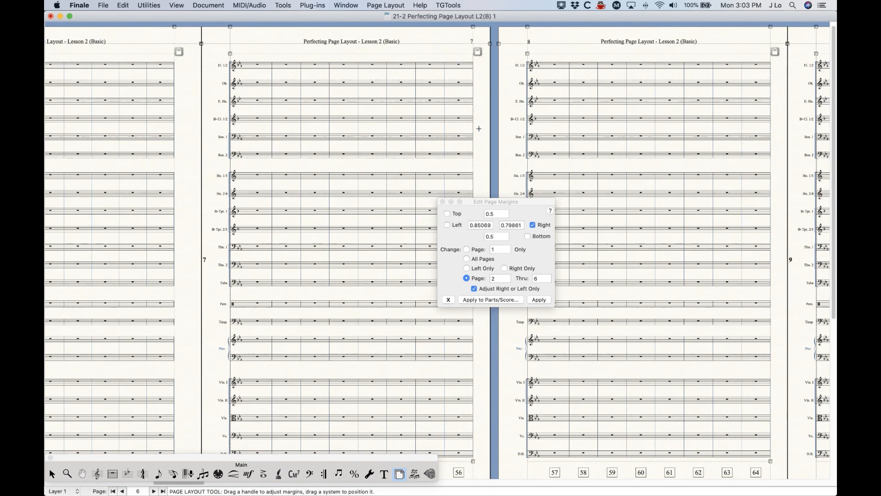
{"action": "scroll", "coordinate": [479, 128], "scroll_direction": "left", "scroll_amount": 20}
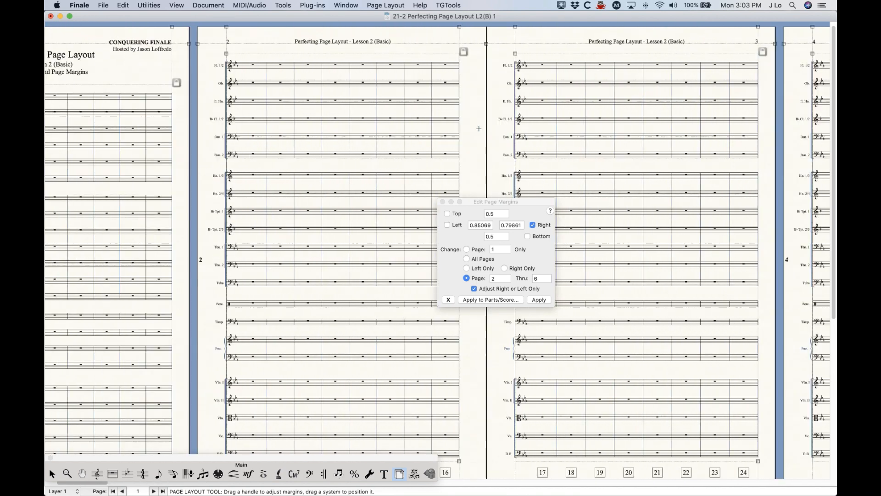
{"action": "left_click", "coordinate": [536, 264]}
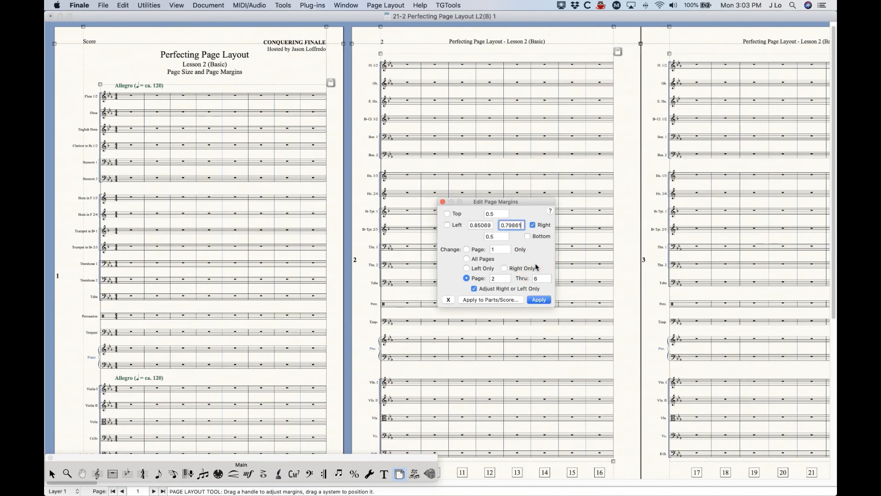
Step: Undo the right margin change on pages 2 through 6 and return to the margin settings
{"action": "left_click", "coordinate": [556, 175]}
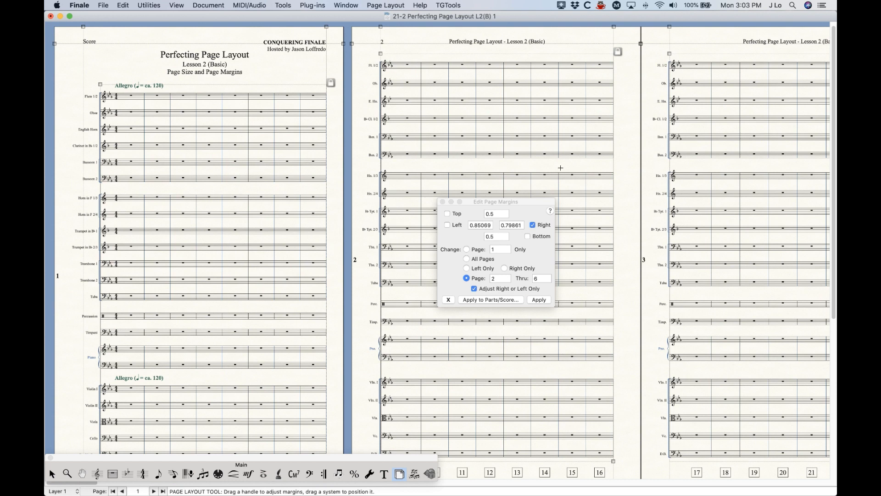
{"action": "key", "text": "super+z"}
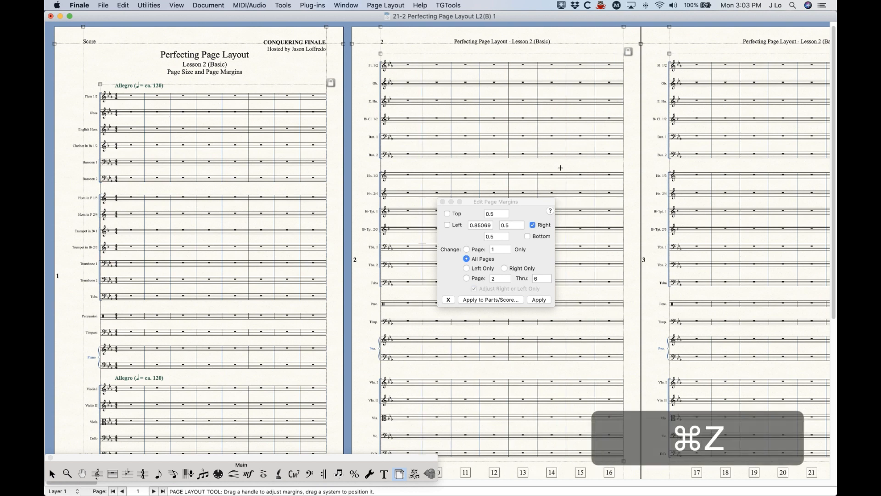
{"action": "left_click", "coordinate": [511, 203]}
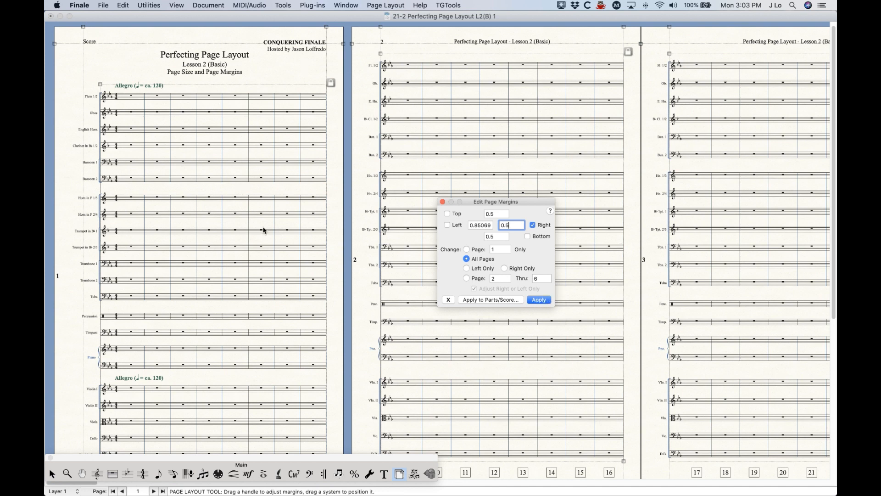
Step: Open the parts and score selection for applying the page margins, and look through its list
{"action": "left_click", "coordinate": [486, 299]}
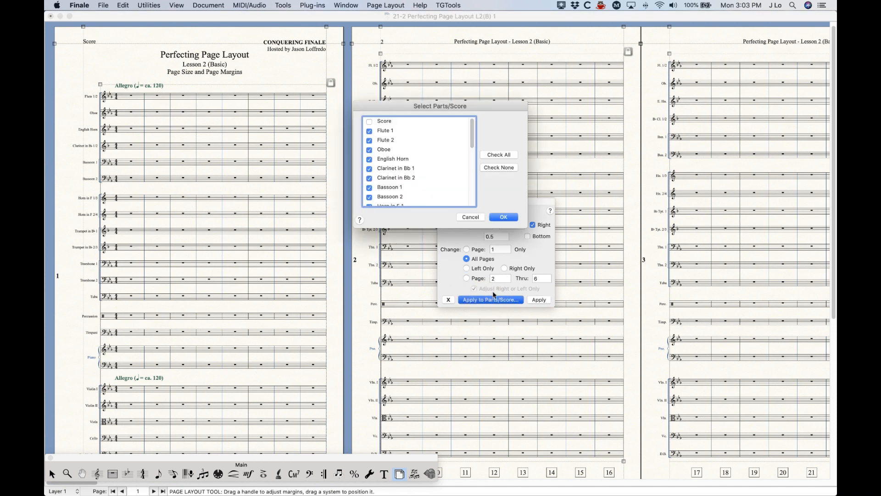
{"action": "scroll", "coordinate": [411, 148], "scroll_direction": "down", "scroll_amount": 6}
{"action": "scroll", "coordinate": [404, 153], "scroll_direction": "up", "scroll_amount": 6}
Step: Clear the parts selection and include only Oboe, Clarinet in Bb 2 and Horn in F 2
{"action": "left_click", "coordinate": [499, 155]}
{"action": "left_click", "coordinate": [498, 167]}
{"action": "left_click", "coordinate": [369, 150]}
{"action": "left_click", "coordinate": [370, 178]}
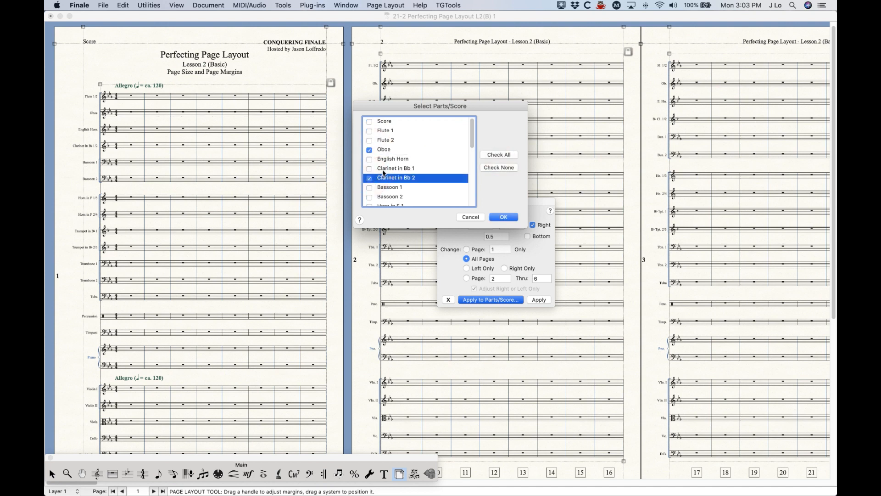
{"action": "scroll", "coordinate": [384, 173], "scroll_direction": "down", "scroll_amount": 2}
{"action": "left_click", "coordinate": [375, 171]}
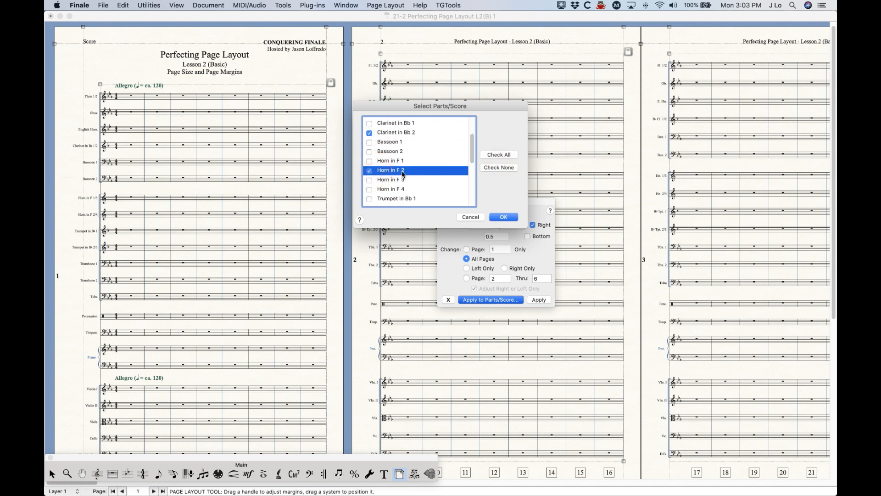
{"action": "scroll", "coordinate": [403, 176], "scroll_direction": "down", "scroll_amount": 5}
{"action": "scroll", "coordinate": [403, 176], "scroll_direction": "up", "scroll_amount": 10}
Step: Include all parts in the margin change, and exclude the Score and the Piano part
{"action": "left_click", "coordinate": [499, 155]}
{"action": "left_click", "coordinate": [372, 122]}
{"action": "scroll", "coordinate": [381, 156], "scroll_direction": "down", "scroll_amount": 5}
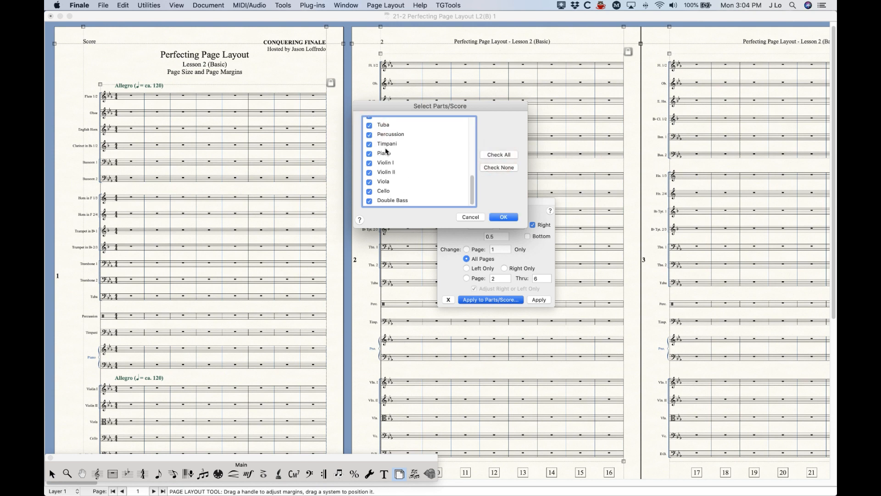
{"action": "left_click", "coordinate": [372, 156]}
{"action": "scroll", "coordinate": [391, 169], "scroll_direction": "up", "scroll_amount": 5}
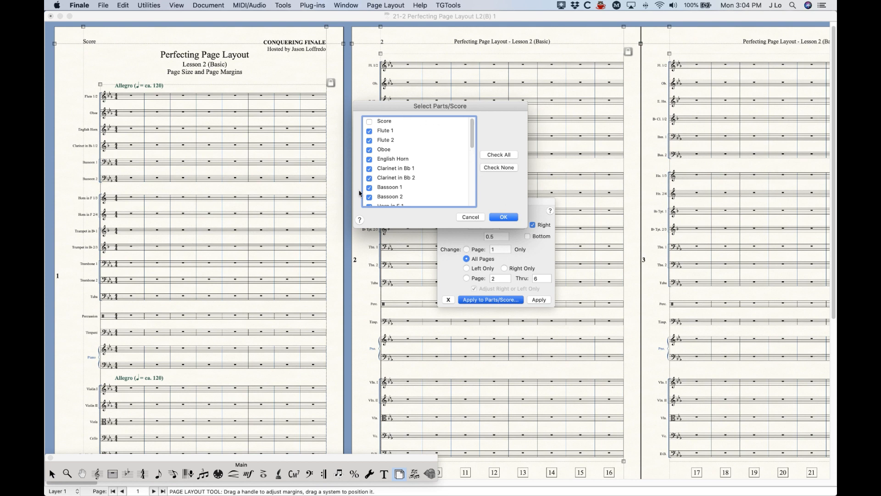
Step: Leave the parts selection without applying it, and include the top, left and bottom margins in the margin change
{"action": "left_click", "coordinate": [469, 219]}
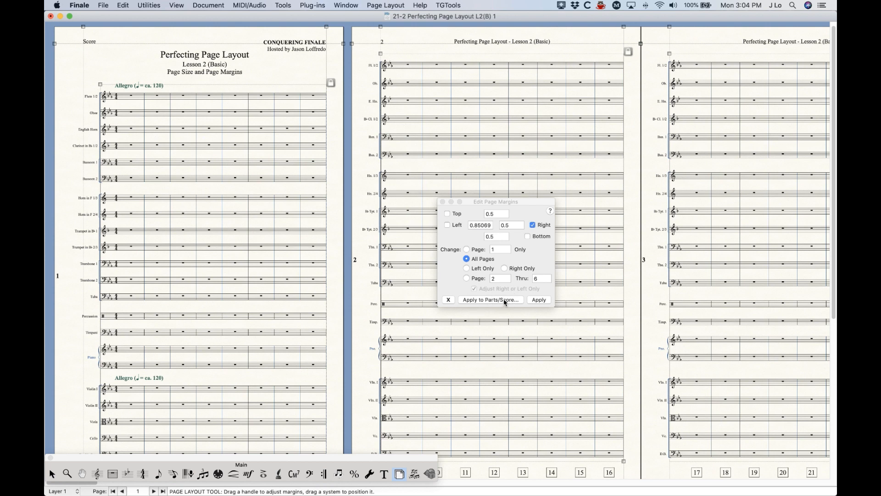
{"action": "left_click", "coordinate": [528, 237]}
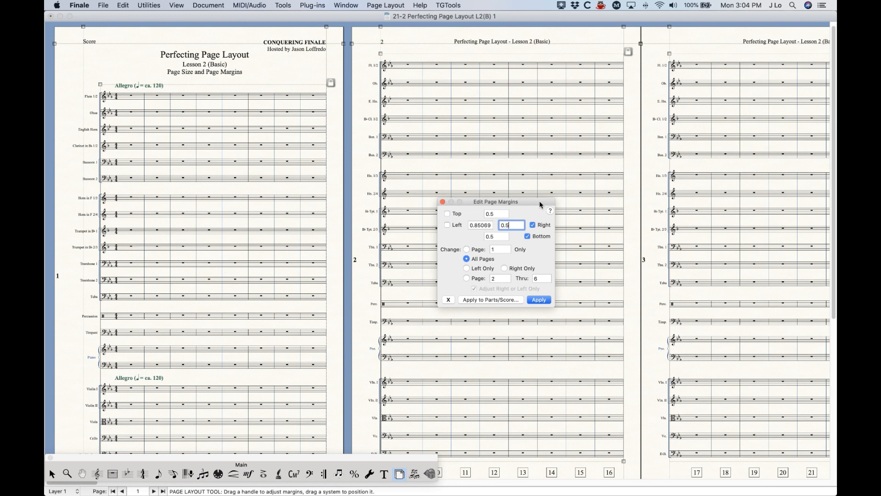
{"action": "left_click", "coordinate": [448, 214]}
{"action": "left_click", "coordinate": [447, 225]}
Step: Move the Edit Page Margins window clear of pages 1 and 2, over the lower part of page 3
{"action": "left_click_drag", "start_coordinate": [503, 203], "coordinate": [568, 228]}
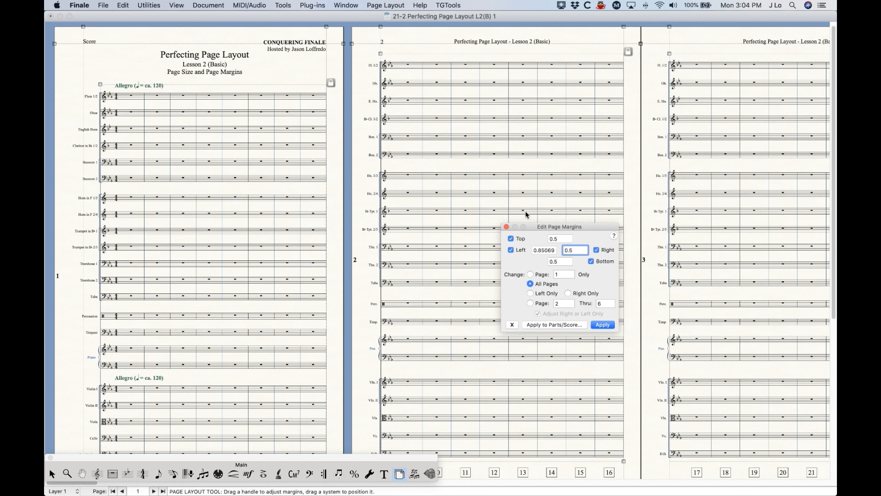
{"action": "left_click_drag", "start_coordinate": [568, 228], "coordinate": [776, 351]}
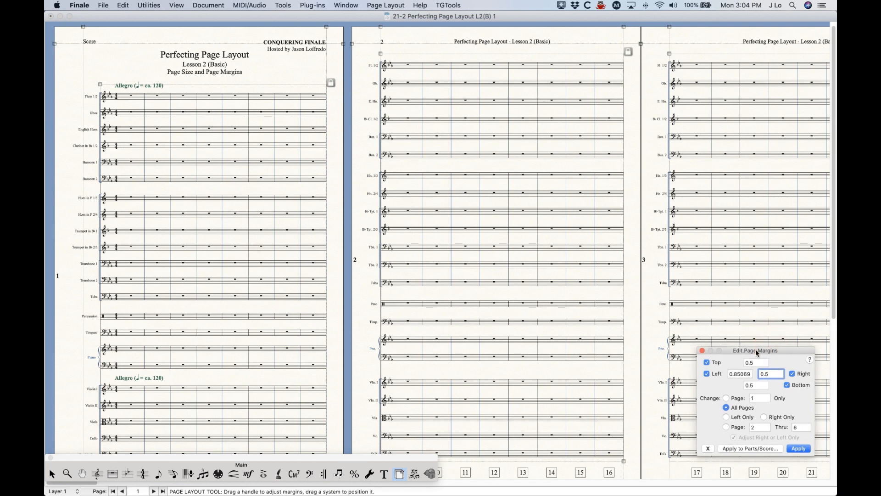
{"action": "scroll", "coordinate": [423, 183], "scroll_direction": "down", "scroll_amount": 1}
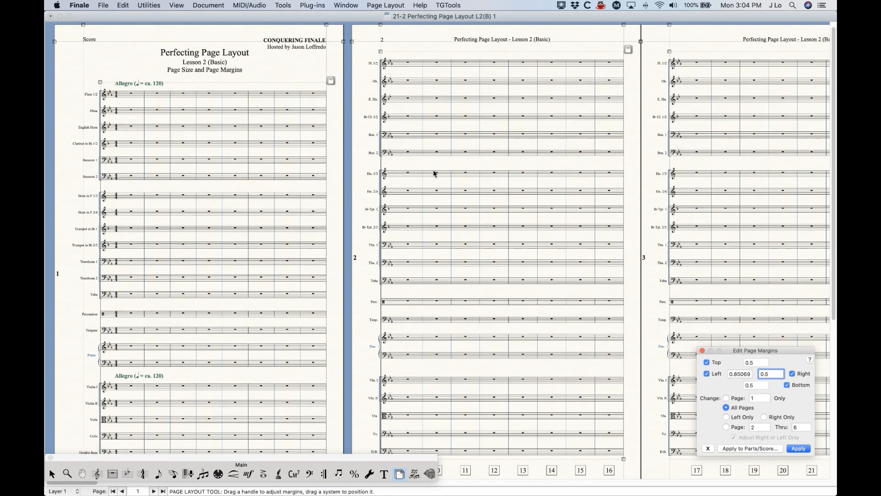
Step: Look at the Page Format for Score settings and close them without making changes
{"action": "left_click", "coordinate": [386, 6]}
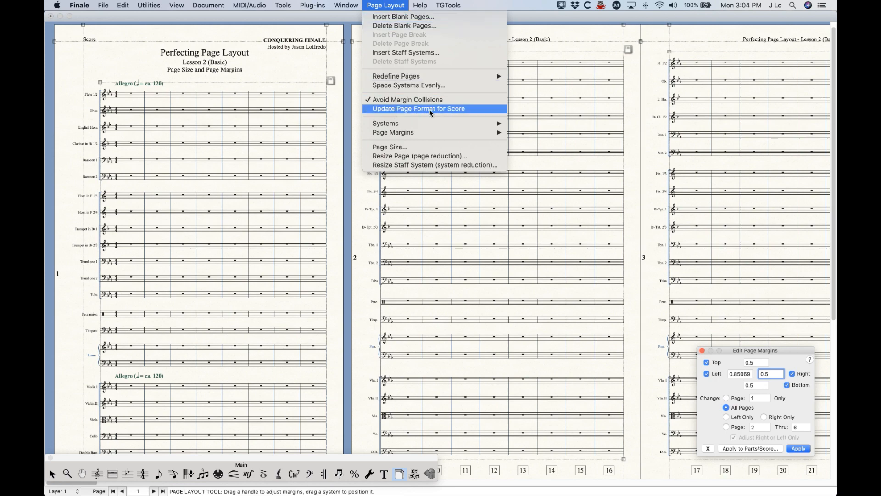
{"action": "left_click", "coordinate": [430, 112]}
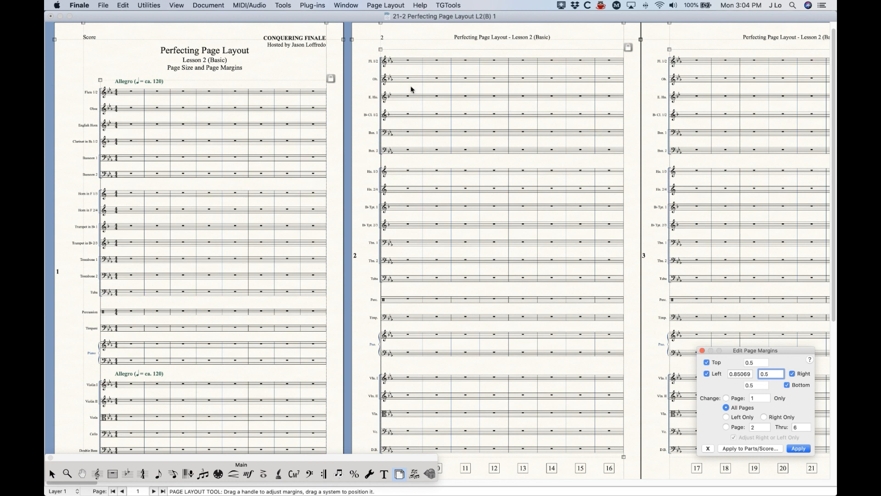
{"action": "left_click", "coordinate": [202, 5]}
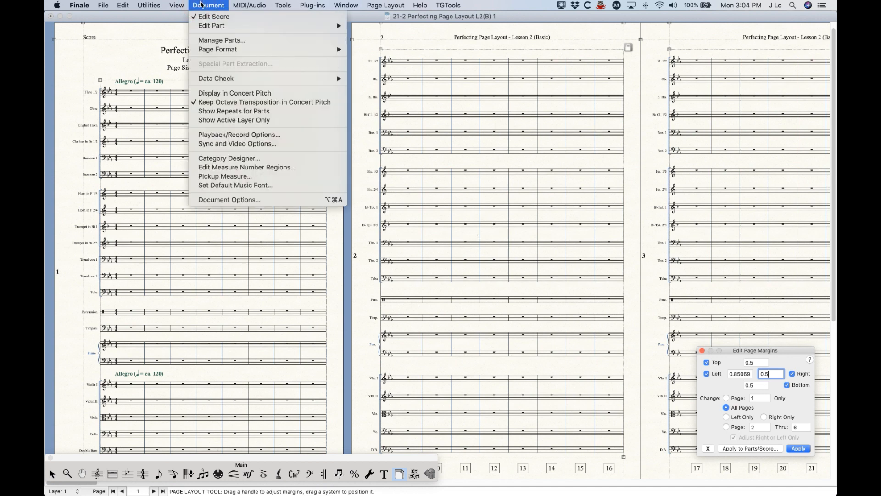
{"action": "mouse_move", "coordinate": [213, 51]}
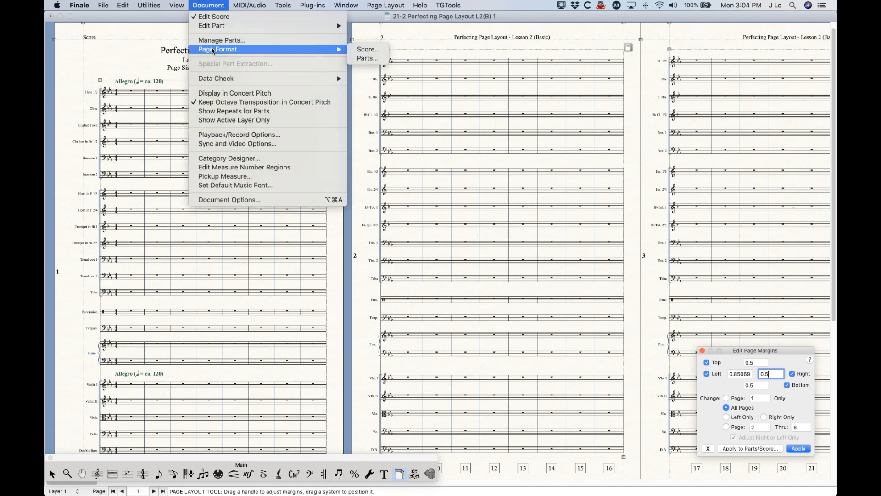
{"action": "left_click", "coordinate": [369, 49]}
{"action": "left_click", "coordinate": [553, 294]}
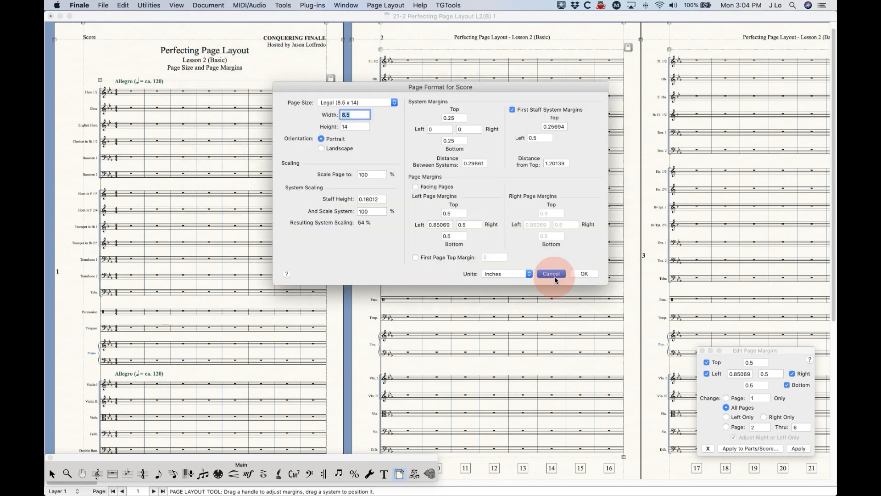
Step: Turn on automatic updating of the page format for the score
{"action": "left_click", "coordinate": [403, 5]}
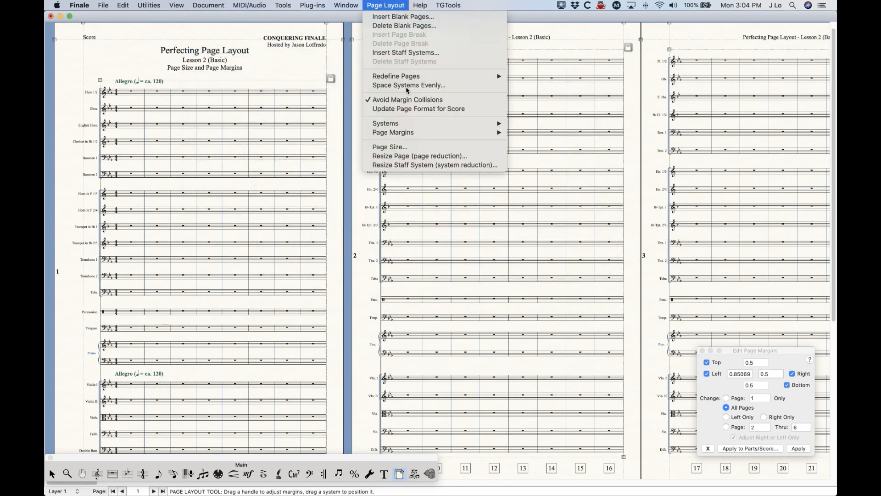
{"action": "left_click", "coordinate": [408, 109]}
{"action": "left_click", "coordinate": [382, 4]}
{"action": "left_click", "coordinate": [382, 3]}
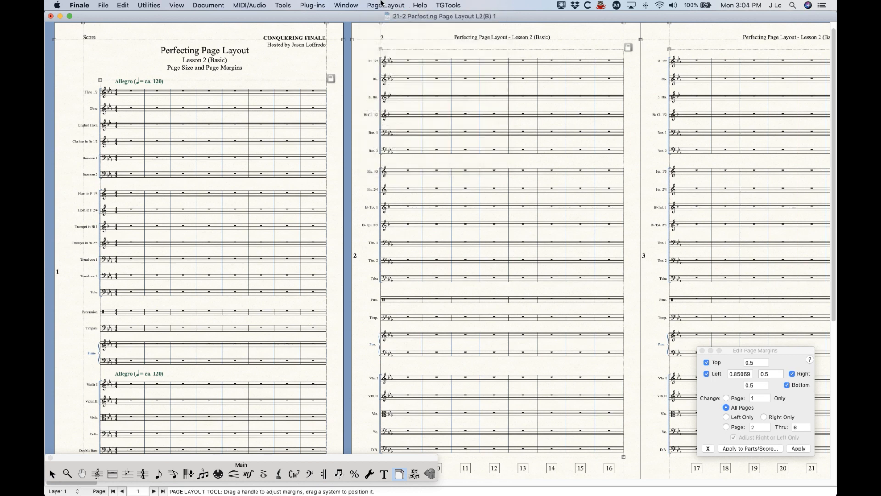
{"action": "left_click", "coordinate": [751, 351]}
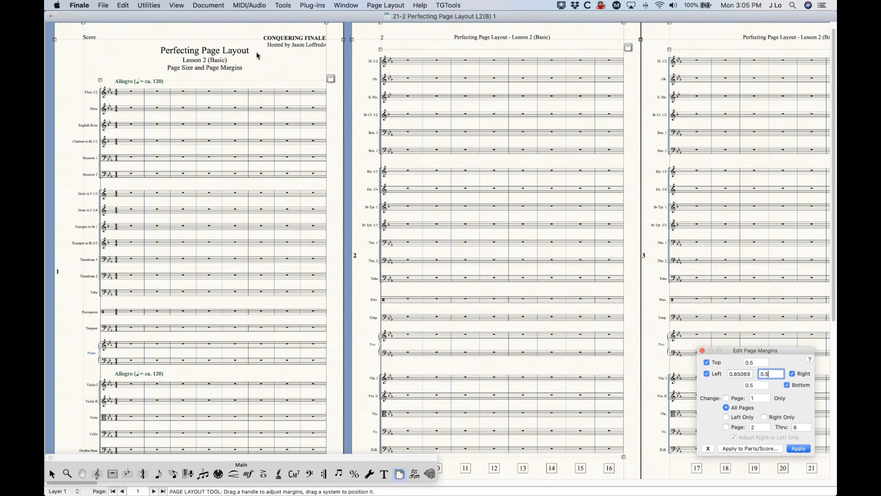
Step: Turn off Update Page Format for Score
{"action": "left_click", "coordinate": [206, 4]}
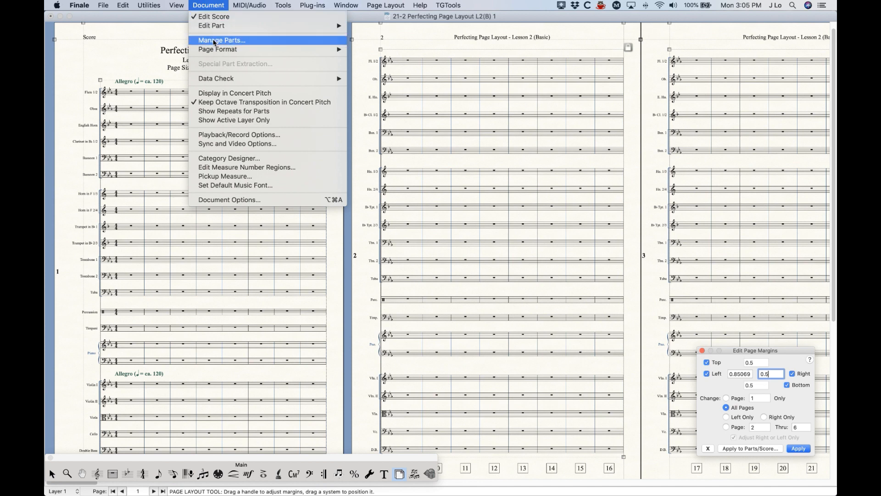
{"action": "mouse_move", "coordinate": [214, 50]}
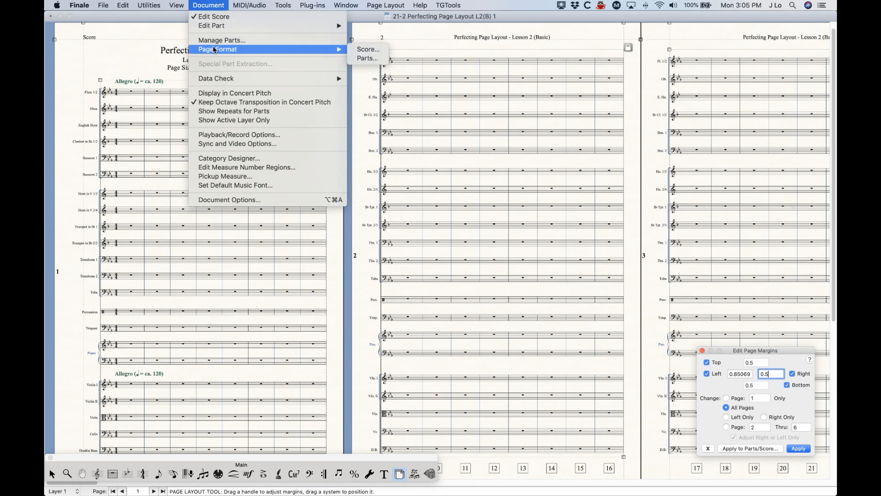
{"action": "mouse_move", "coordinate": [385, 5]}
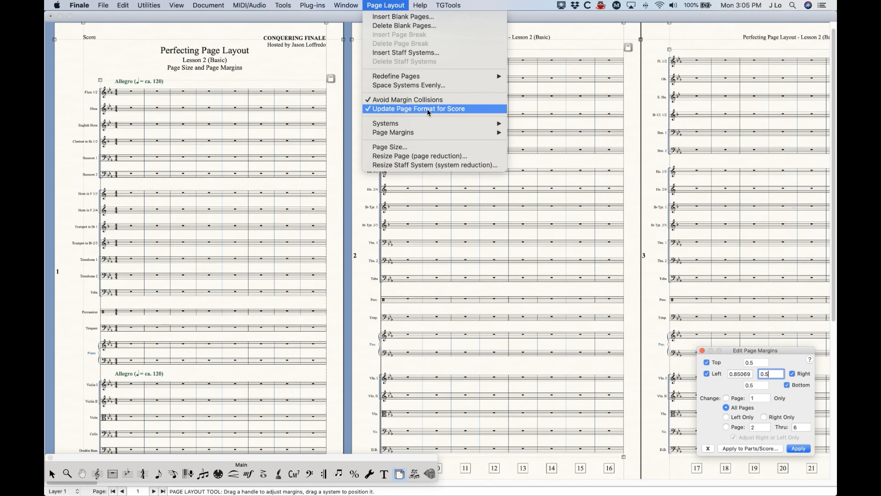
{"action": "mouse_move", "coordinate": [208, 5]}
{"action": "left_click", "coordinate": [452, 110]}
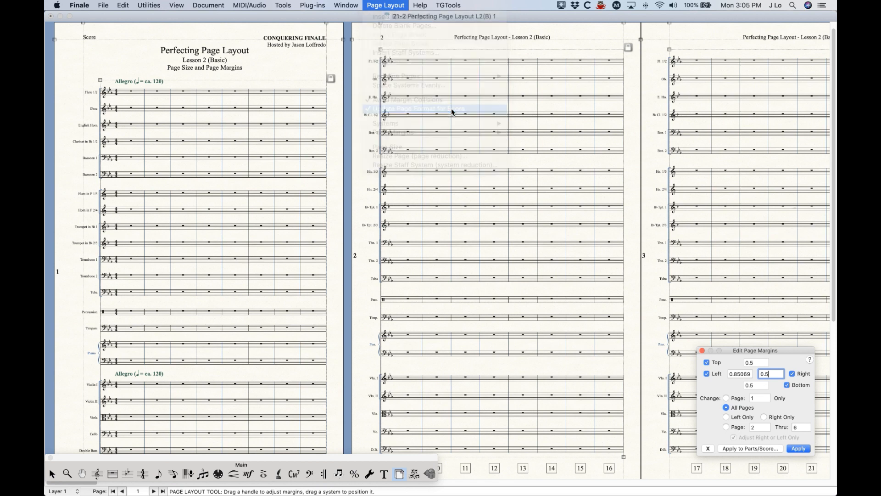
{"action": "left_click", "coordinate": [377, 4]}
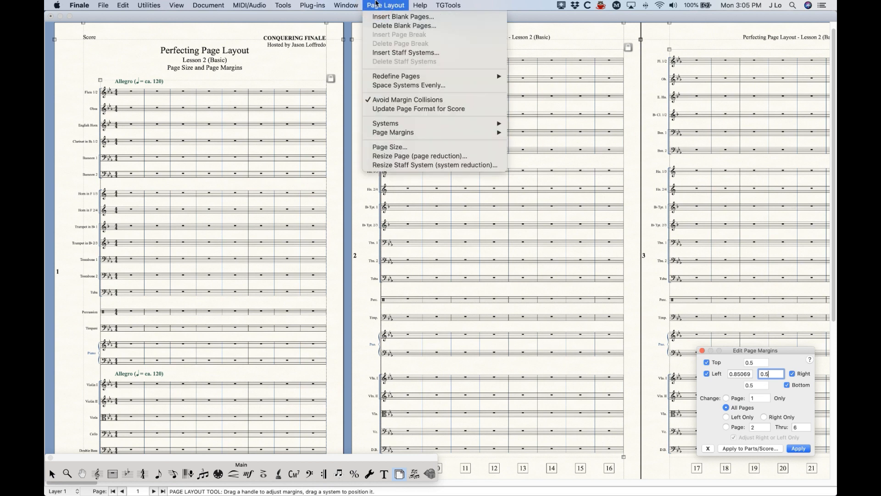
{"action": "left_click", "coordinate": [376, 4]}
{"action": "left_click_drag", "start_coordinate": [768, 349], "coordinate": [757, 338]}
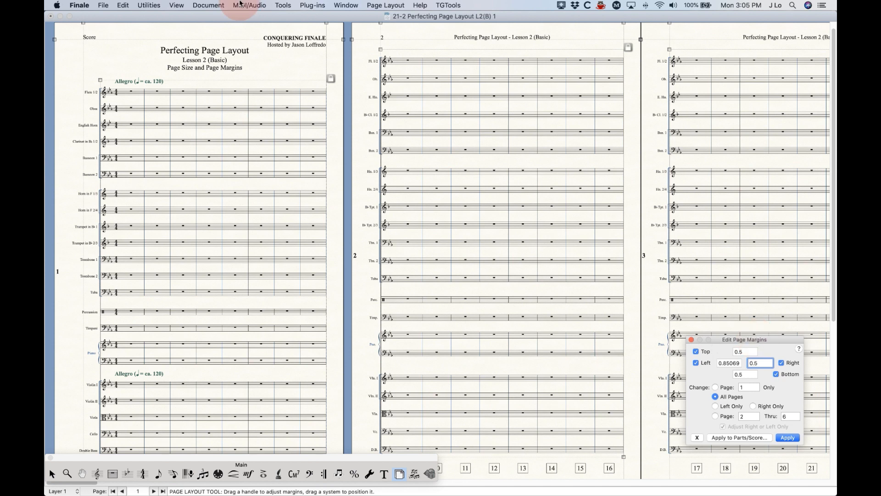
Step: Open the page format settings for the score and enable facing pages
{"action": "left_click", "coordinate": [204, 4]}
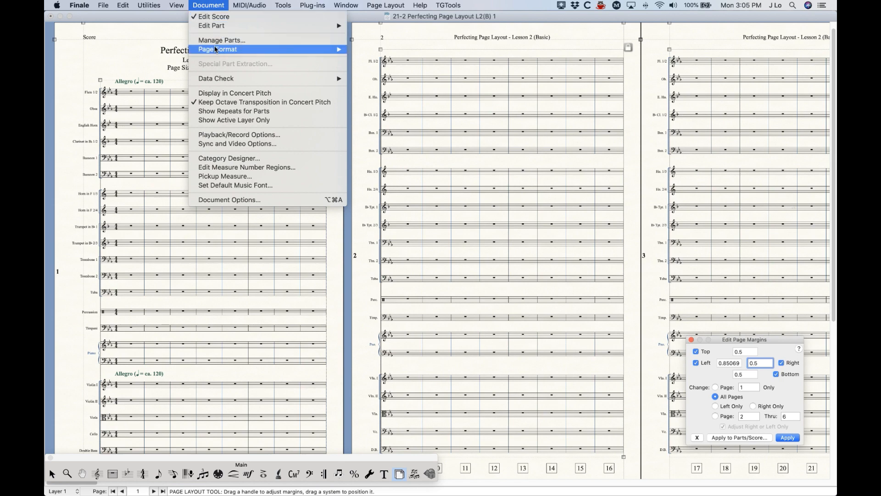
{"action": "mouse_move", "coordinate": [308, 50]}
{"action": "left_click", "coordinate": [360, 52]}
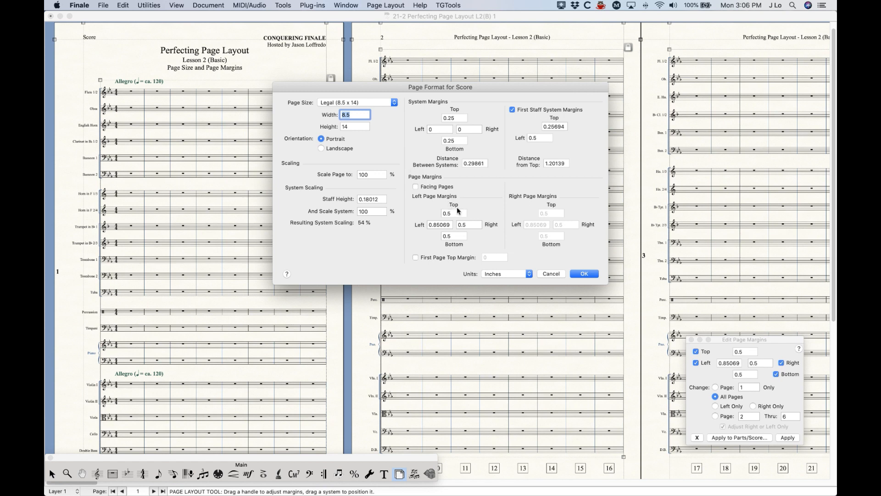
{"action": "left_click", "coordinate": [448, 225]}
{"action": "left_click", "coordinate": [454, 236]}
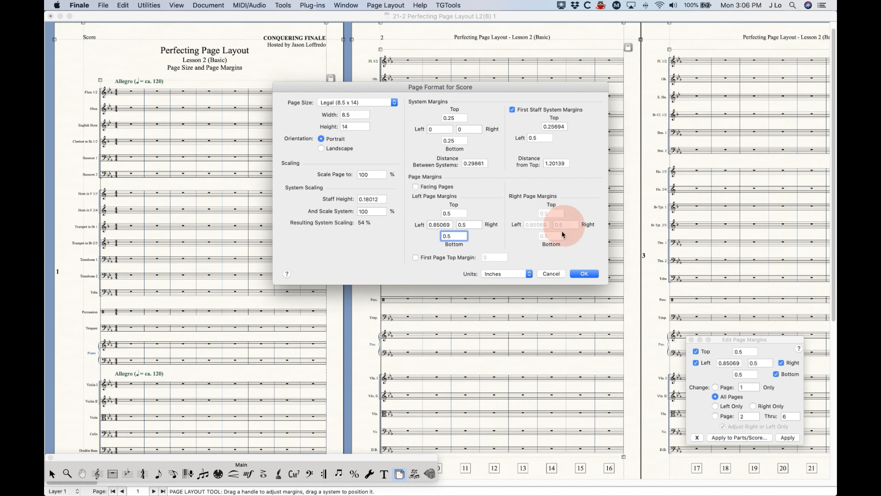
{"action": "left_click", "coordinate": [453, 214]}
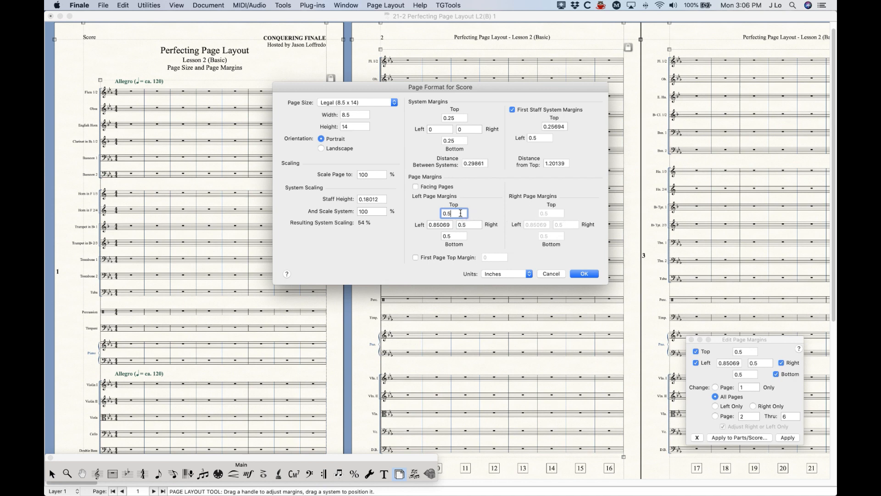
{"action": "left_click", "coordinate": [415, 187]}
Step: Set the left page margins to 0.5 inches on the left and 1 inch on the right
{"action": "left_click", "coordinate": [544, 225]}
{"action": "left_click", "coordinate": [450, 225]}
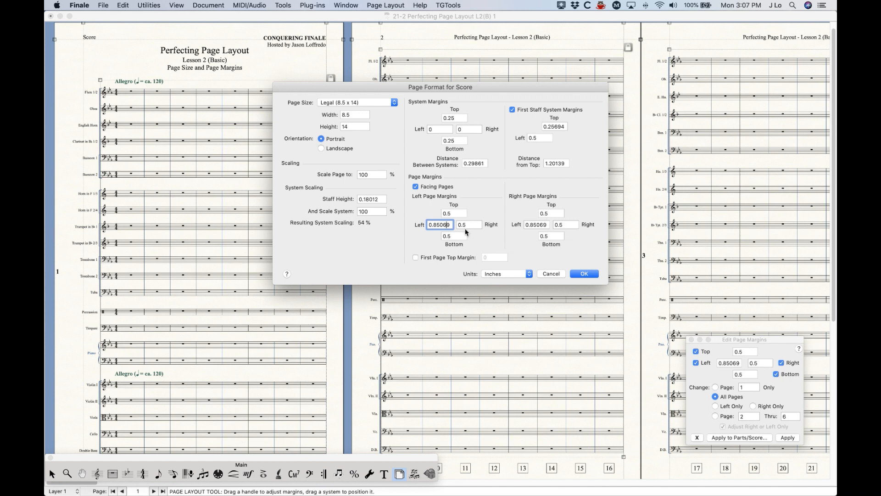
{"action": "double_click", "coordinate": [435, 225]}
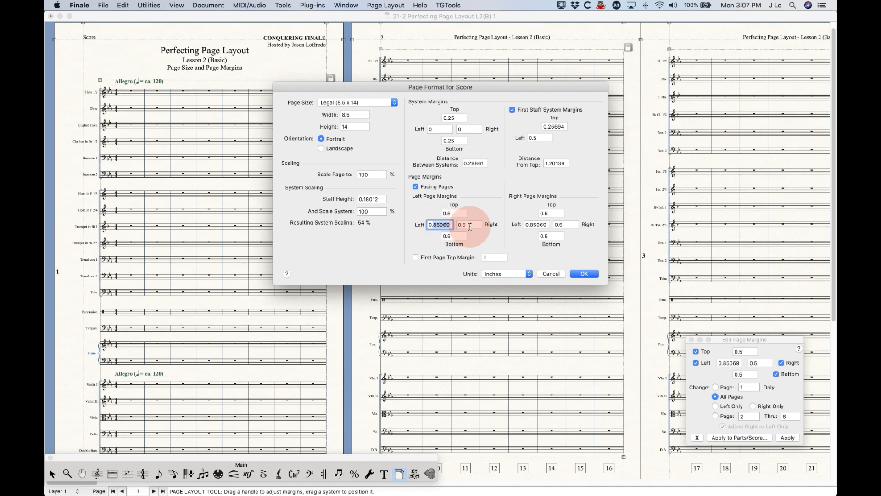
{"action": "type", "text": "0.5"}
{"action": "left_click", "coordinate": [465, 226]}
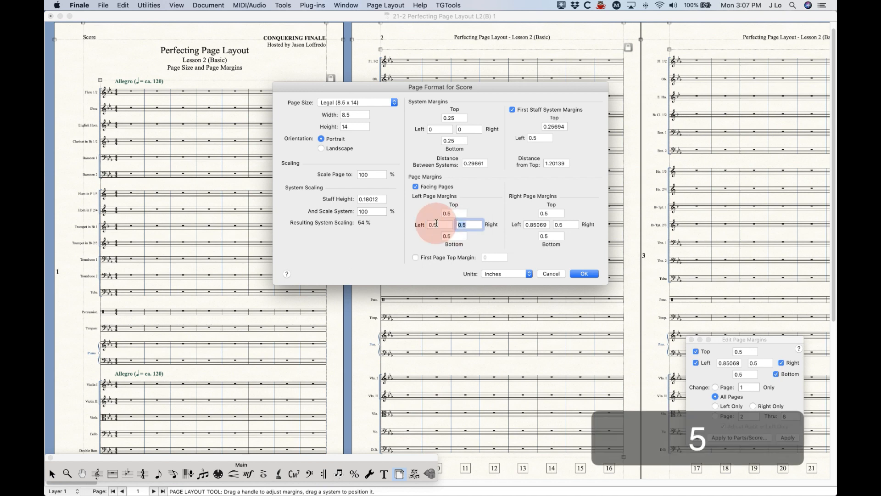
{"action": "type", "text": "1"}
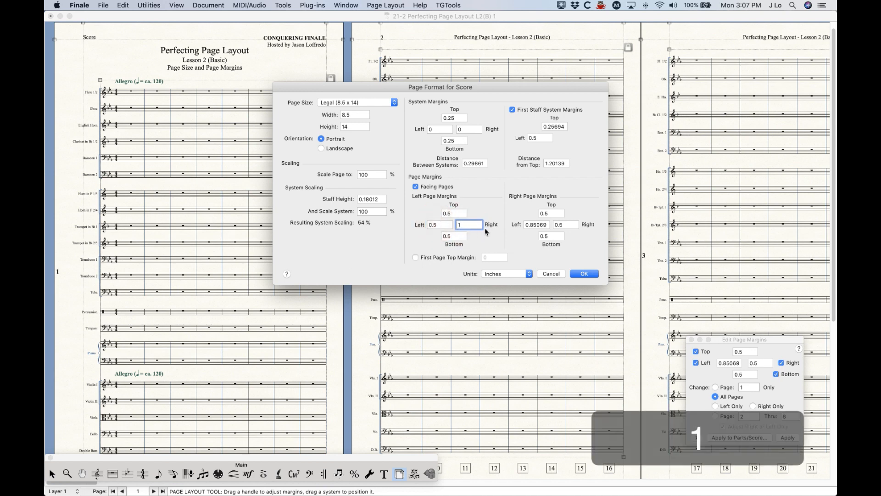
Step: Set the left margin of the right pages to 1 inch and accept the score's page format
{"action": "left_click", "coordinate": [549, 224]}
{"action": "type", "text": "1"}
{"action": "left_click", "coordinate": [568, 225]}
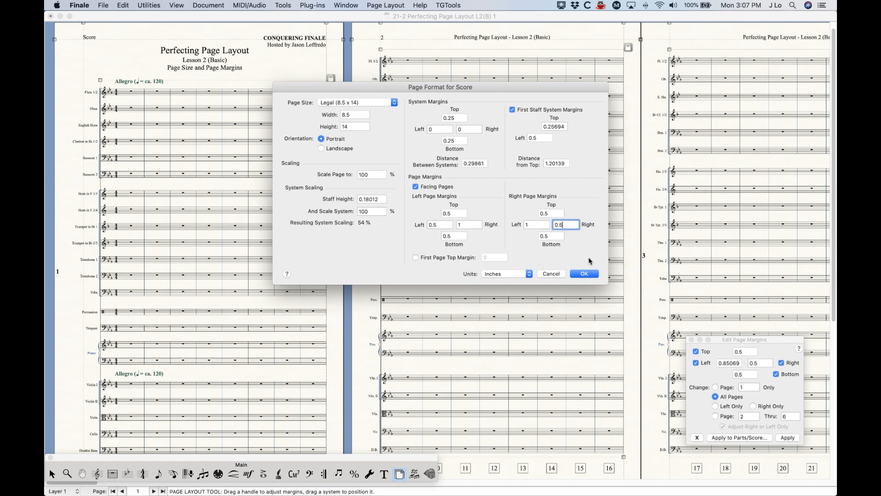
{"action": "left_click", "coordinate": [579, 274]}
Step: Redefine all pages of the current part/score to apply the new page format
{"action": "left_click", "coordinate": [367, 5]}
{"action": "mouse_move", "coordinate": [403, 75]}
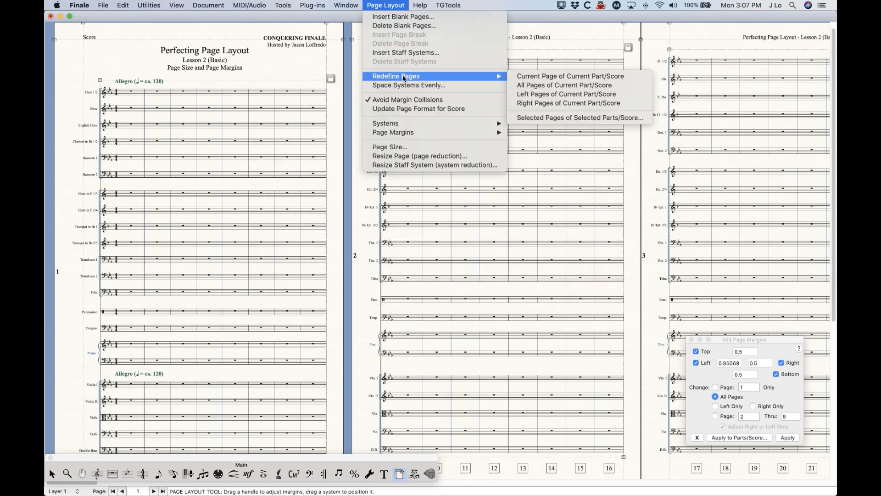
{"action": "left_click", "coordinate": [553, 86]}
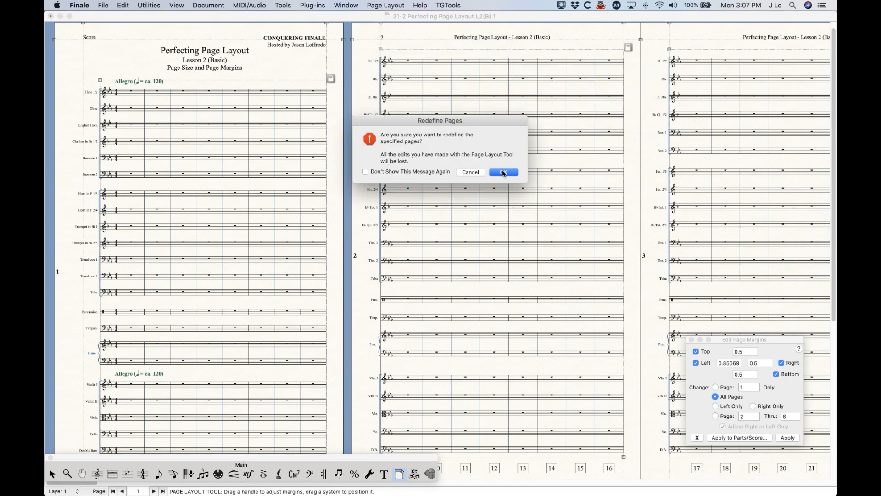
{"action": "left_click", "coordinate": [503, 173]}
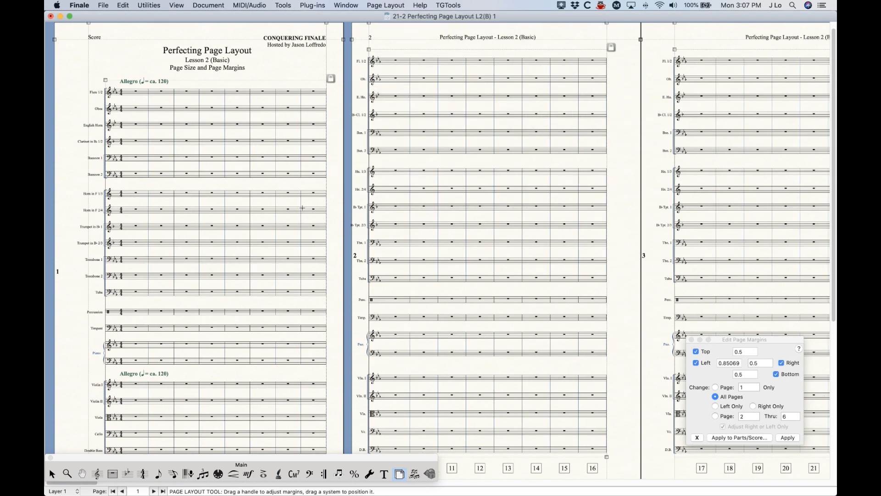
Step: Examine the facing-page margins across pages 2 to 4, first with the Selection tool and again with the Page Layout tool
{"action": "left_click", "coordinate": [51, 474]}
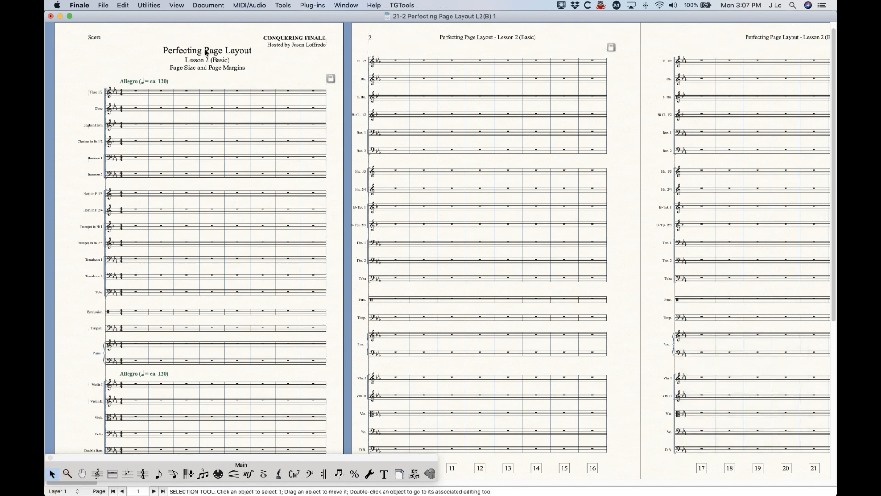
{"action": "scroll", "coordinate": [411, 275], "scroll_direction": "right", "scroll_amount": 8}
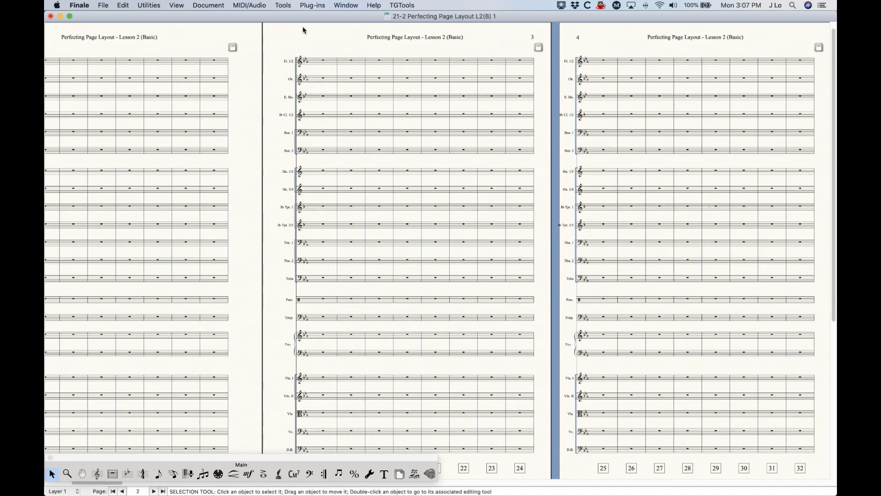
{"action": "left_click", "coordinate": [400, 474]}
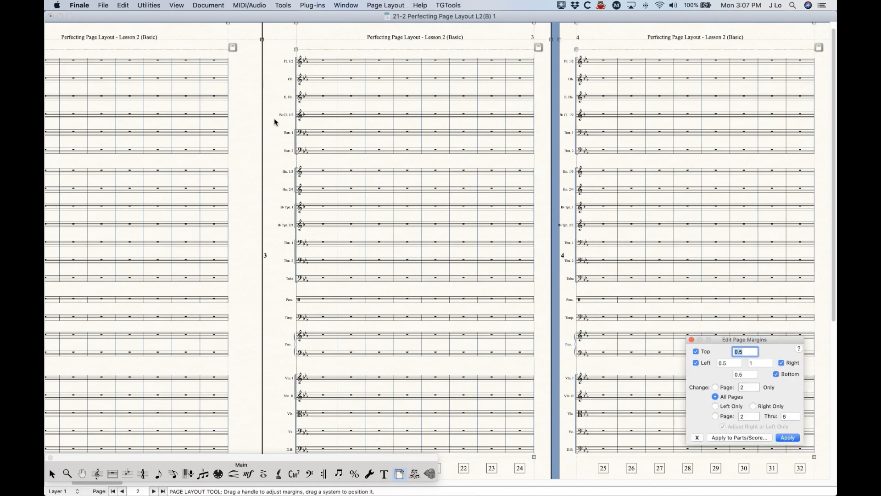
{"action": "scroll", "coordinate": [344, 272], "scroll_direction": "left", "scroll_amount": 5}
{"action": "scroll", "coordinate": [345, 272], "scroll_direction": "right", "scroll_amount": 2}
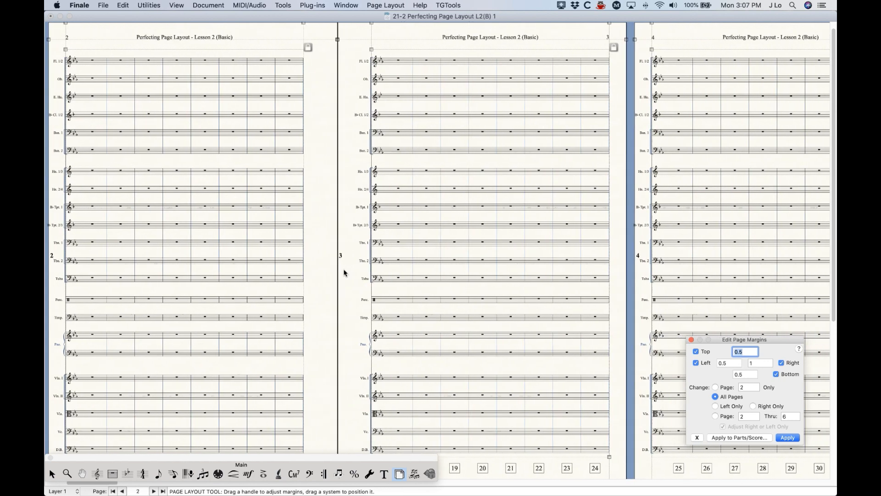
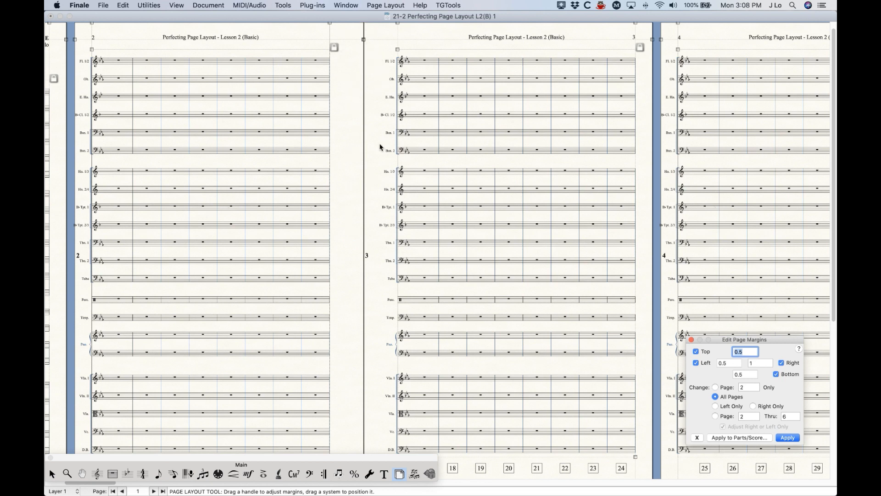
Step: Return to the first page of the score and undo the last redefinition of all pages
{"action": "left_click", "coordinate": [212, 5]}
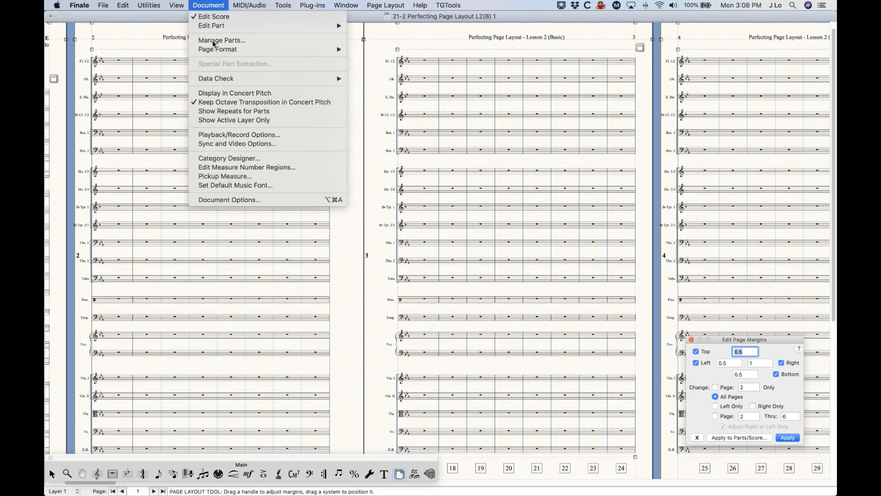
{"action": "mouse_move", "coordinate": [214, 52]}
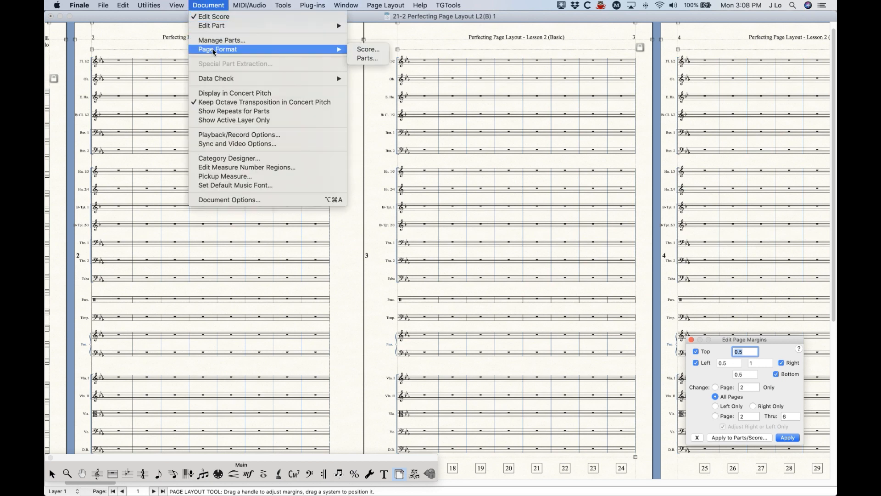
{"action": "left_click", "coordinate": [218, 2]}
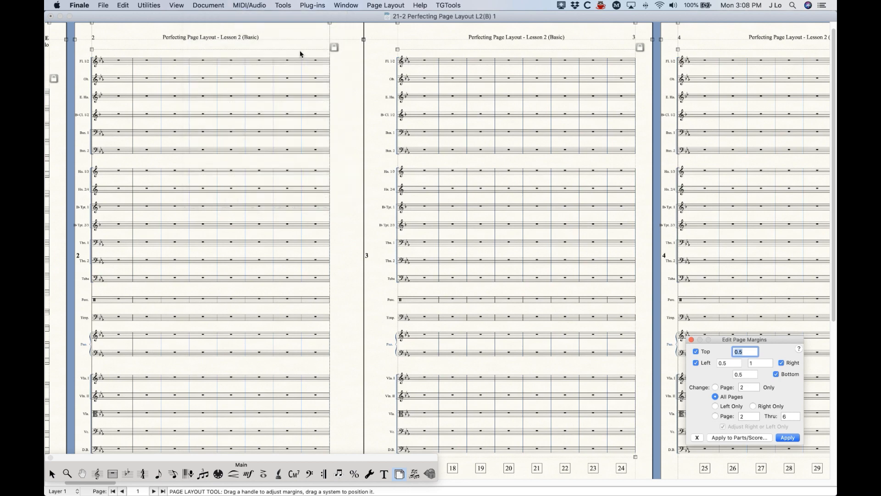
{"action": "left_click", "coordinate": [303, 43]}
{"action": "scroll", "coordinate": [366, 124], "scroll_direction": "left", "scroll_amount": 5}
{"action": "scroll", "coordinate": [366, 124], "scroll_direction": "left", "scroll_amount": 2}
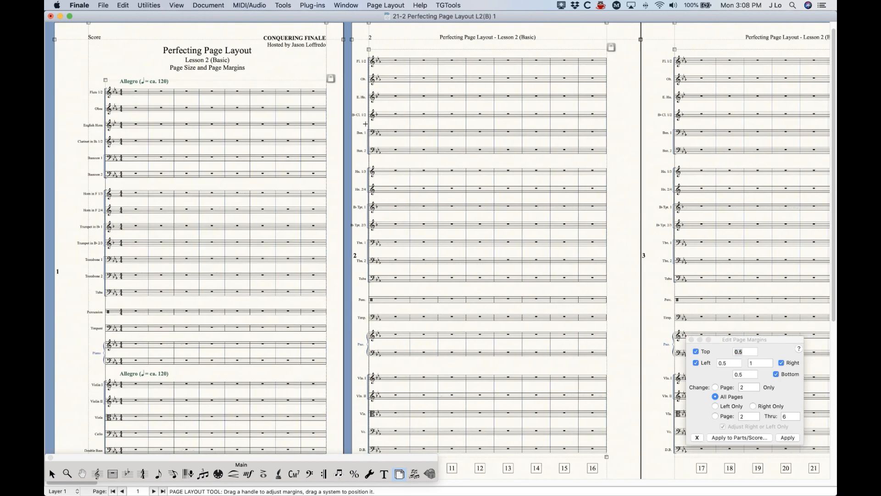
{"action": "key", "text": "super+z"}
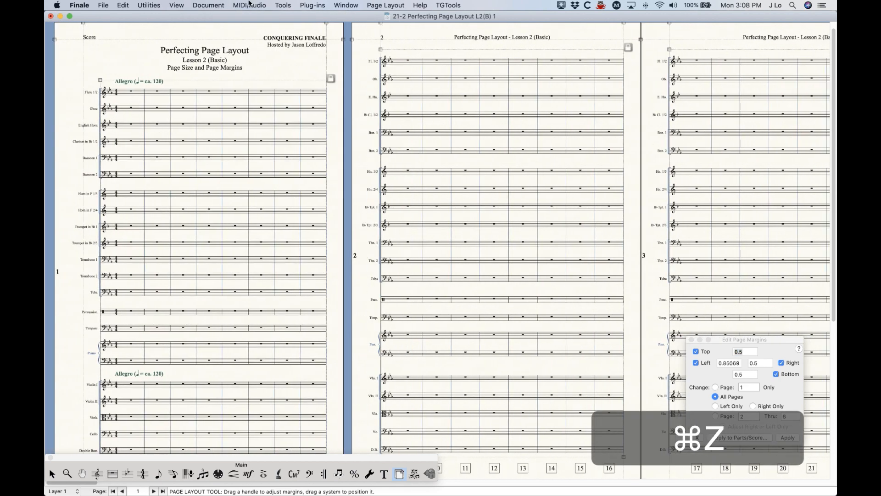
Step: Turn off Facing Pages in the score's page format and set the page margins to 0.85 inches left and 0.5 inches right
{"action": "left_click", "coordinate": [206, 5]}
{"action": "mouse_move", "coordinate": [331, 49]}
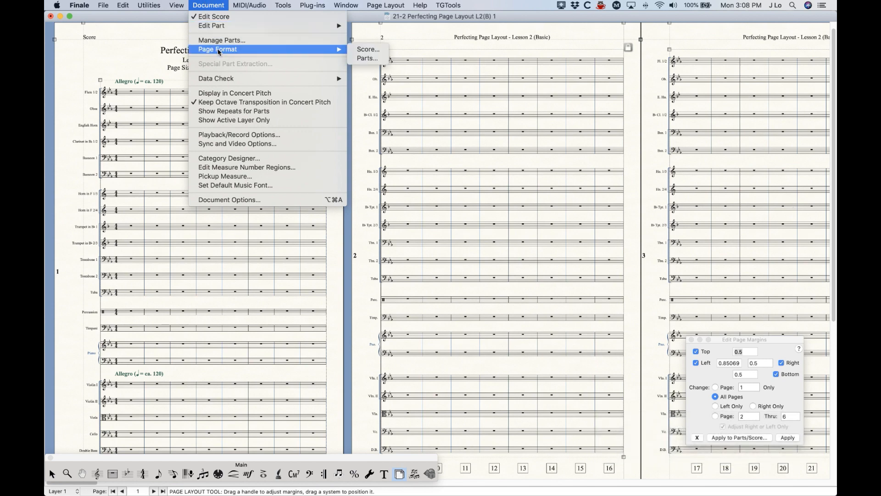
{"action": "left_click", "coordinate": [367, 49]}
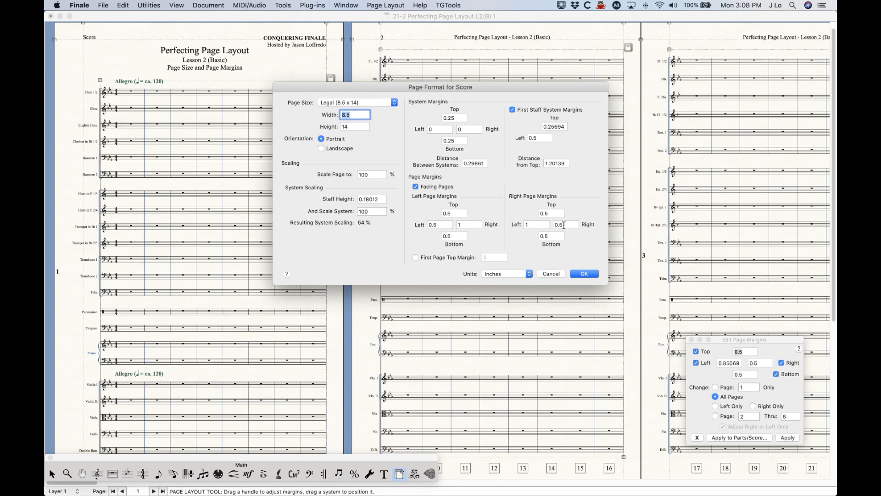
{"action": "left_click", "coordinate": [433, 187]}
{"action": "double_click", "coordinate": [440, 224]}
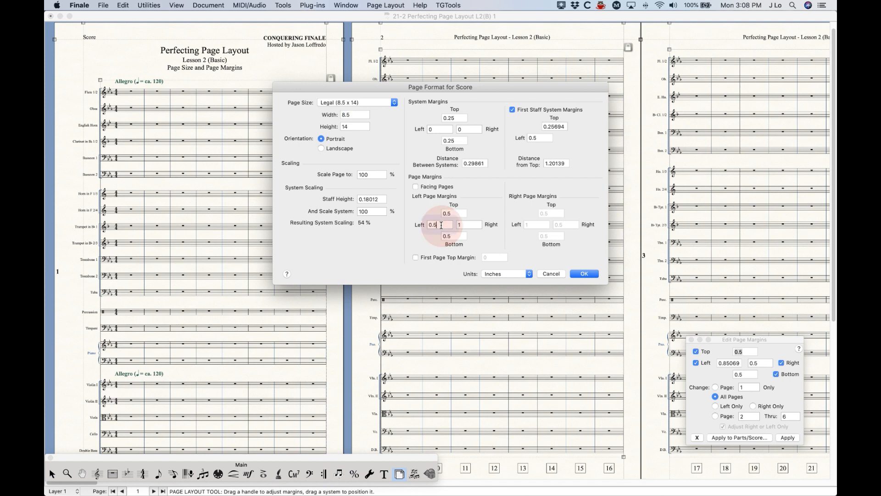
{"action": "type", "text": "0.85"}
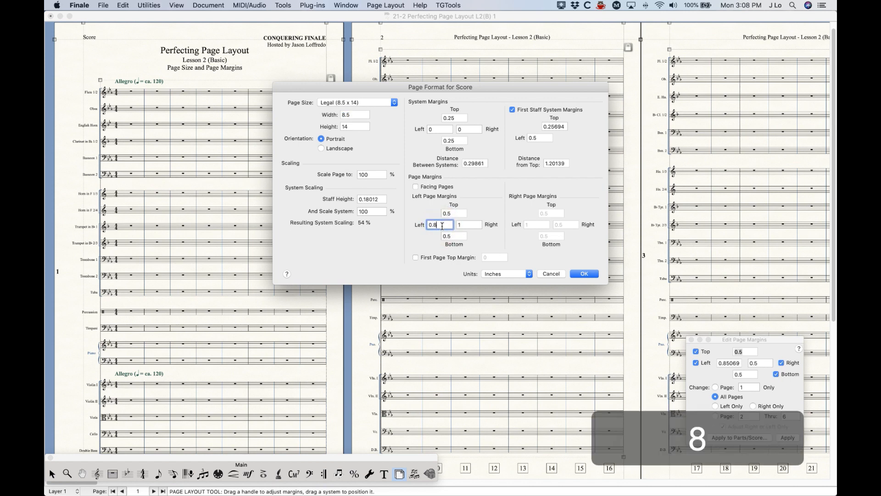
{"action": "double_click", "coordinate": [465, 224]}
{"action": "type", "text": ".5"}
{"action": "left_click", "coordinate": [579, 276]}
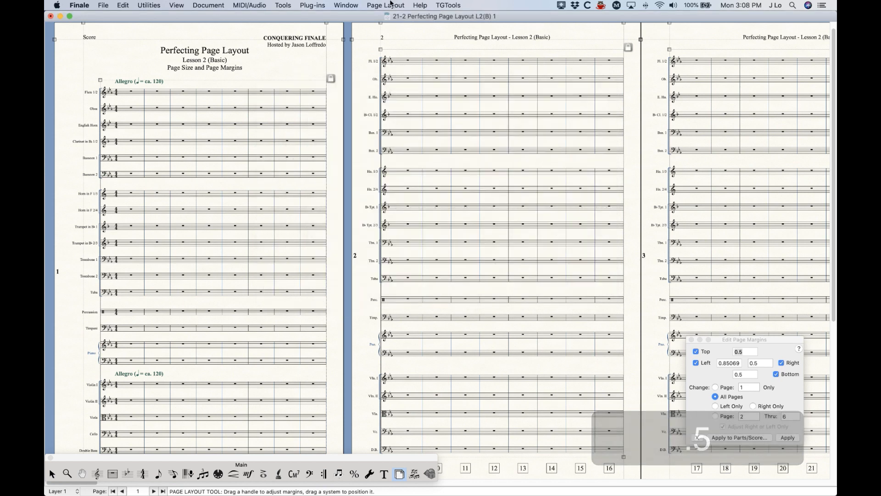
Step: Redefine all pages of the current part/score with the single set of page margins
{"action": "left_click", "coordinate": [393, 5]}
{"action": "mouse_move", "coordinate": [400, 79]}
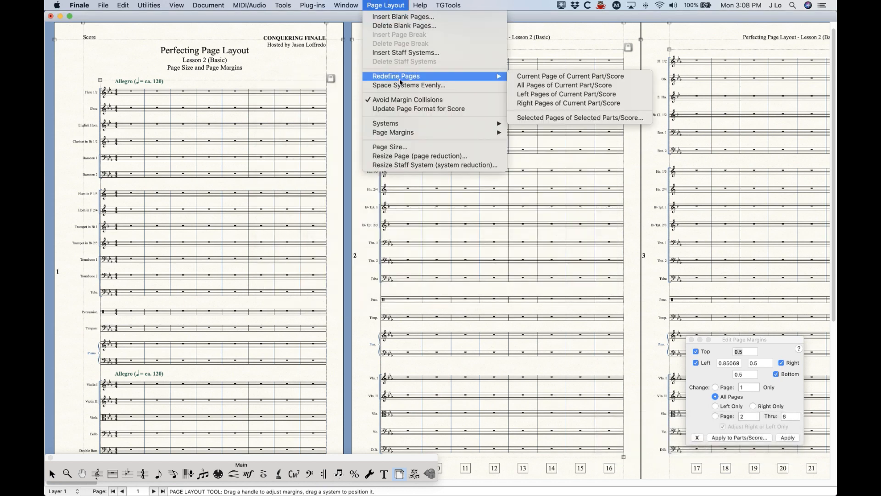
{"action": "left_click", "coordinate": [544, 85]}
{"action": "key", "text": "Return"}
Step: Enable First Page Top Margin in the score's page format and set it to 1.5 inches
{"action": "left_click", "coordinate": [208, 5]}
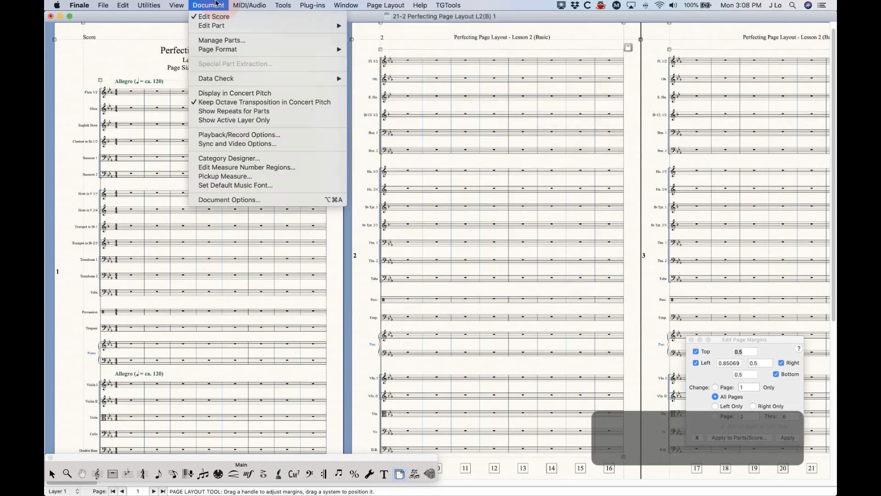
{"action": "mouse_move", "coordinate": [220, 53]}
{"action": "left_click", "coordinate": [367, 49]}
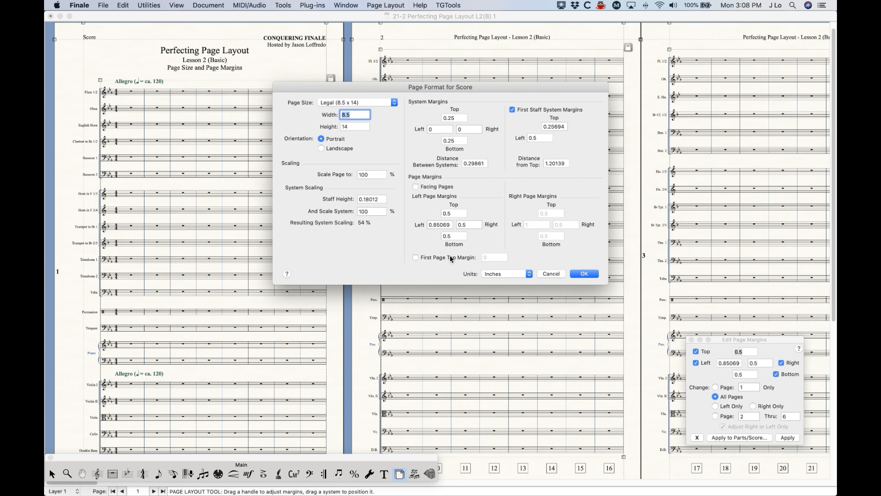
{"action": "left_click", "coordinate": [417, 258]}
{"action": "left_click", "coordinate": [490, 257]}
{"action": "type", "text": "1.5"}
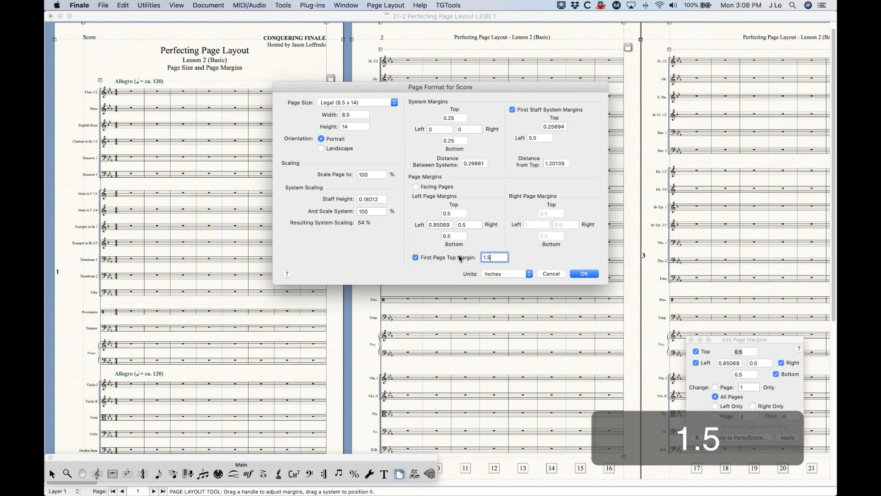
{"action": "left_click", "coordinate": [583, 274]}
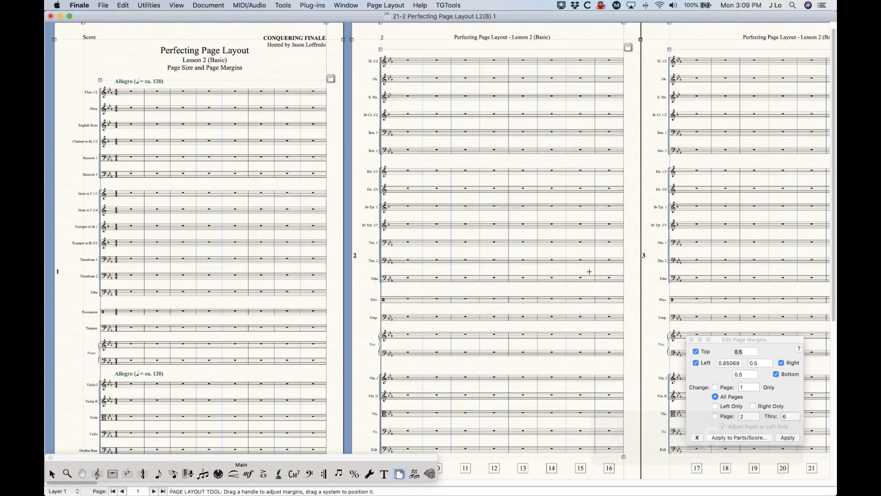
Step: Redefine all pages of the current part/score to apply the first page's top margin
{"action": "left_click", "coordinate": [404, 5]}
{"action": "mouse_move", "coordinate": [404, 76]}
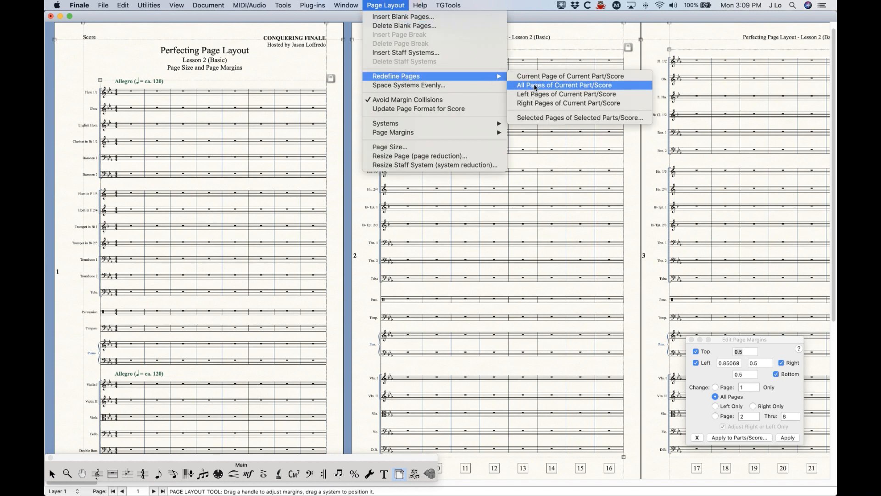
{"action": "left_click", "coordinate": [535, 86]}
{"action": "key", "text": "Return"}
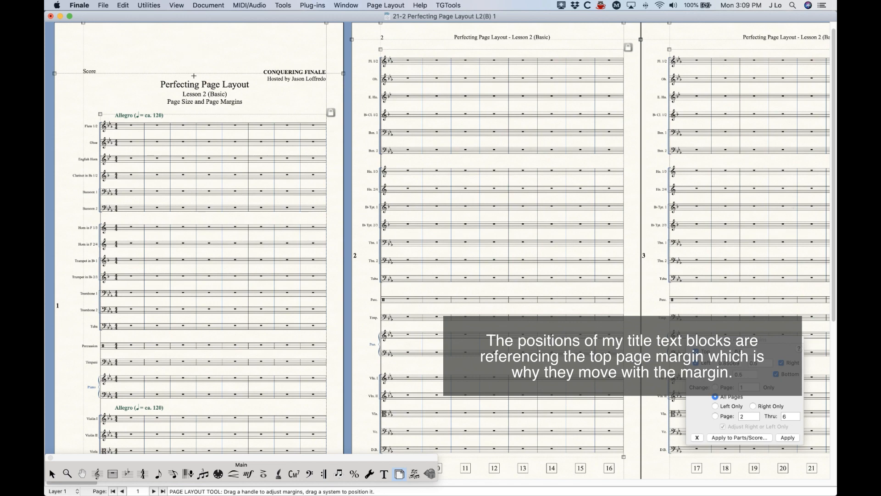
Step: Compare the first page's top margin with the following pages and undo the page redefinition
{"action": "scroll", "coordinate": [459, 191], "scroll_direction": "right", "scroll_amount": 8}
{"action": "scroll", "coordinate": [432, 189], "scroll_direction": "left", "scroll_amount": 9}
{"action": "scroll", "coordinate": [390, 181], "scroll_direction": "right", "scroll_amount": 1}
{"action": "key", "text": "space"}
{"action": "key", "text": "x"}
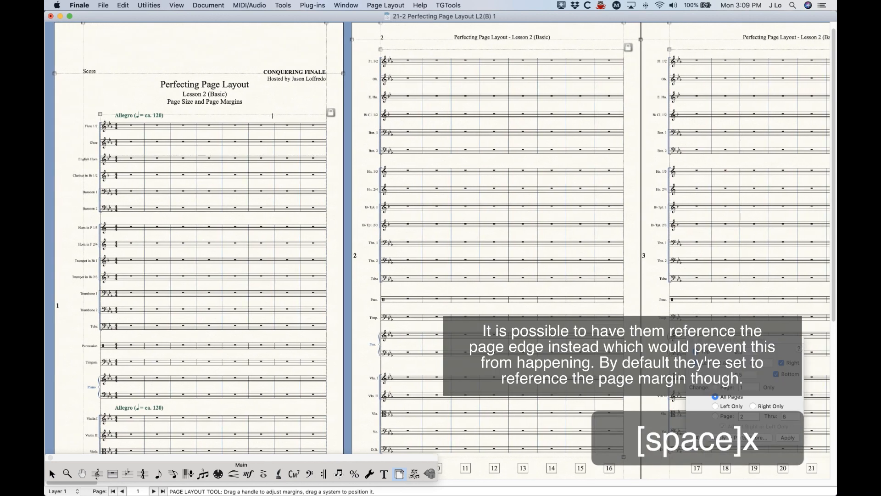
{"action": "key", "text": "super+z"}
Step: Reset First Page Top Margin to 0 in the score's page format and disable that option
{"action": "left_click", "coordinate": [209, 6]}
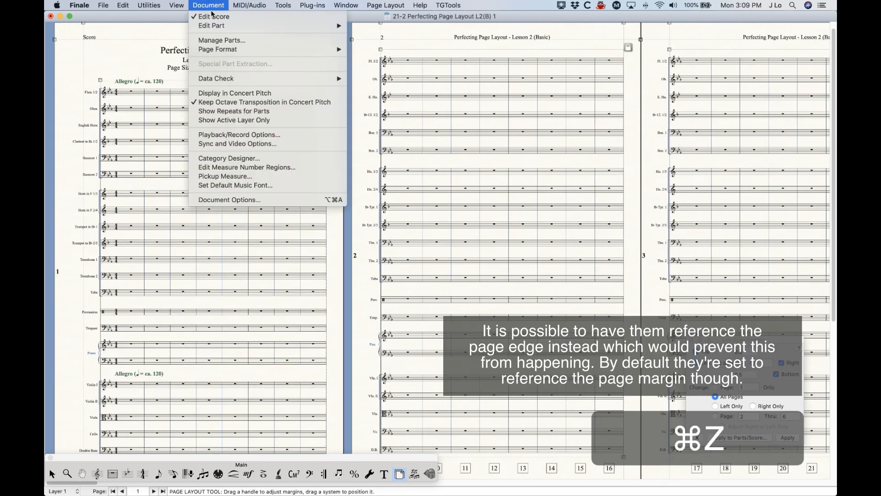
{"action": "mouse_move", "coordinate": [218, 49]}
{"action": "left_click", "coordinate": [372, 49]}
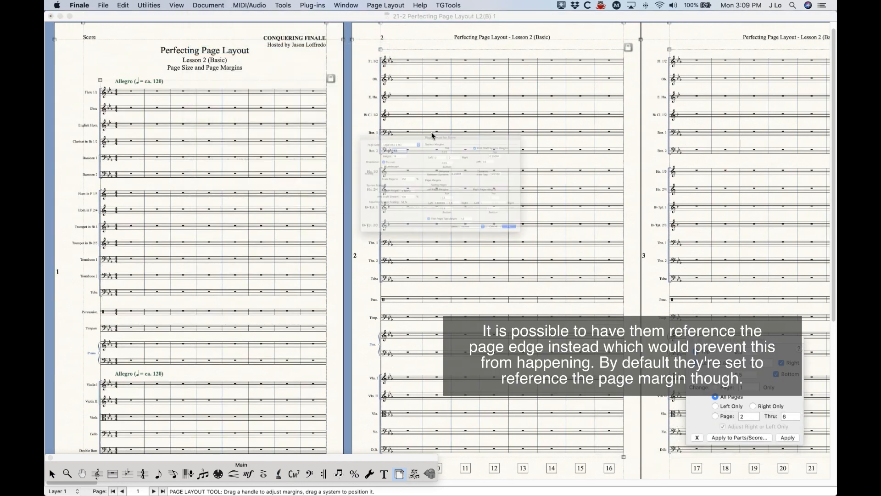
{"action": "left_click", "coordinate": [492, 257]}
{"action": "type", "text": "0"}
{"action": "left_click", "coordinate": [453, 257]}
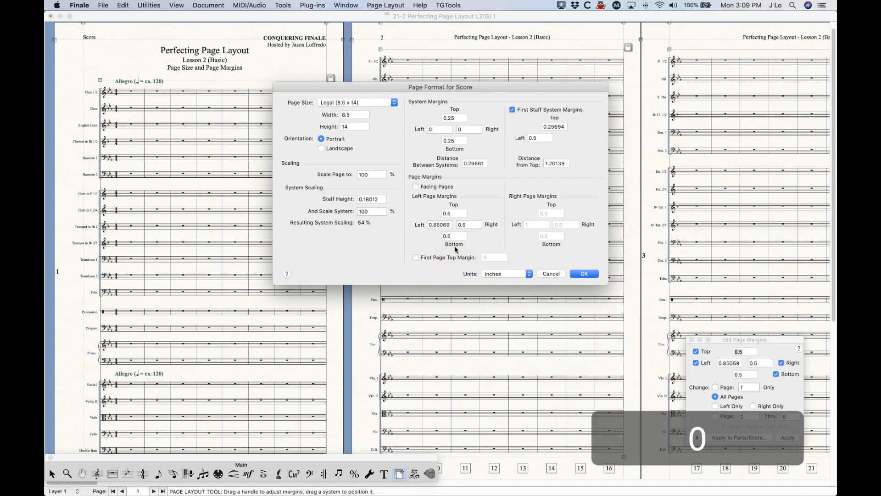
{"action": "left_click", "coordinate": [582, 274]}
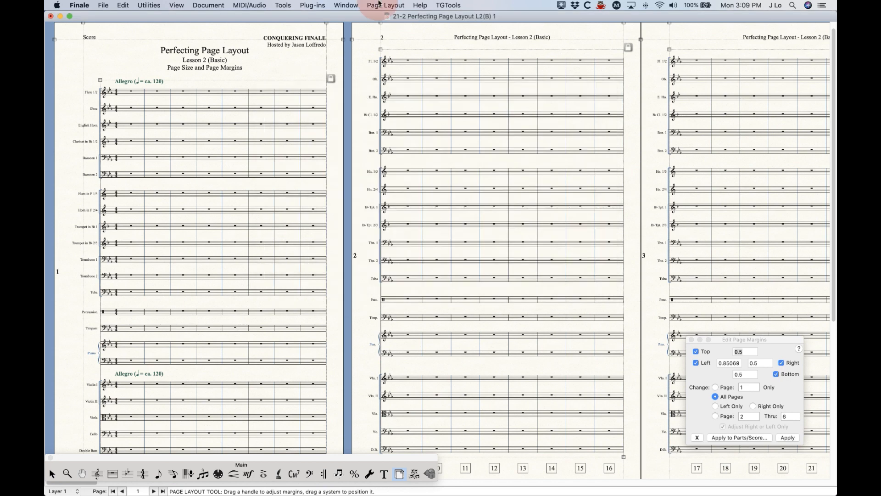
Step: Redefine all pages of the current part/score without a separate first-page top margin
{"action": "left_click", "coordinate": [384, 5]}
{"action": "mouse_move", "coordinate": [390, 76]}
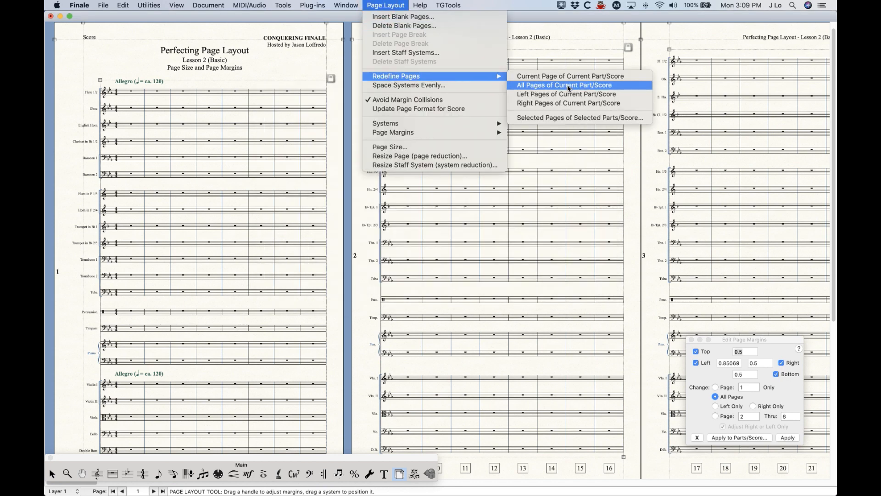
{"action": "left_click", "coordinate": [569, 87]}
{"action": "left_click", "coordinate": [503, 170]}
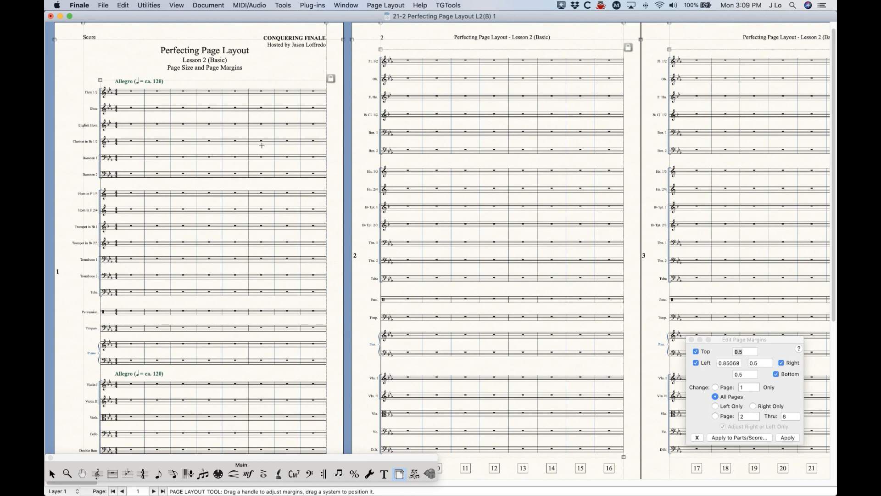
Step: Zoom in on page 1, try narrowing the left page margin with its handle, and undo the change
{"action": "left_click", "coordinate": [270, 75]}
{"action": "key", "text": "super+equal"}
{"action": "key", "text": "super+equal"}
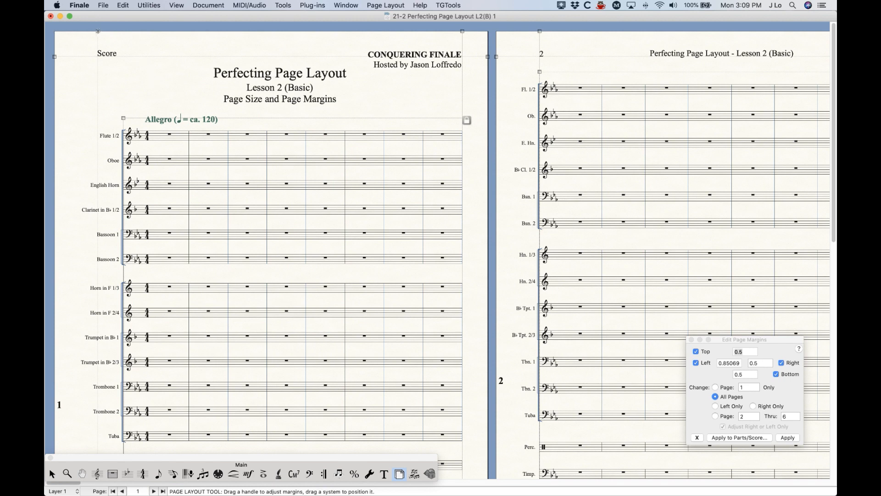
{"action": "left_click", "coordinate": [56, 56]}
{"action": "left_click_drag", "start_coordinate": [98, 31], "coordinate": [88, 31]}
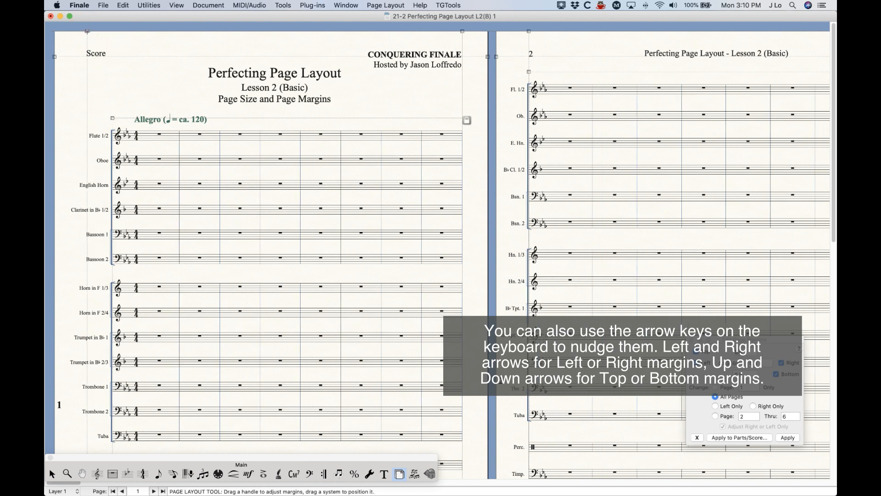
{"action": "key", "text": "cmd+z"}
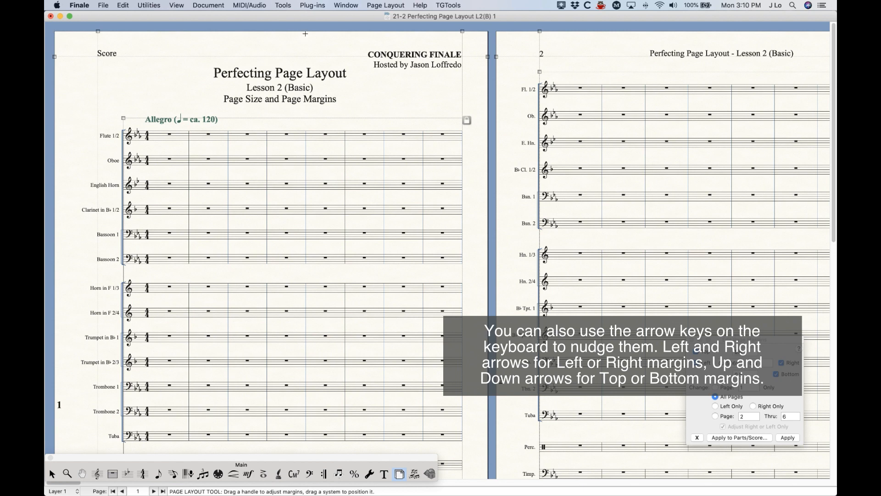
Step: With margin adjustment kept on Adjust All Pages, try narrowing the left page margin to 0.625 inches by its handle and undo it
{"action": "left_click", "coordinate": [394, 6]}
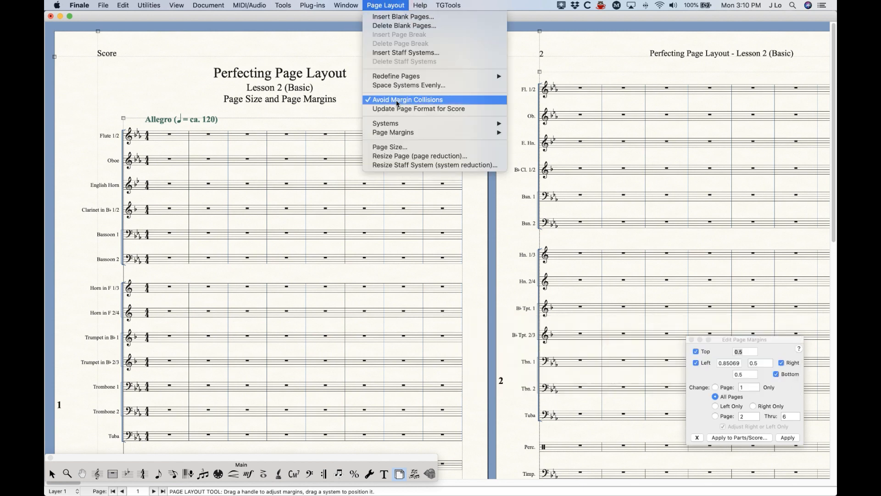
{"action": "mouse_move", "coordinate": [397, 133]}
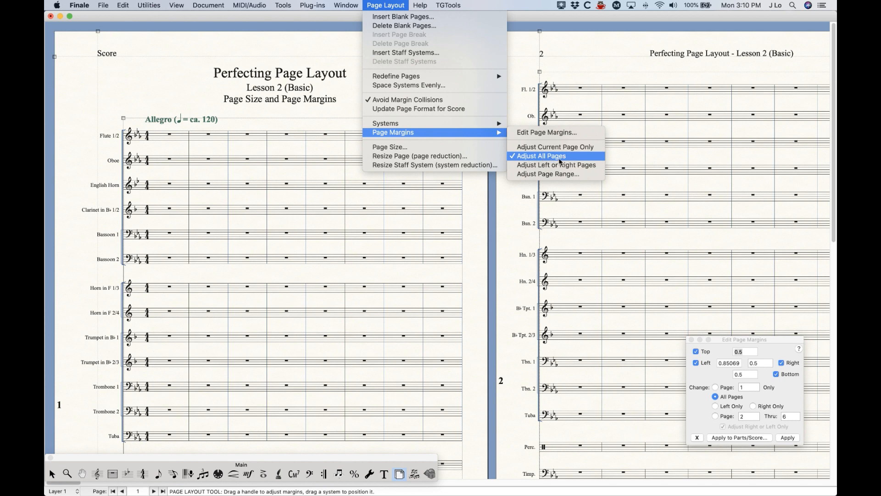
{"action": "left_click", "coordinate": [377, 4]}
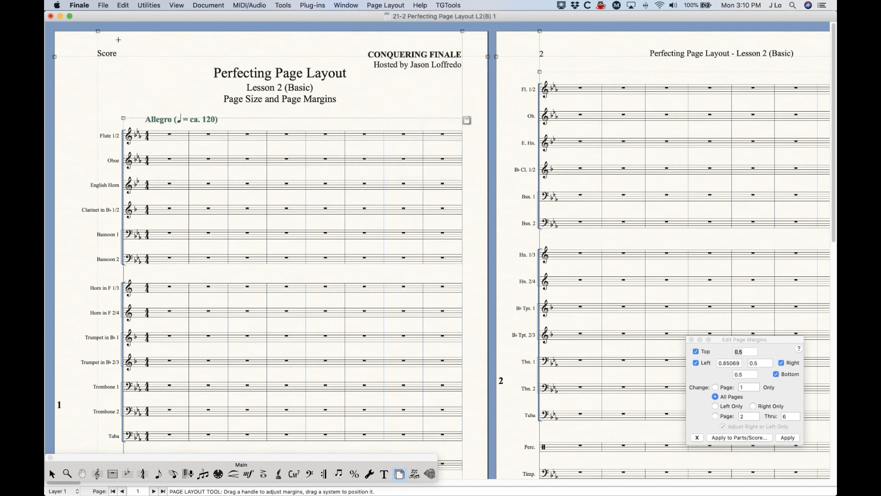
{"action": "left_click_drag", "start_coordinate": [98, 31], "coordinate": [86, 32]}
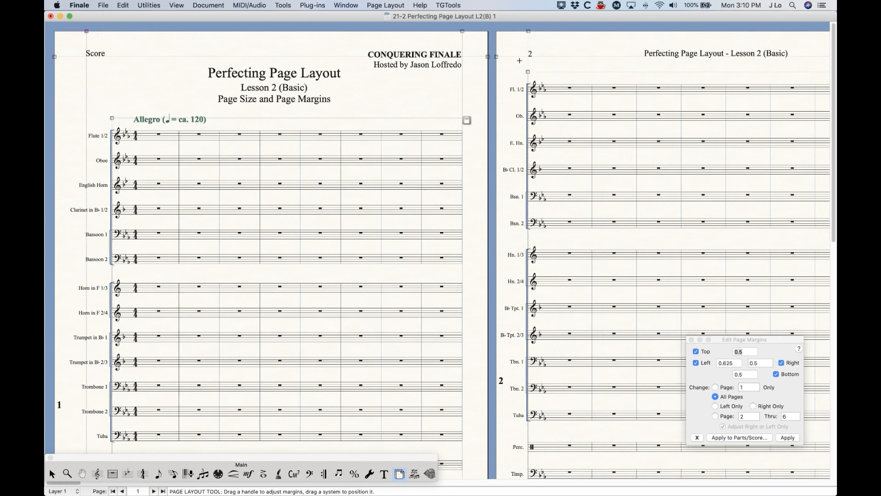
{"action": "scroll", "coordinate": [516, 108], "scroll_direction": "right", "scroll_amount": 15}
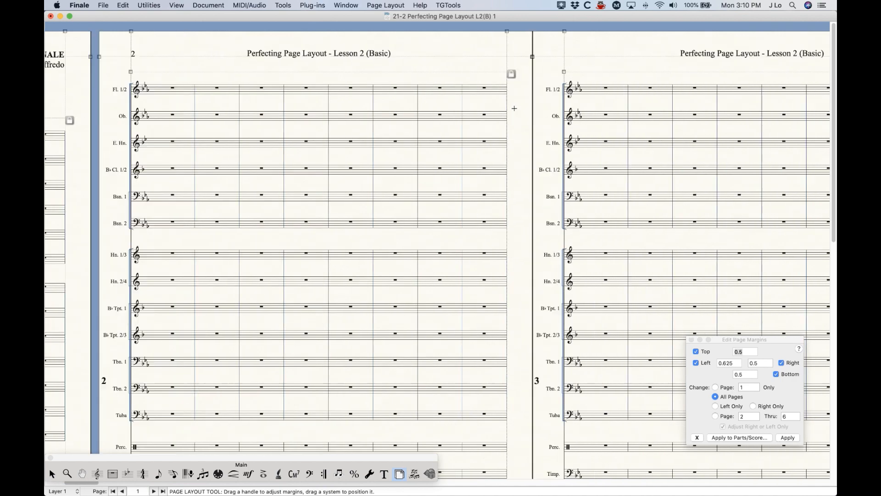
{"action": "scroll", "coordinate": [514, 109], "scroll_direction": "left", "scroll_amount": 12}
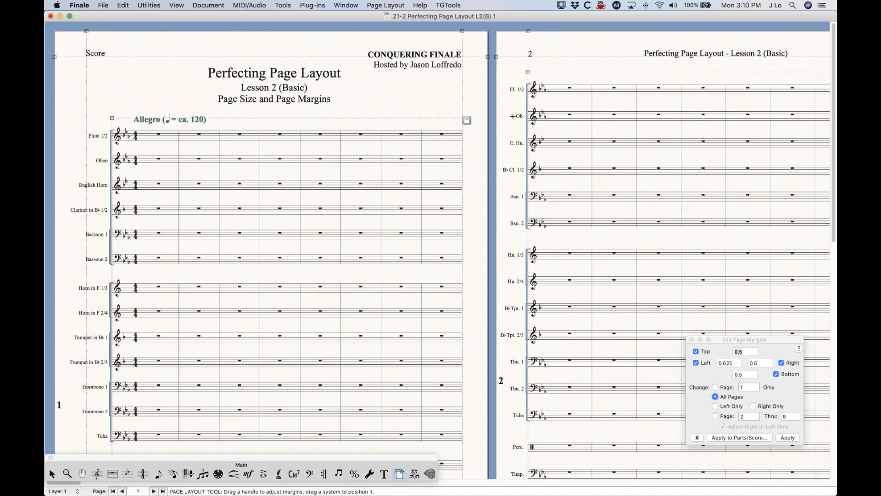
{"action": "key", "text": "cmd+z"}
Step: Switch margin adjustment to Adjust Current Page Only, try increasing page 1's top margin to about 1.03 inches by its handle, and undo it
{"action": "left_click", "coordinate": [395, 5]}
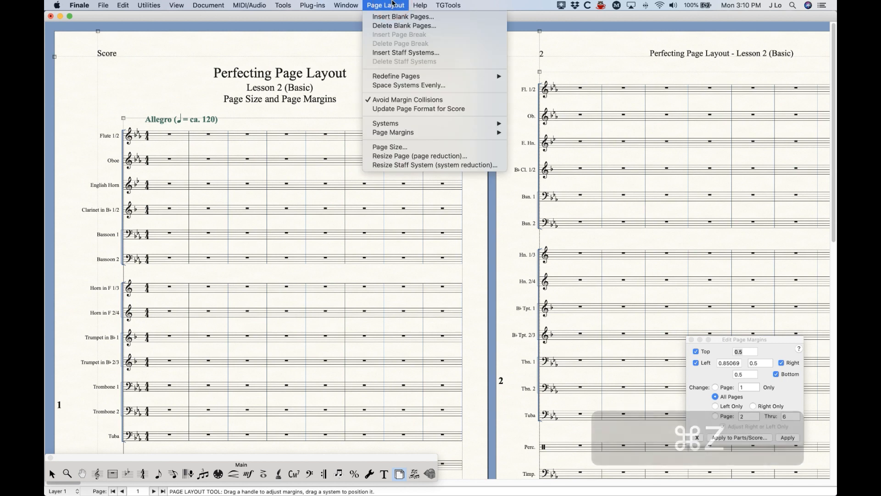
{"action": "mouse_move", "coordinate": [464, 134]}
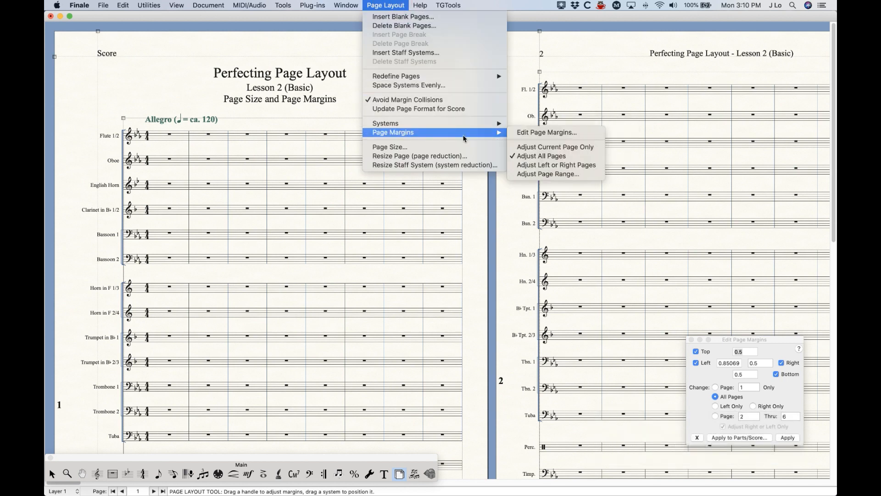
{"action": "left_click", "coordinate": [569, 149]}
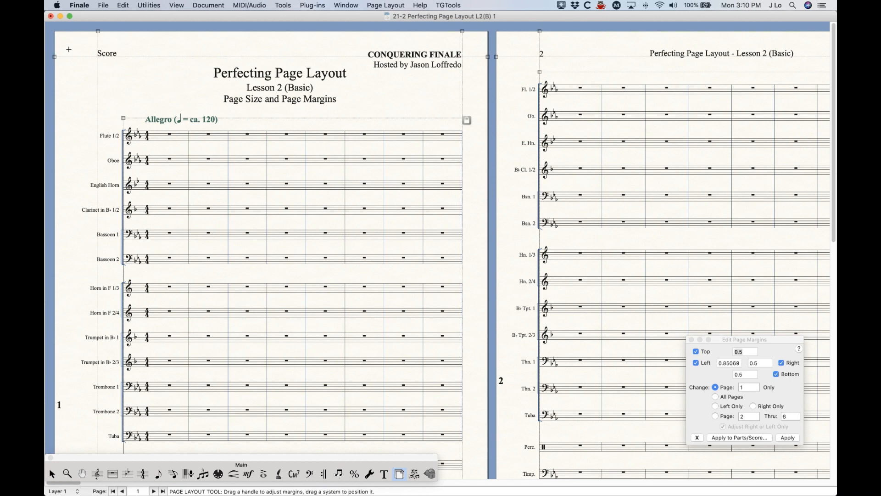
{"action": "left_click", "coordinate": [54, 57]}
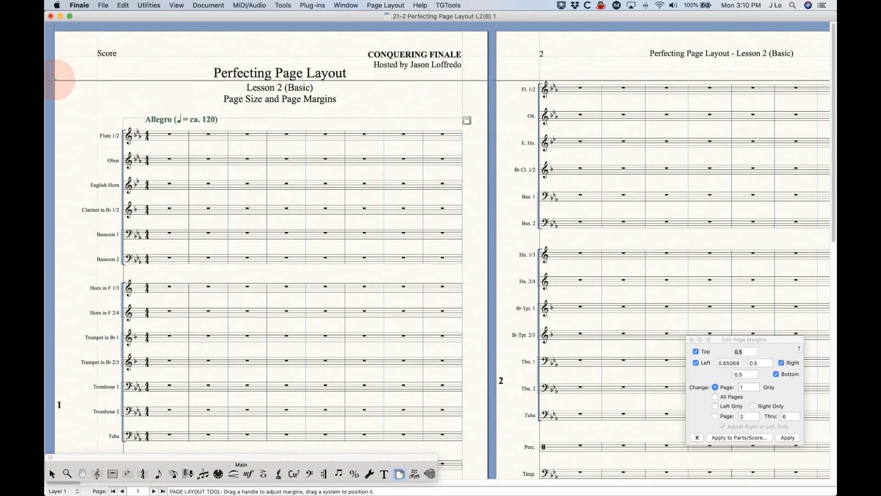
{"action": "left_click_drag", "start_coordinate": [55, 58], "coordinate": [58, 83]}
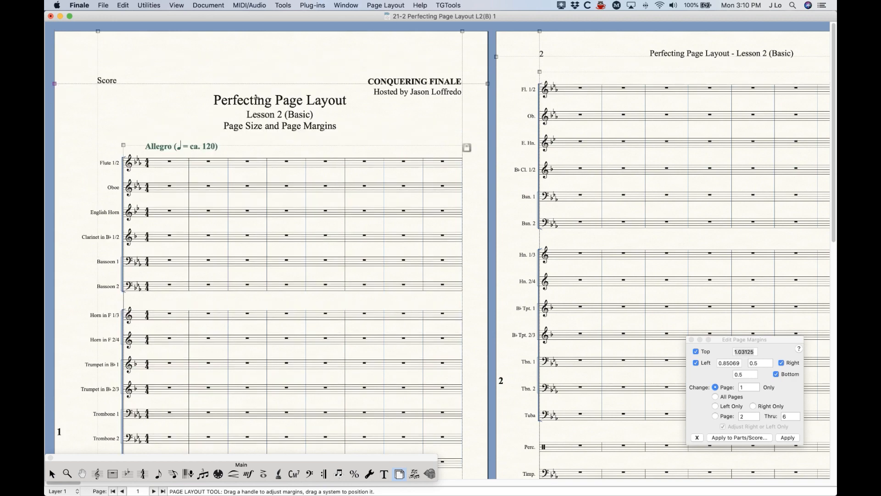
{"action": "key", "text": "super+z"}
Step: Switch margin adjustment to Adjust Left or Right Pages, try widening page 1's right margin to about 0.84 inches by its handle, and undo it
{"action": "left_click", "coordinate": [386, 5]}
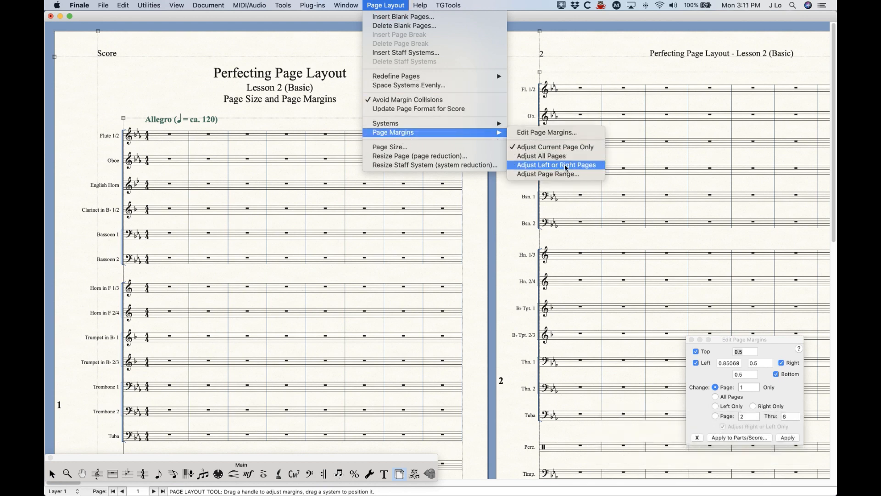
{"action": "left_click", "coordinate": [566, 167]}
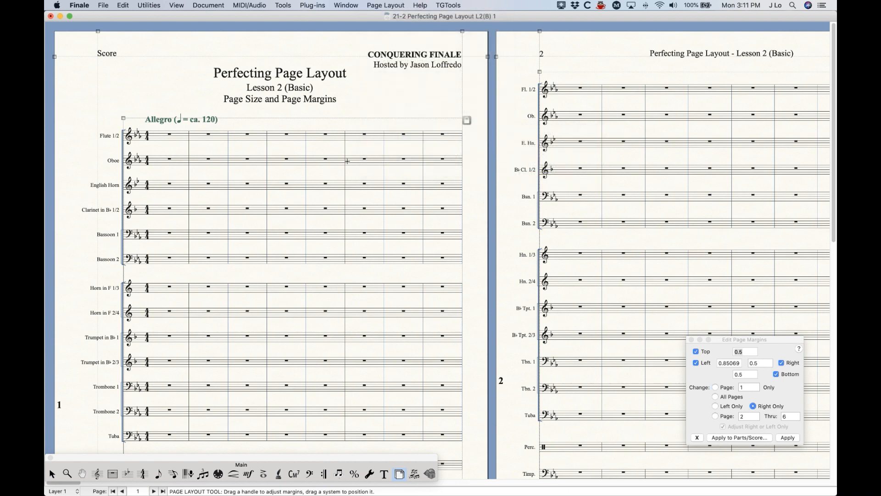
{"action": "key", "text": "super+minus"}
{"action": "key", "text": "super+minus"}
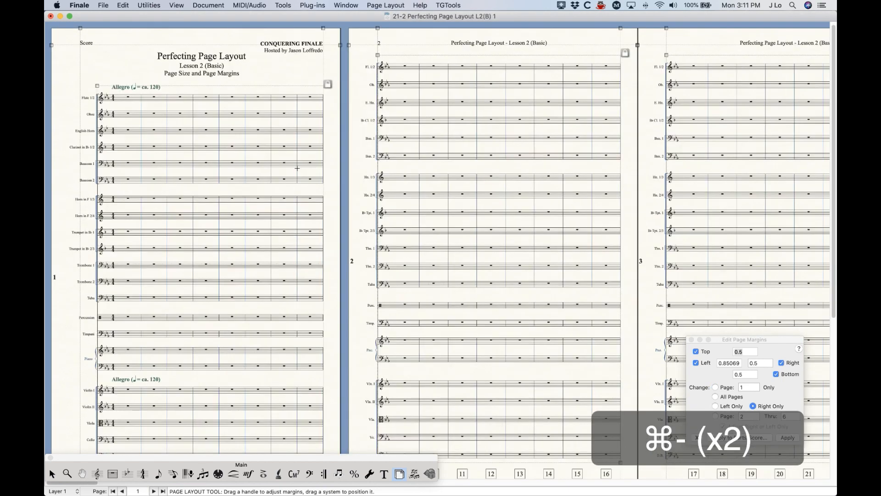
{"action": "key", "text": "super+minus"}
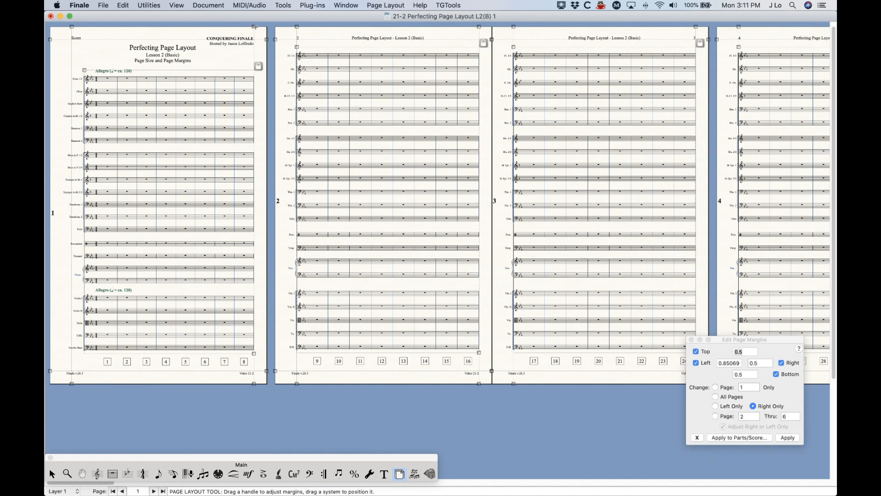
{"action": "left_click_drag", "start_coordinate": [254, 27], "coordinate": [246, 27]}
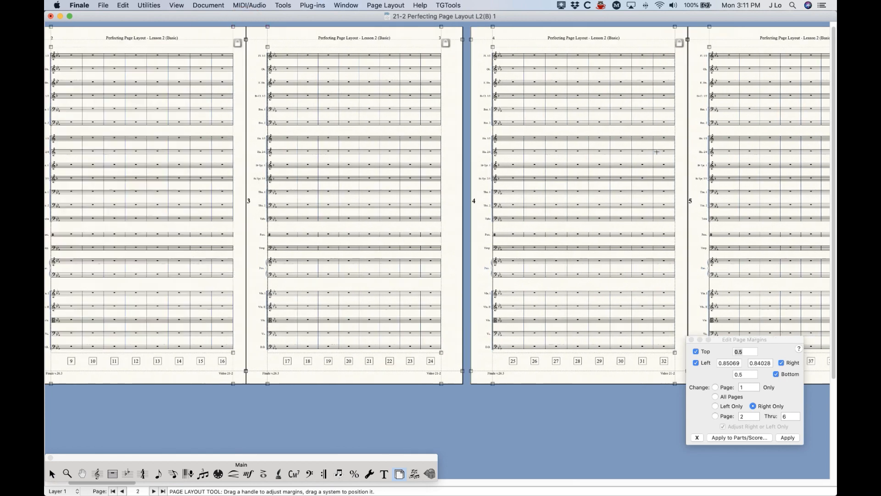
{"action": "key", "text": "super+z"}
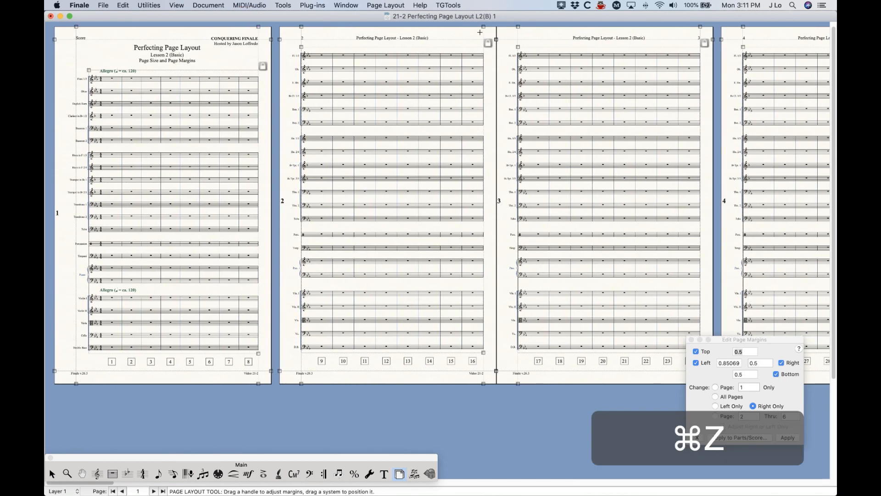
Step: Try widening the right margin of the left-hand pages with page 2's handle, check the following pages, and undo the change
{"action": "left_click_drag", "start_coordinate": [484, 27], "coordinate": [473, 28]}
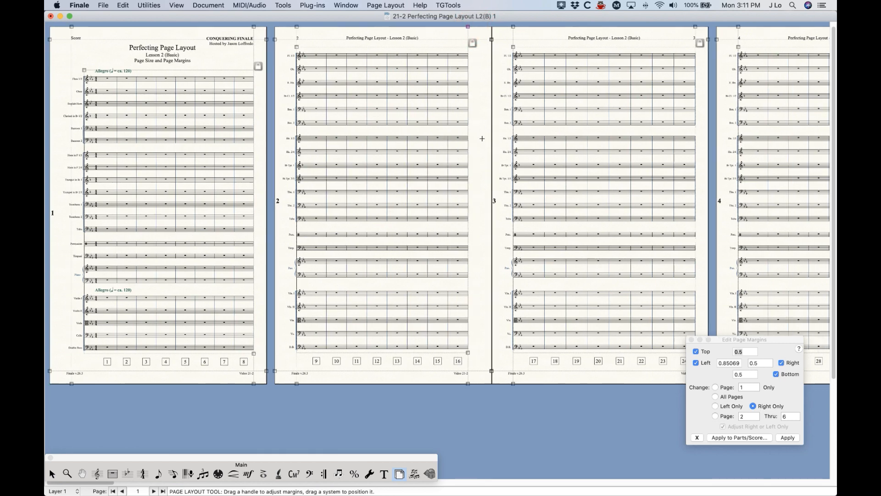
{"action": "scroll", "coordinate": [482, 138], "scroll_direction": "right", "scroll_amount": 10}
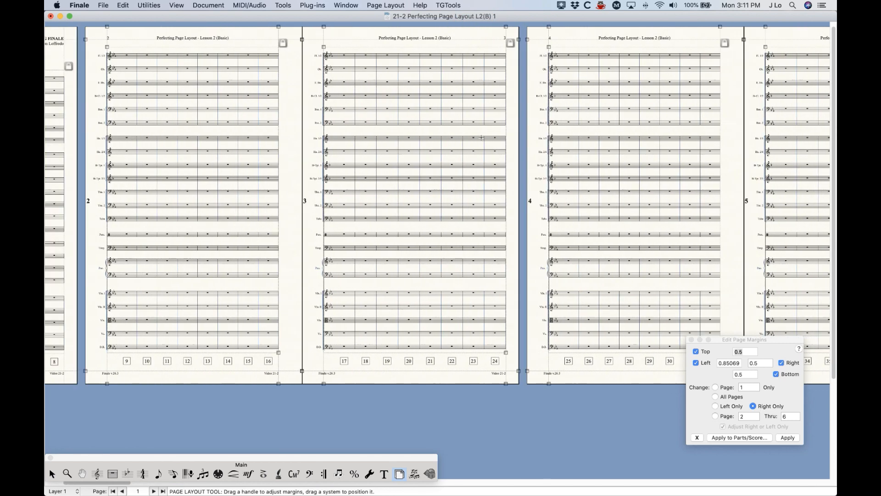
{"action": "scroll", "coordinate": [483, 139], "scroll_direction": "left", "scroll_amount": 11}
{"action": "key", "text": "super+z"}
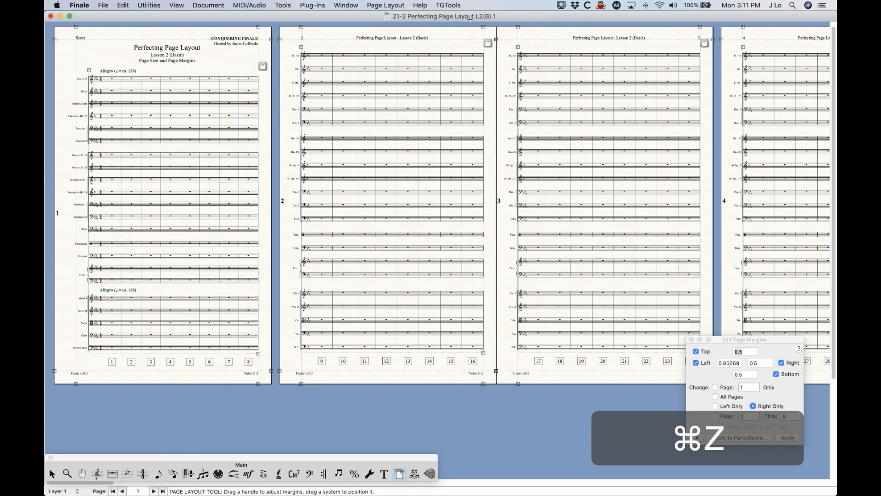
Step: Set margin adjustment to a page range of 1 through 5, keeping Adjust Left or Right Pages Only enabled
{"action": "left_click", "coordinate": [386, 6]}
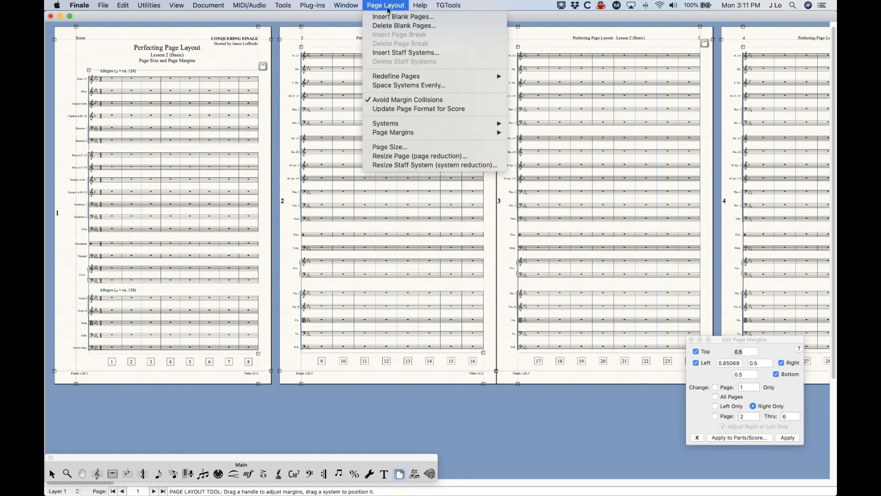
{"action": "mouse_move", "coordinate": [405, 132]}
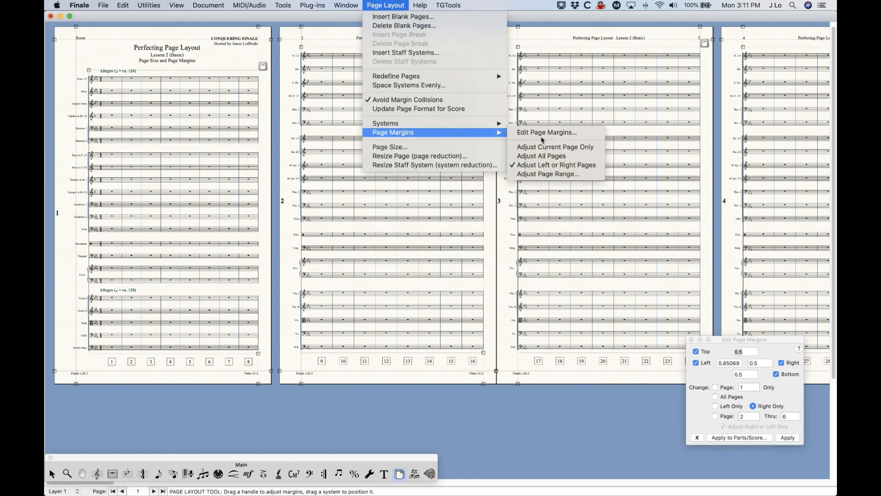
{"action": "left_click", "coordinate": [542, 174]}
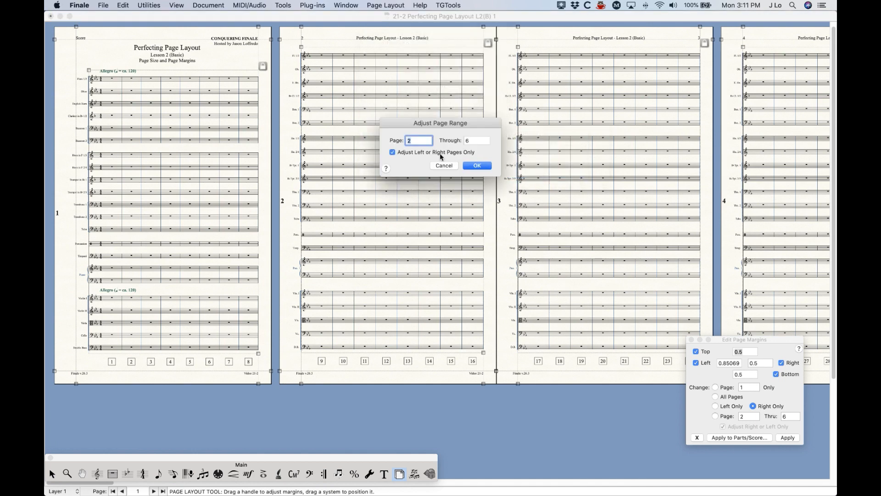
{"action": "double_click", "coordinate": [414, 141]}
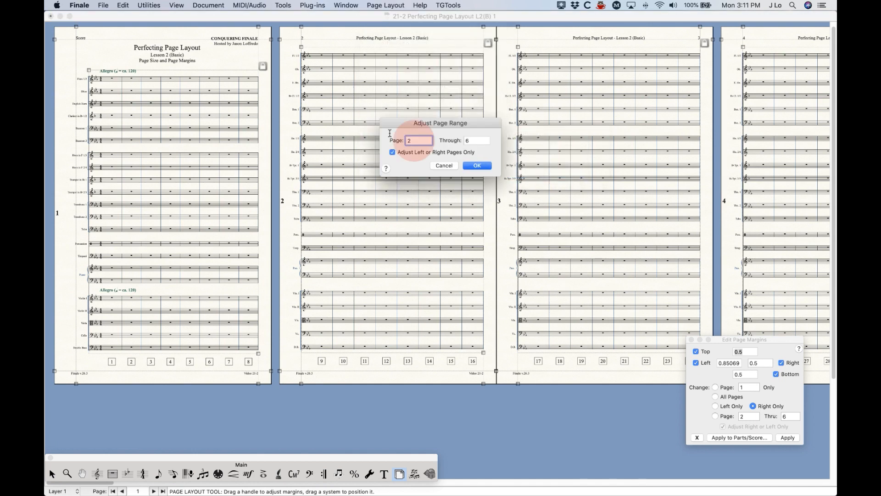
{"action": "type", "text": "1"}
{"action": "key", "text": "Tab"}
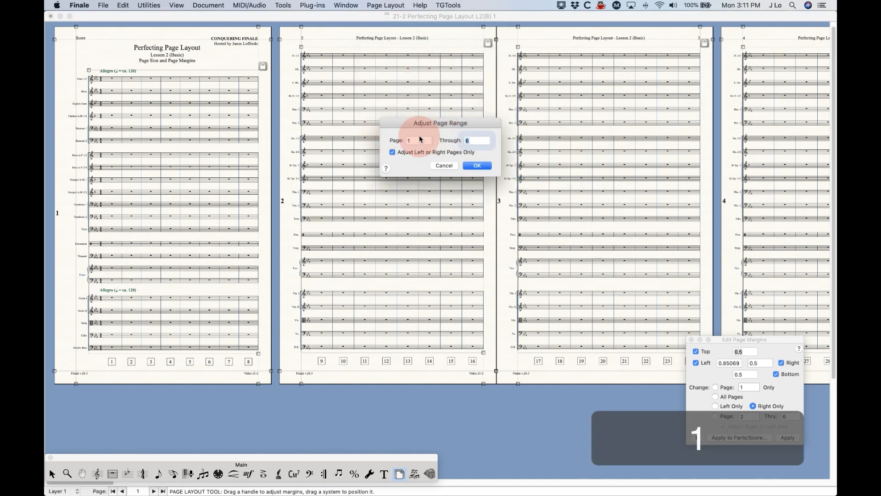
{"action": "type", "text": "3"}
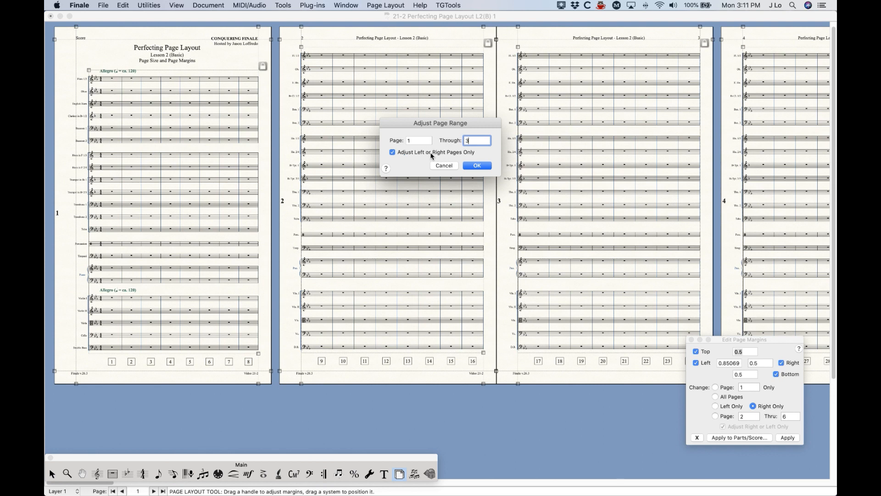
{"action": "double_click", "coordinate": [467, 140]}
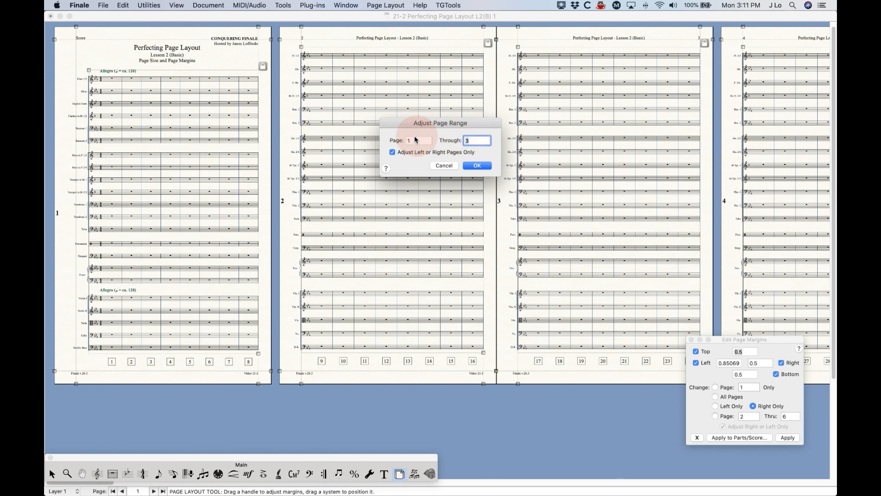
{"action": "type", "text": "5"}
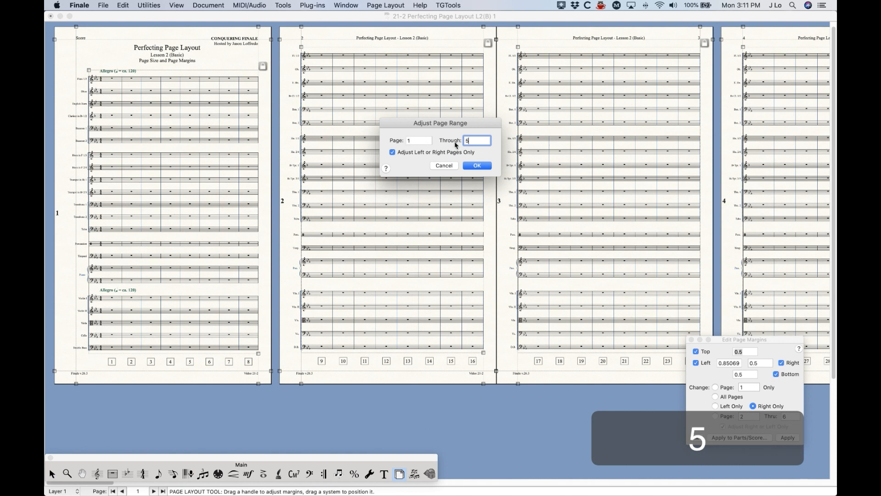
{"action": "left_click", "coordinate": [477, 166]}
Step: Try widening page 2's right margin by its handle within the page range, compare the pages up to page 8, and undo it
{"action": "left_click", "coordinate": [294, 52]}
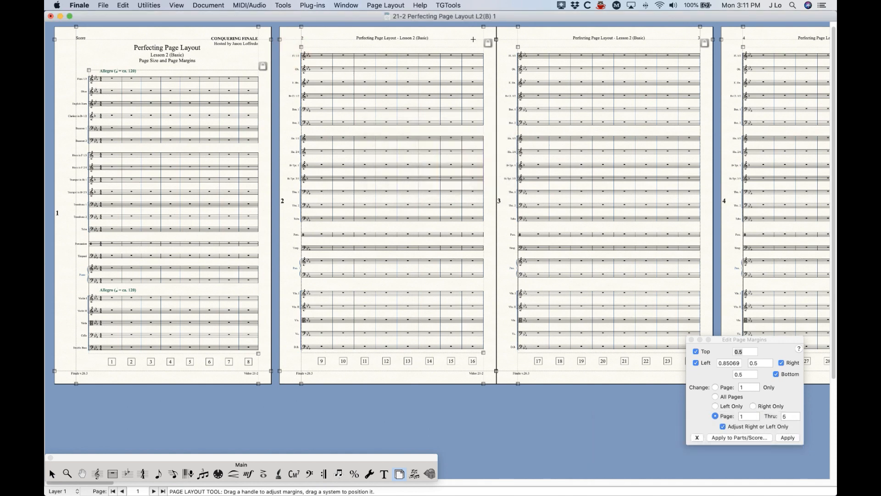
{"action": "left_click_drag", "start_coordinate": [483, 26], "coordinate": [476, 27]}
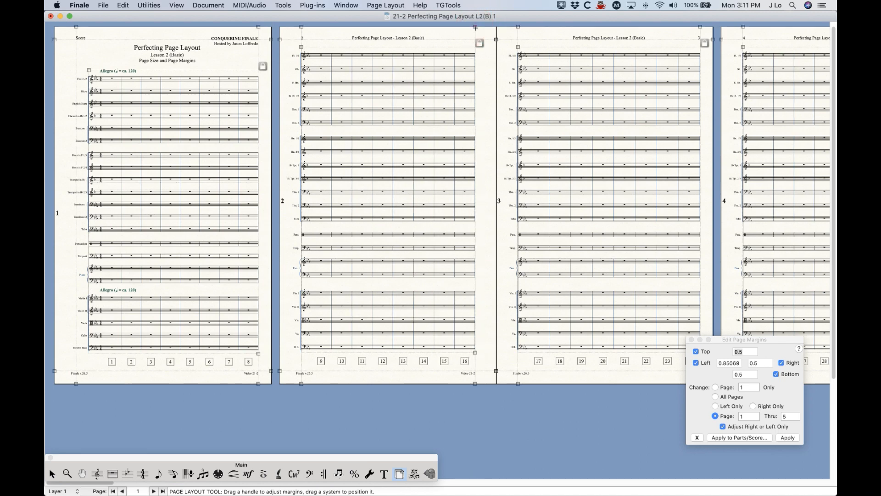
{"action": "scroll", "coordinate": [477, 174], "scroll_direction": "right", "scroll_amount": 10}
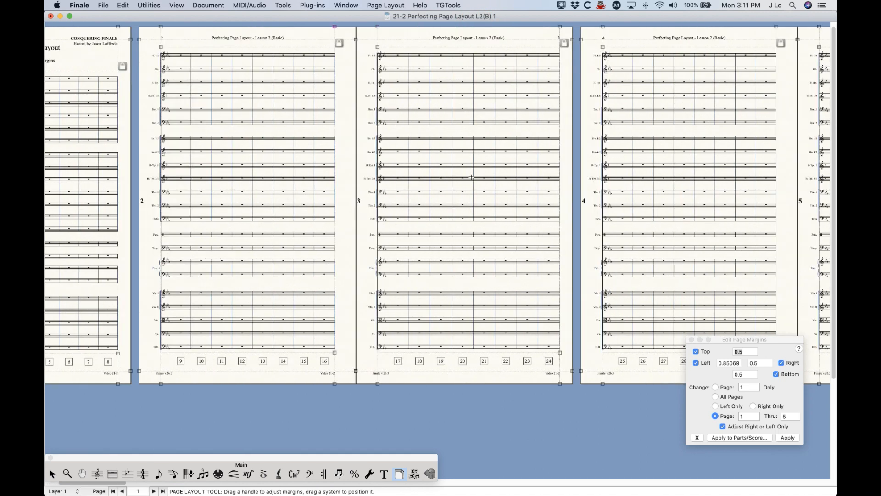
{"action": "scroll", "coordinate": [492, 157], "scroll_direction": "right", "scroll_amount": 20}
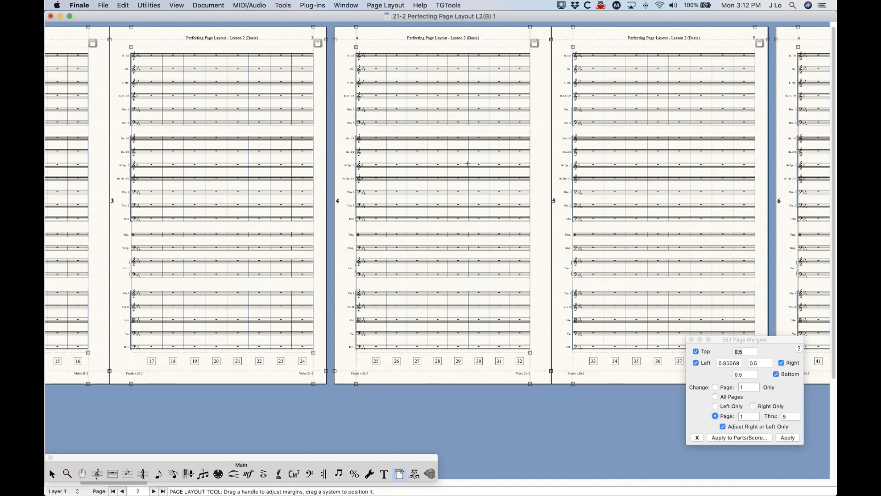
{"action": "scroll", "coordinate": [466, 165], "scroll_direction": "left", "scroll_amount": 7}
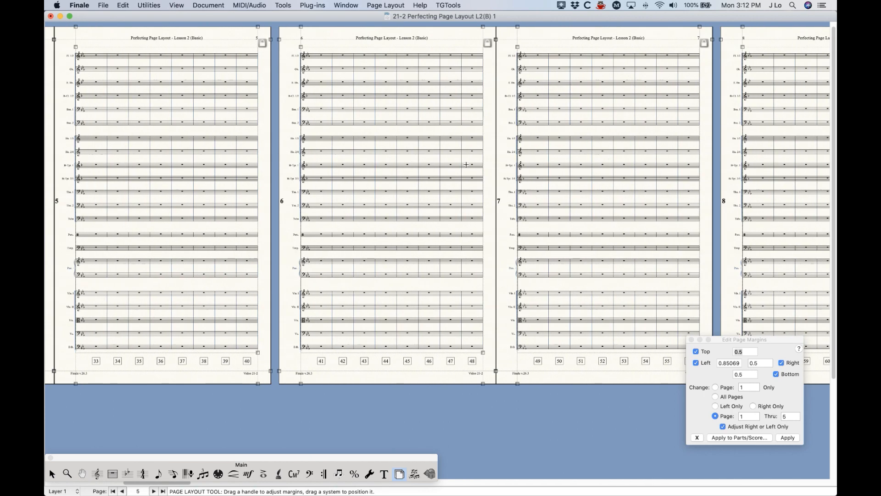
{"action": "scroll", "coordinate": [463, 164], "scroll_direction": "left", "scroll_amount": 18}
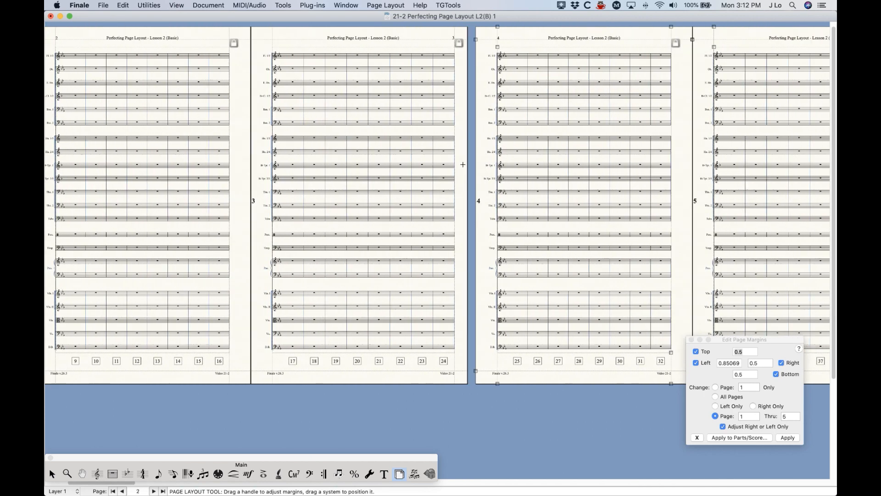
{"action": "key", "text": "super+z"}
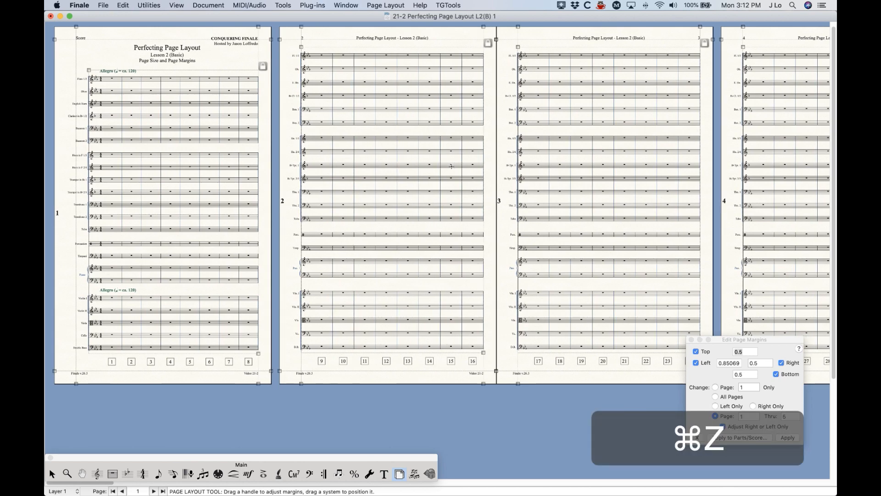
Step: Set margin adjustment to Adjust All Pages through the context options of page 1's left margin handle
{"action": "key", "text": "super+equal"}
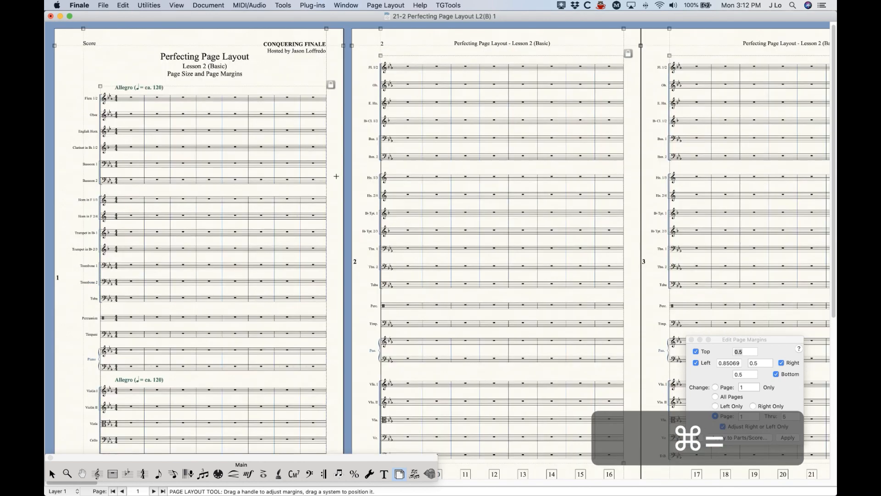
{"action": "key", "text": "super+equal"}
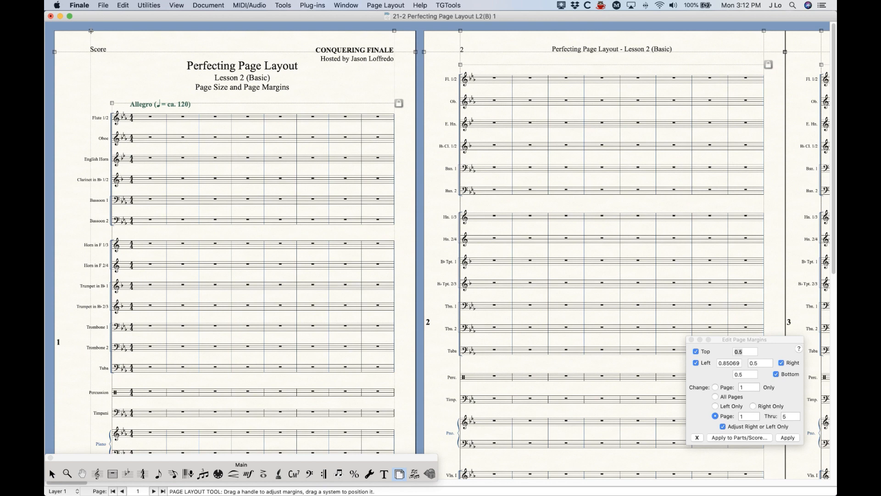
{"action": "left_click", "coordinate": [767, 340]}
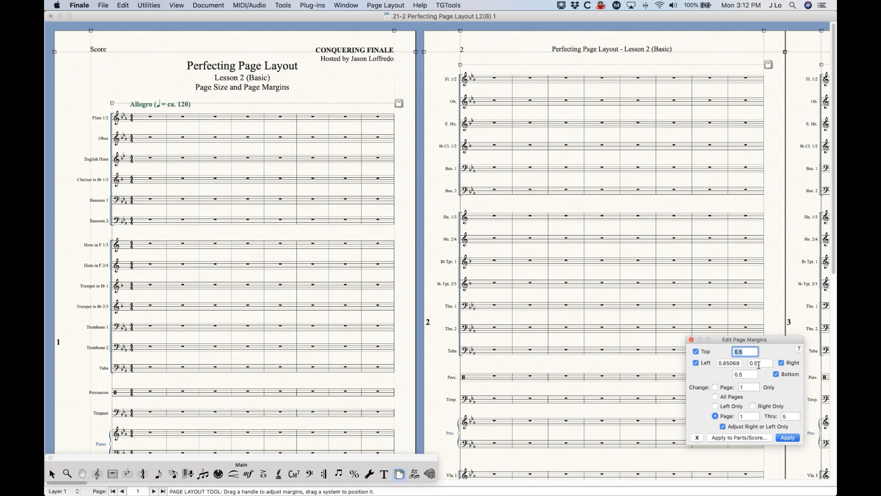
{"action": "left_click", "coordinate": [140, 72]}
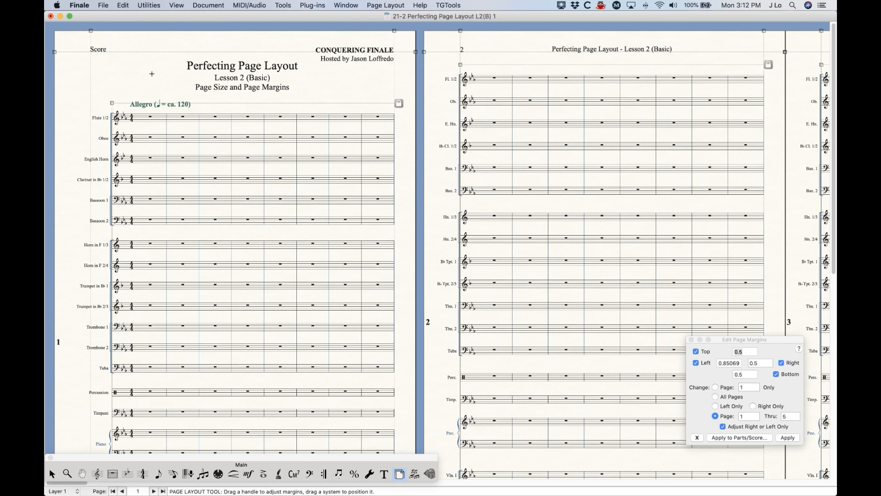
{"action": "right_click", "coordinate": [90, 30]}
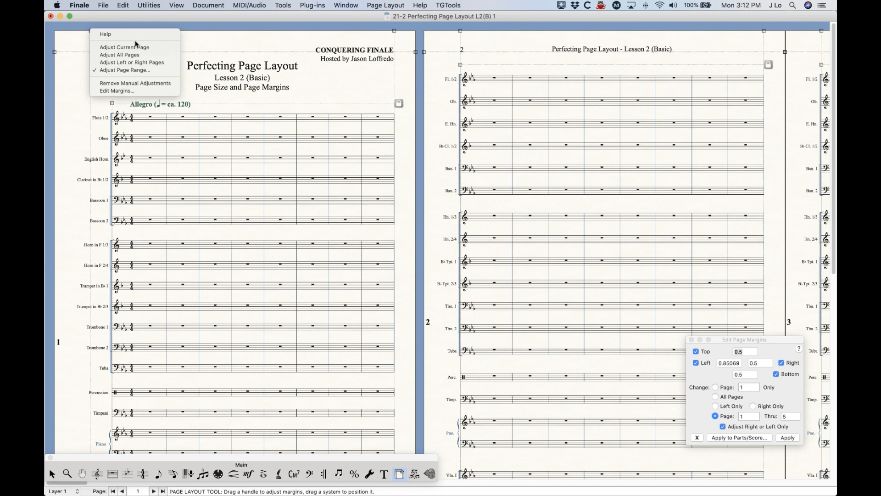
{"action": "left_click", "coordinate": [133, 56]}
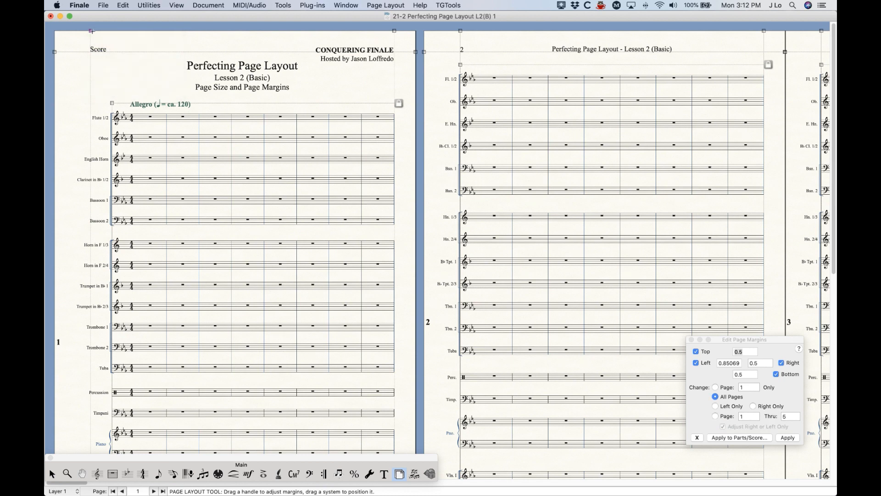
Step: Review the context options of page 1's left margin handle, and close and reopen Edit Page Margins through the Page Margins commands
{"action": "right_click", "coordinate": [92, 31]}
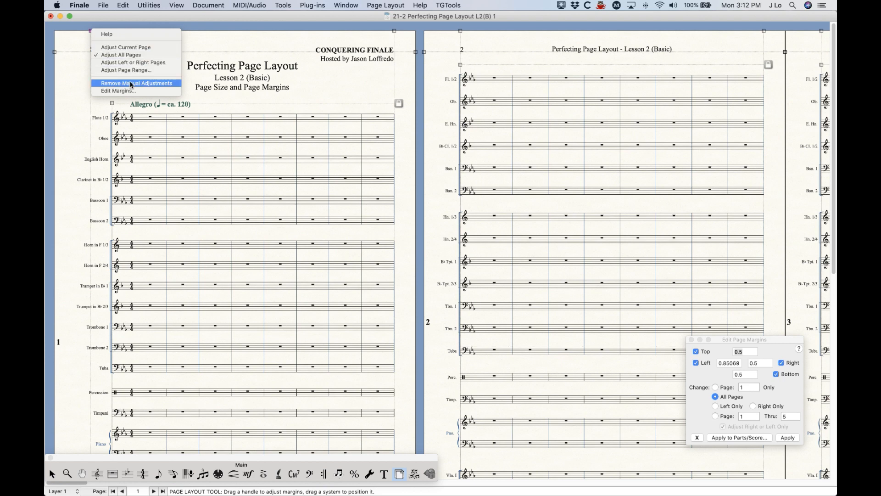
{"action": "left_click", "coordinate": [280, 92]}
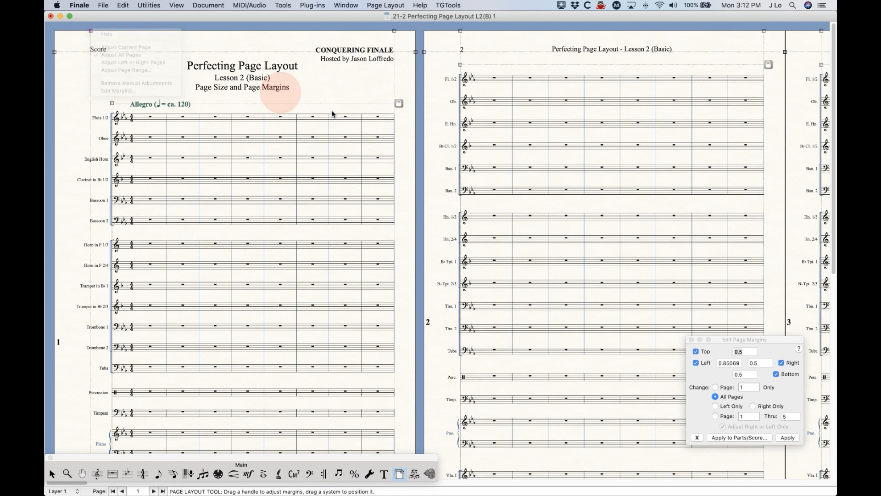
{"action": "left_click", "coordinate": [692, 340]}
{"action": "left_click", "coordinate": [388, 4]}
{"action": "left_click", "coordinate": [388, 4]}
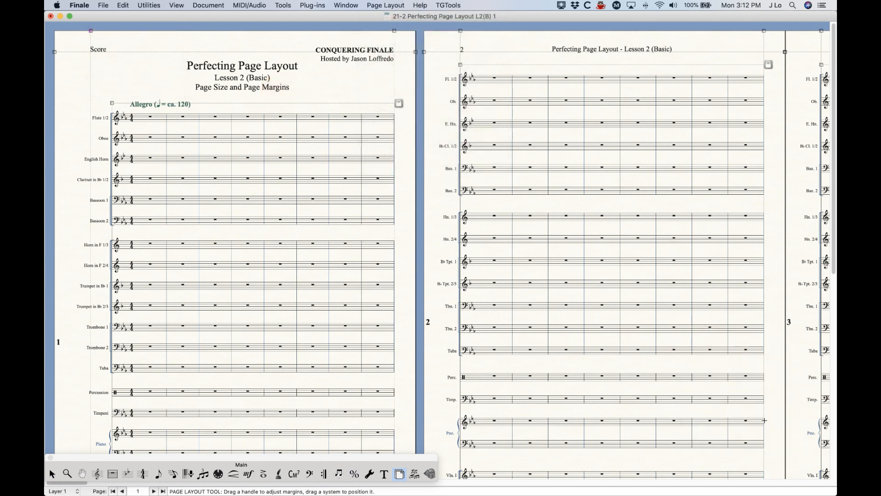
{"action": "left_click", "coordinate": [373, 5]}
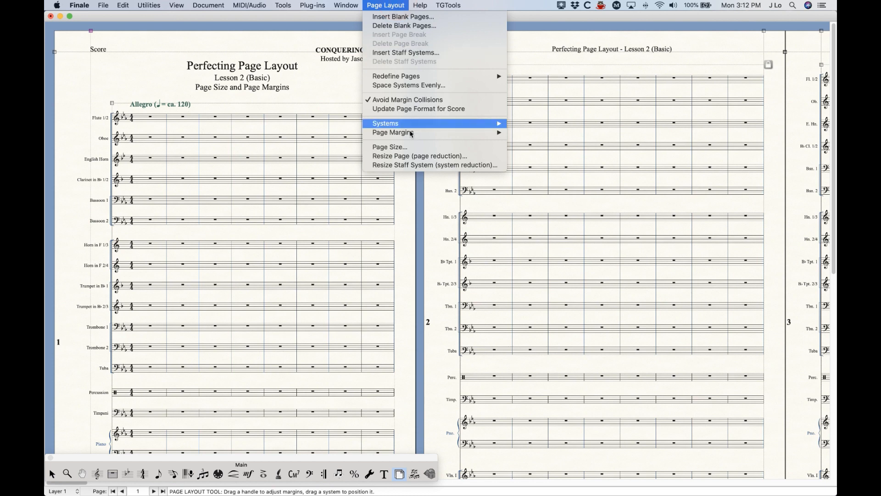
{"action": "mouse_move", "coordinate": [410, 137]}
{"action": "left_click", "coordinate": [547, 132]}
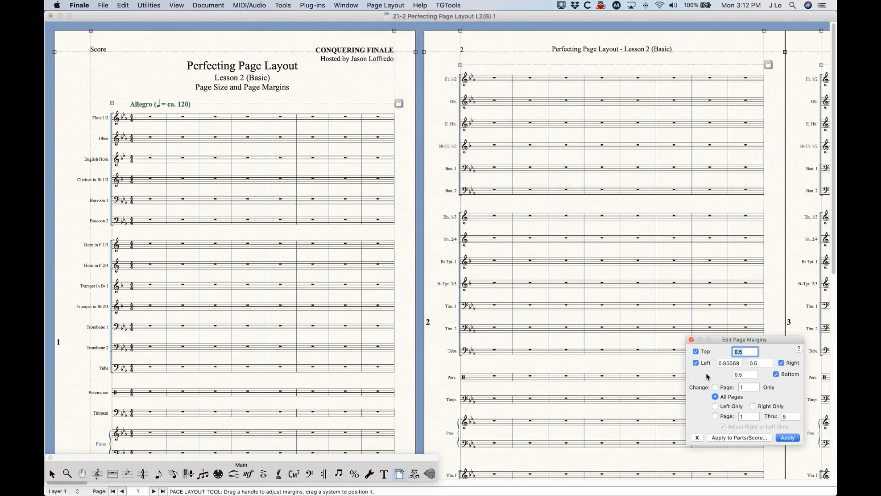
Step: Close Edit Page Margins and reopen it with the Edit Margins option of page 1's left margin handle
{"action": "left_click", "coordinate": [692, 340]}
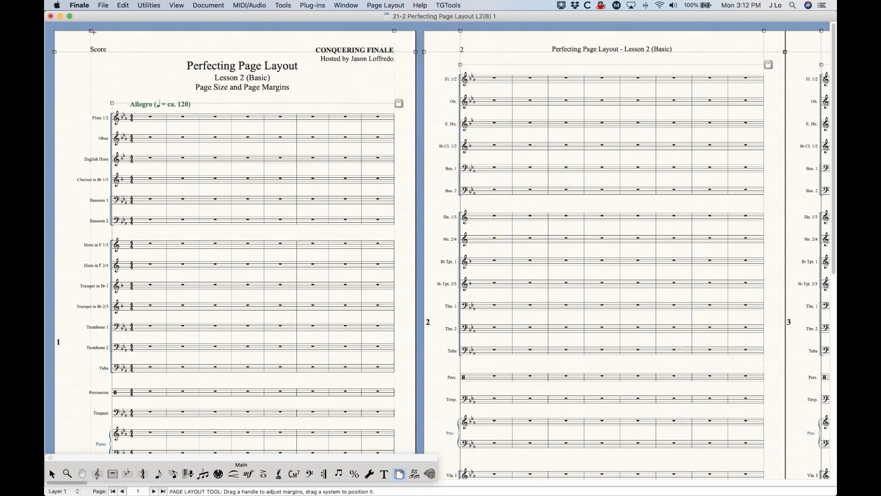
{"action": "right_click", "coordinate": [94, 32]}
{"action": "left_click", "coordinate": [119, 92]}
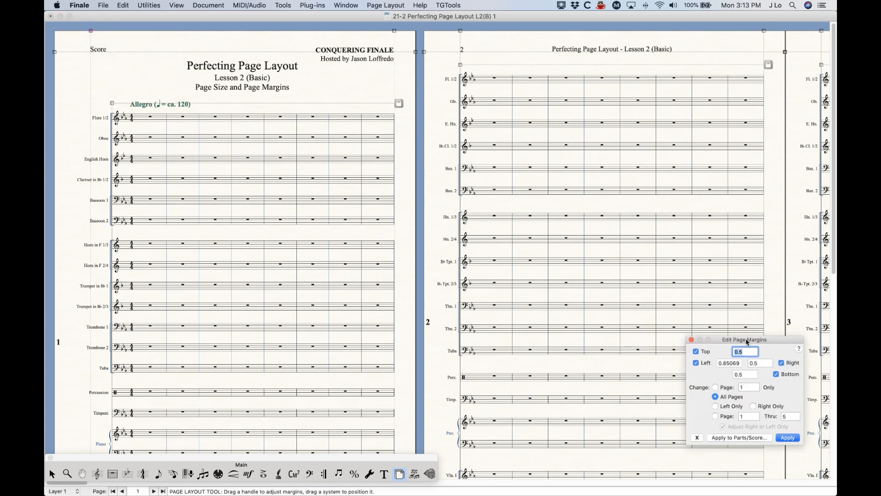
Step: Compare the adjustment options on page 1's left margin handle with those offered by the Page Margins commands
{"action": "left_click", "coordinate": [103, 69]}
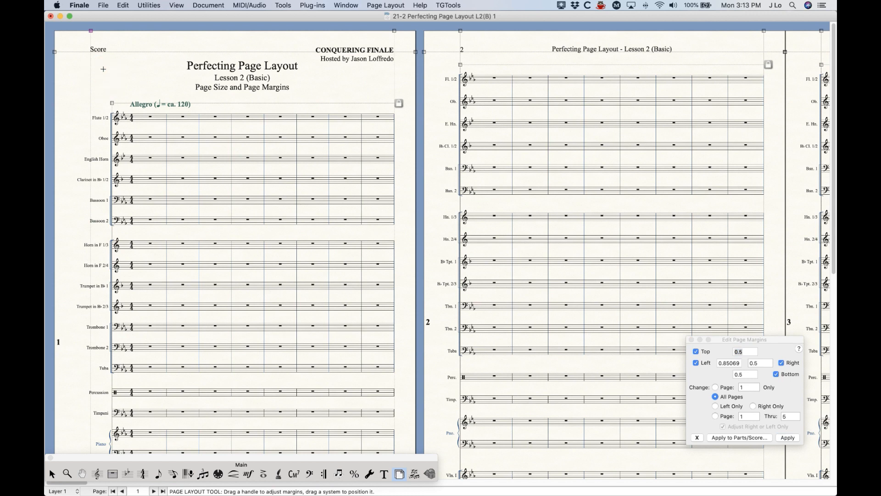
{"action": "right_click", "coordinate": [91, 31]}
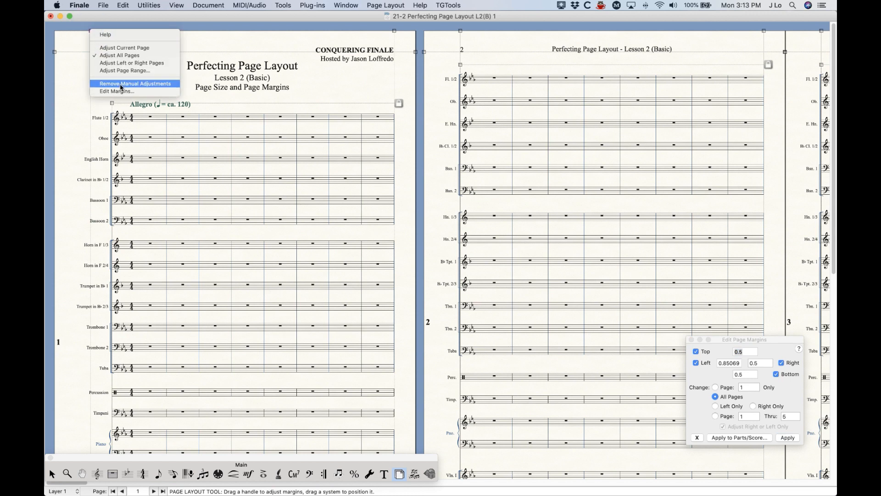
{"action": "left_click", "coordinate": [68, 72]}
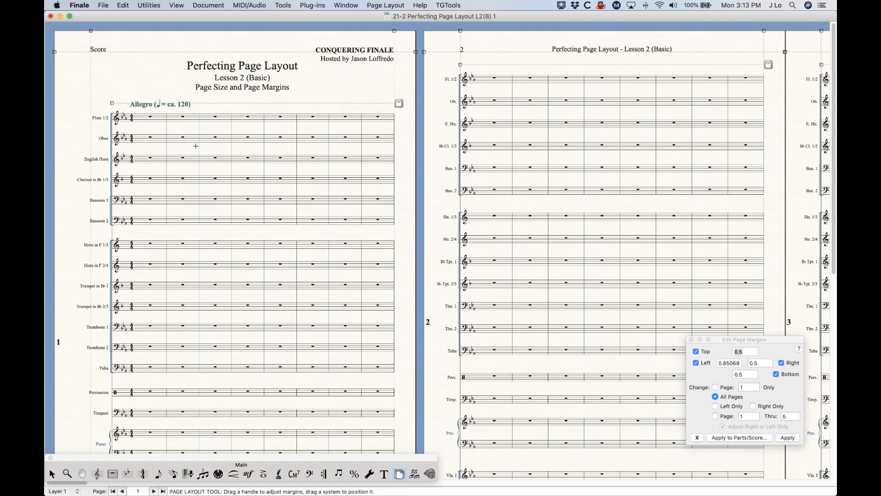
{"action": "left_click", "coordinate": [397, 5]}
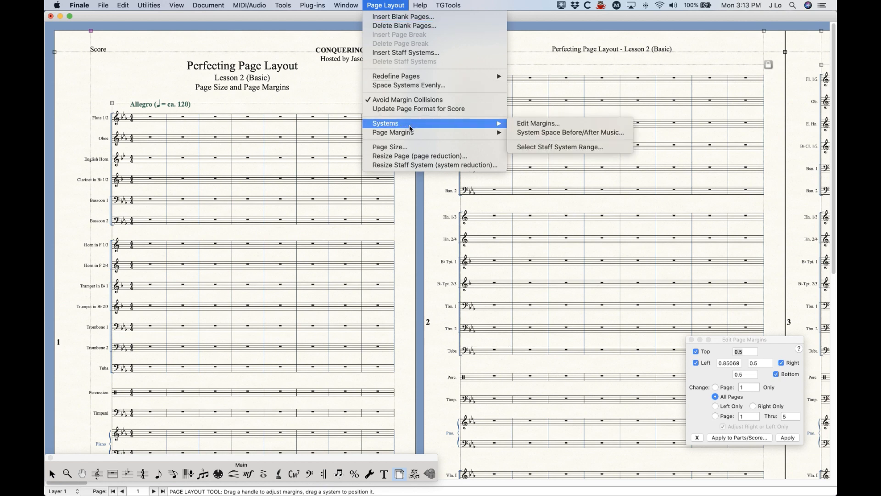
{"action": "mouse_move", "coordinate": [412, 134]}
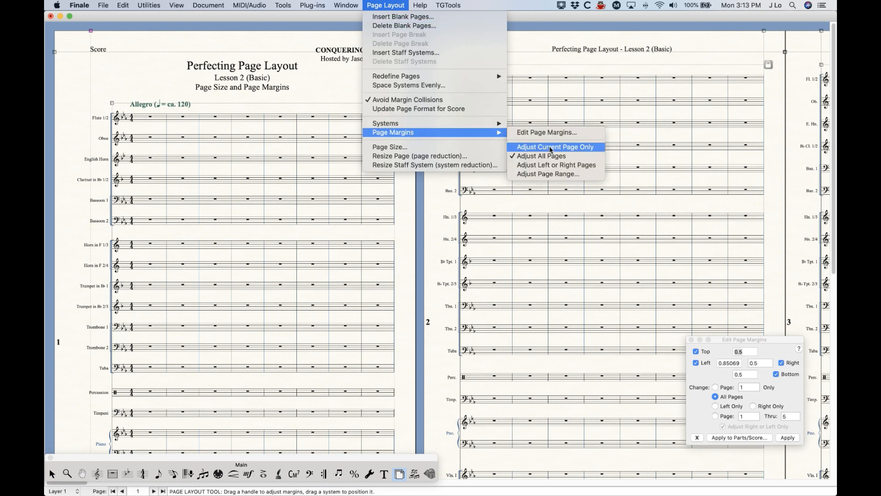
{"action": "left_click", "coordinate": [398, 3]}
{"action": "right_click", "coordinate": [89, 29]}
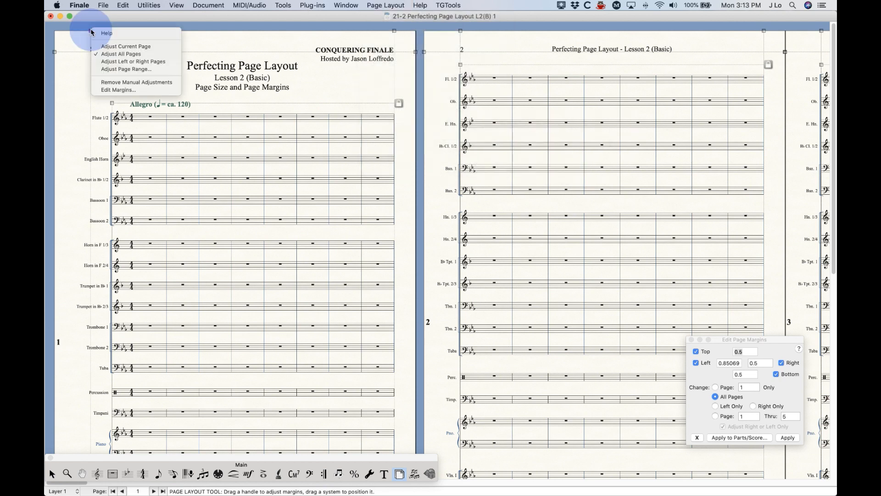
{"action": "left_click", "coordinate": [116, 55]}
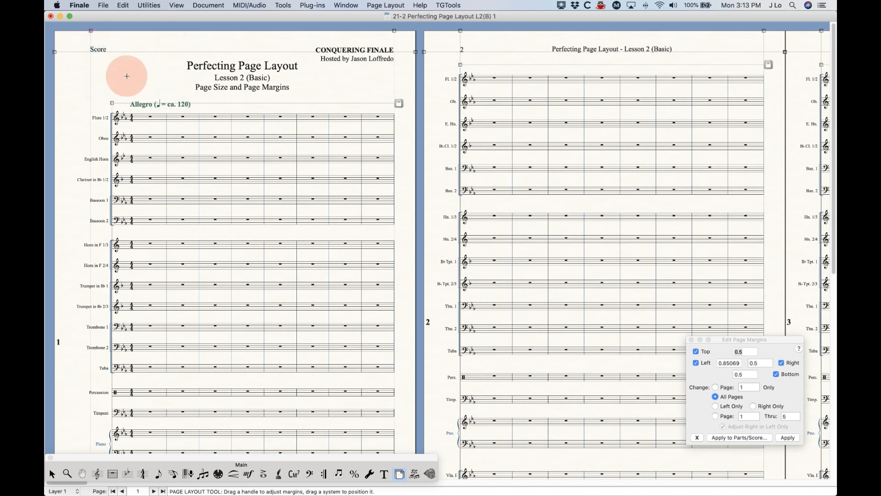
Step: Reduce all pages' left margin to about 0.62 inches with page 1's handle, and remove the manual adjustments on page 1
{"action": "mouse_move", "coordinate": [91, 31]}
{"action": "left_mouse_down"}
{"action": "mouse_move", "coordinate": [69, 30]}
{"action": "mouse_move", "coordinate": [81, 31]}
{"action": "left_mouse_up"}
{"action": "right_click", "coordinate": [81, 31]}
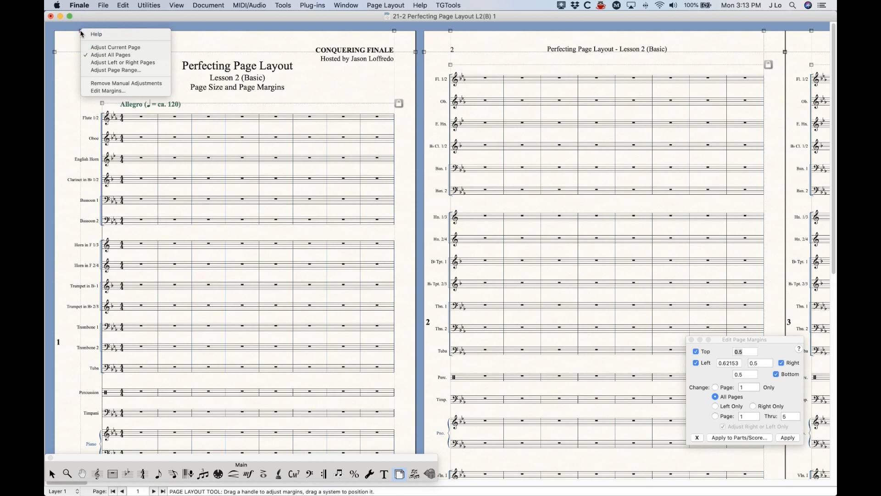
{"action": "left_click", "coordinate": [141, 84]}
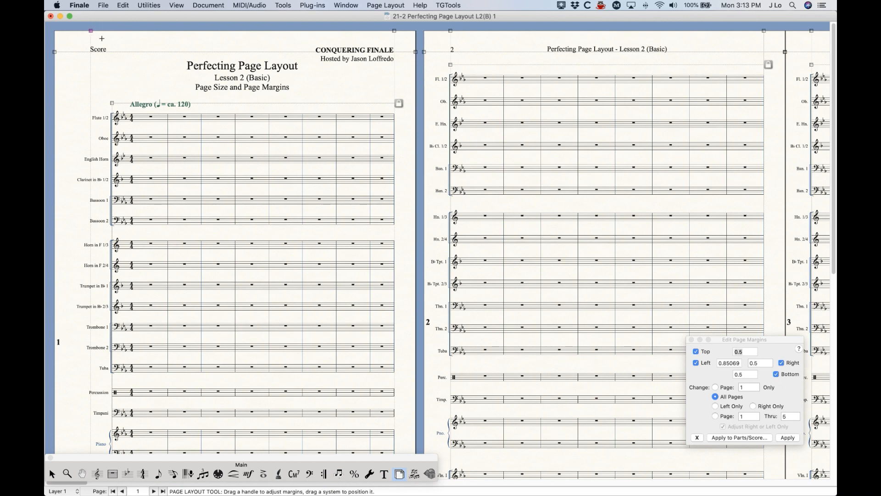
Step: Compare page 1's left margin with the following pages, and undo both the adjustment removal and the margin change
{"action": "scroll", "coordinate": [310, 135], "scroll_direction": "right", "scroll_amount": 10}
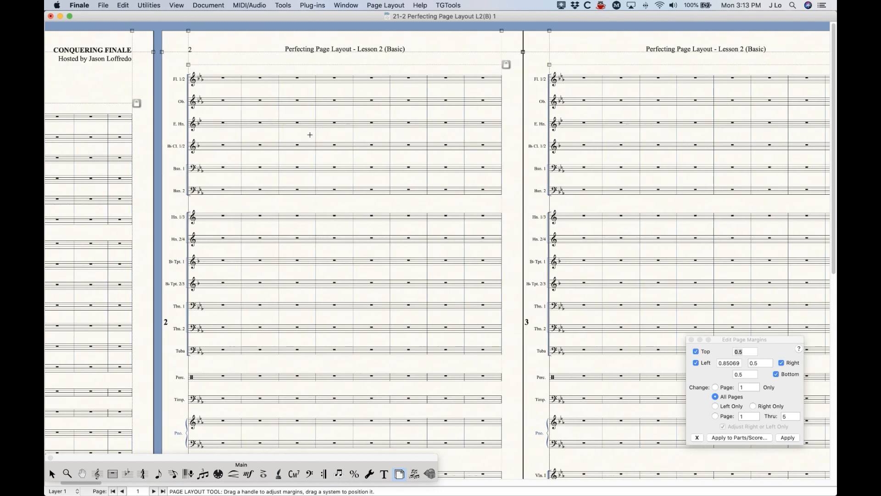
{"action": "scroll", "coordinate": [310, 135], "scroll_direction": "right", "scroll_amount": 10}
{"action": "scroll", "coordinate": [308, 135], "scroll_direction": "left", "scroll_amount": 20}
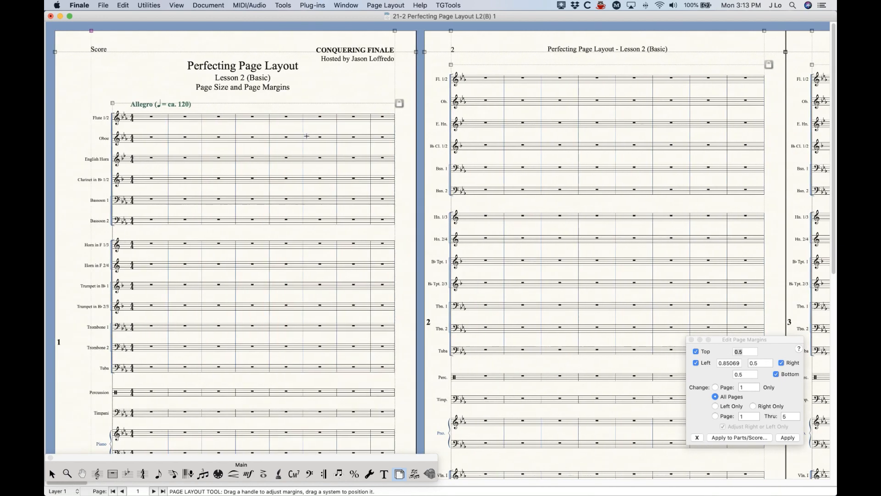
{"action": "key", "text": "super"}
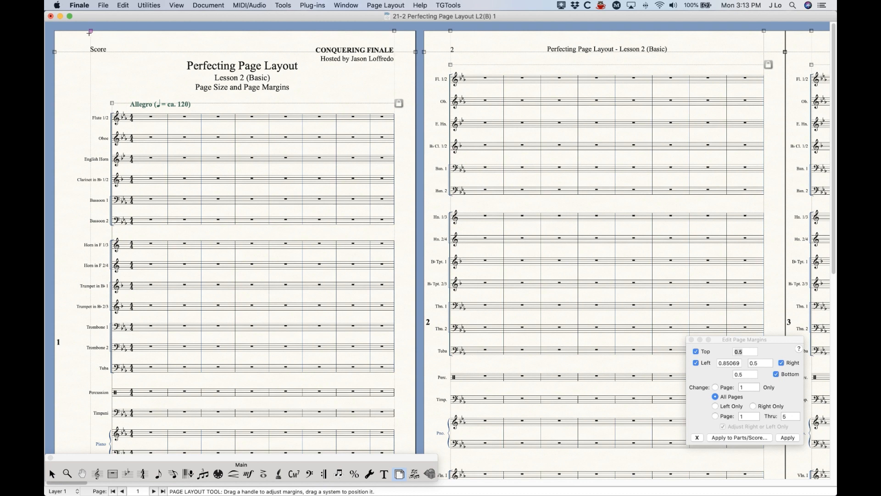
{"action": "key", "text": "super+z"}
{"action": "key", "text": "super+z"}
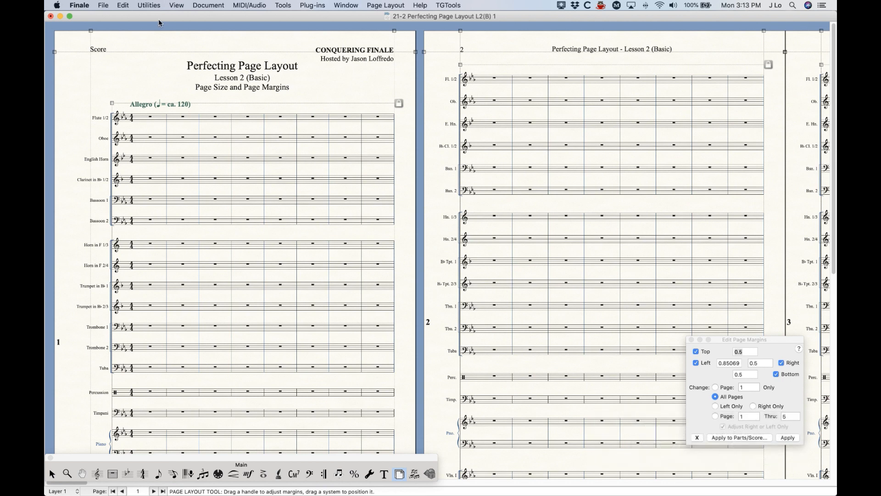
Step: Try reducing all pages' left margin to about 0.625 inches with page 1's handle, check the Page Layout options, and undo the change
{"action": "left_click", "coordinate": [391, 4]}
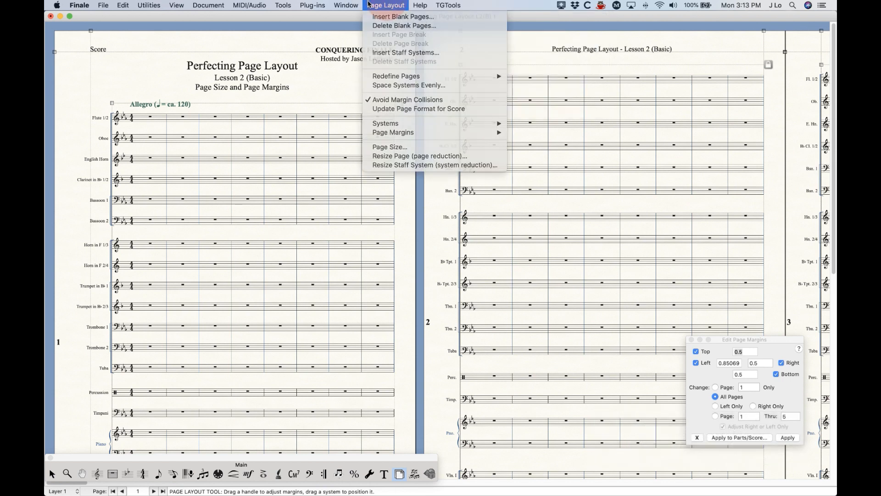
{"action": "left_click", "coordinate": [384, 4]}
{"action": "left_click_drag", "start_coordinate": [91, 31], "coordinate": [81, 30]}
{"action": "left_click", "coordinate": [381, 4]}
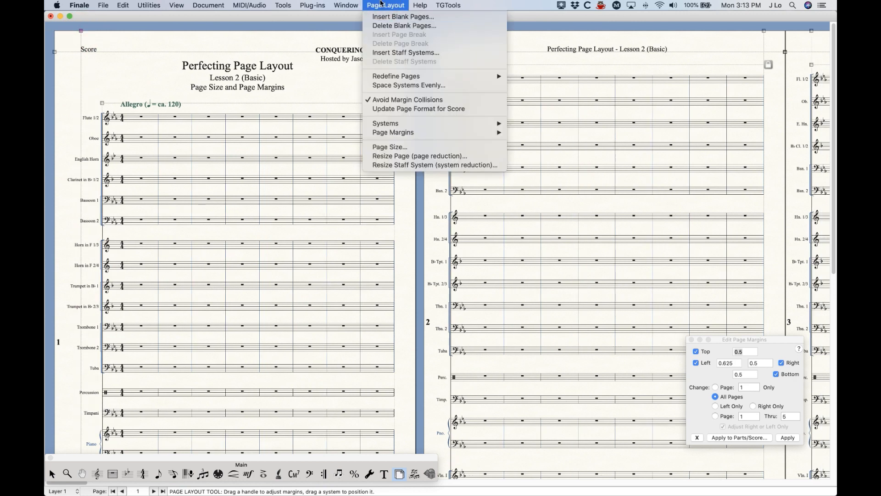
{"action": "left_click", "coordinate": [210, 2]}
{"action": "key", "text": "super+z"}
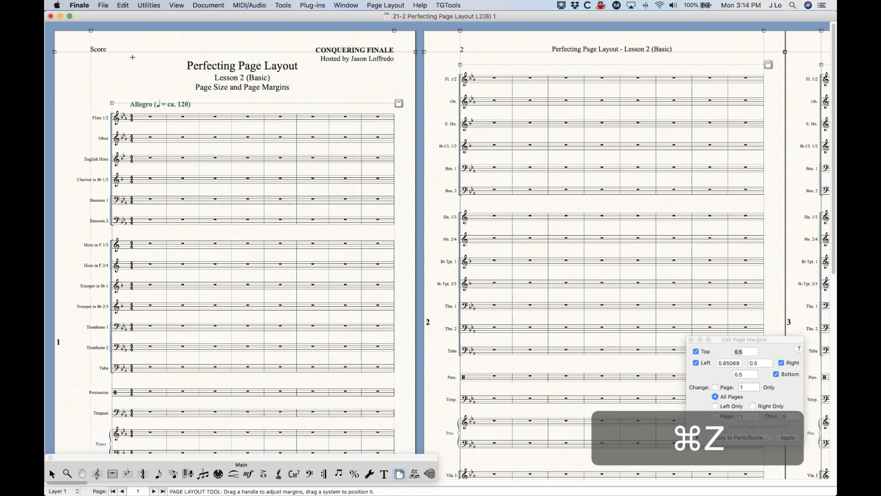
Step: Enable Update Page Format for Score and increase all pages' top margin to about 0.87 inches with page 1's top margin handle
{"action": "left_click", "coordinate": [385, 5]}
{"action": "left_click", "coordinate": [413, 109]}
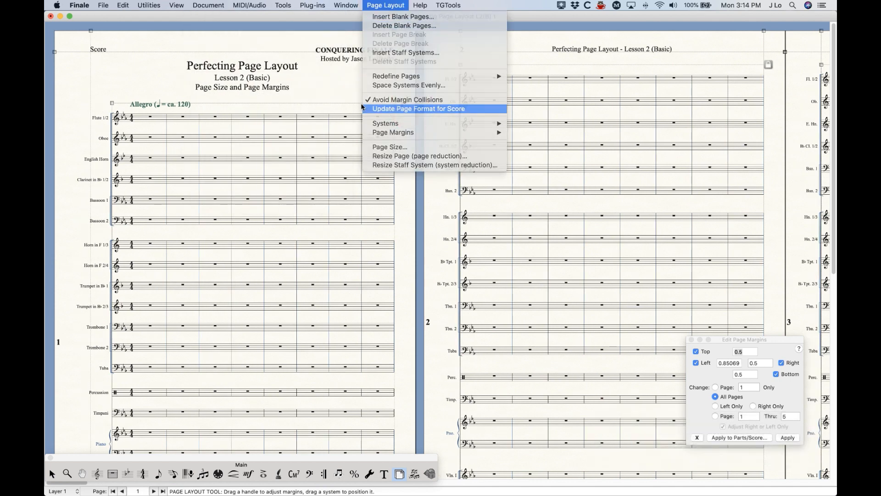
{"action": "left_click", "coordinate": [108, 79]}
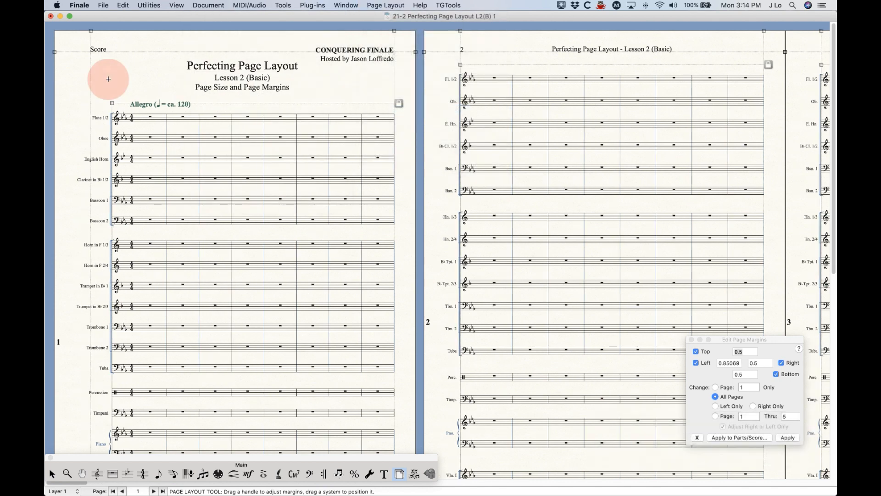
{"action": "left_click", "coordinate": [53, 52]}
{"action": "left_click_drag", "start_coordinate": [54, 52], "coordinate": [63, 67]}
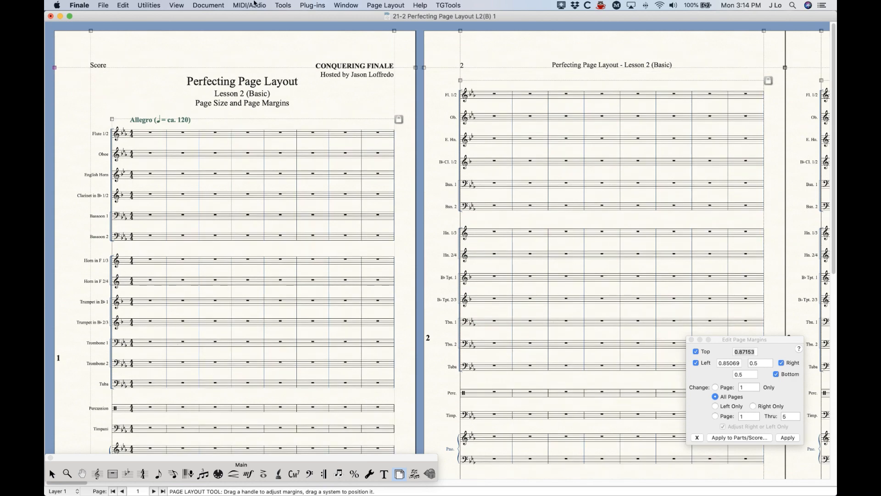
Step: Examine the top value under Left Page Margins in Page Format for Score, and close the dialog without changes
{"action": "left_click", "coordinate": [218, 5]}
{"action": "mouse_move", "coordinate": [220, 52]}
{"action": "left_click", "coordinate": [381, 50]}
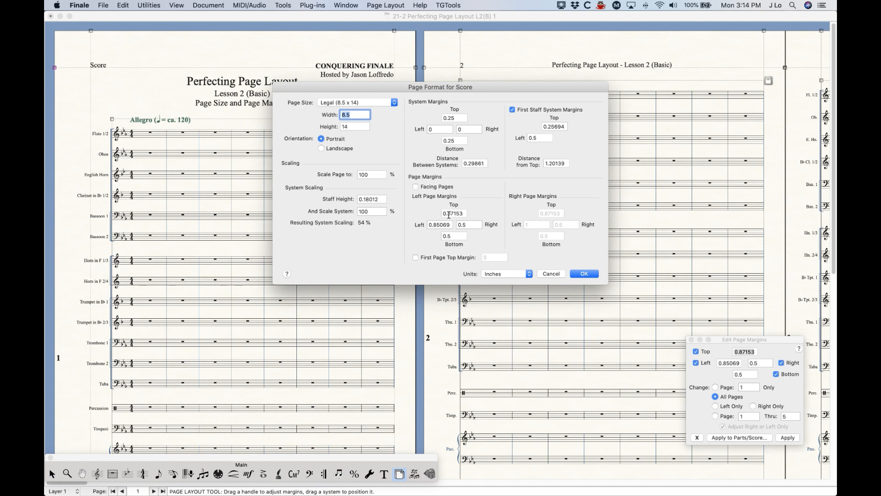
{"action": "left_click", "coordinate": [549, 274]}
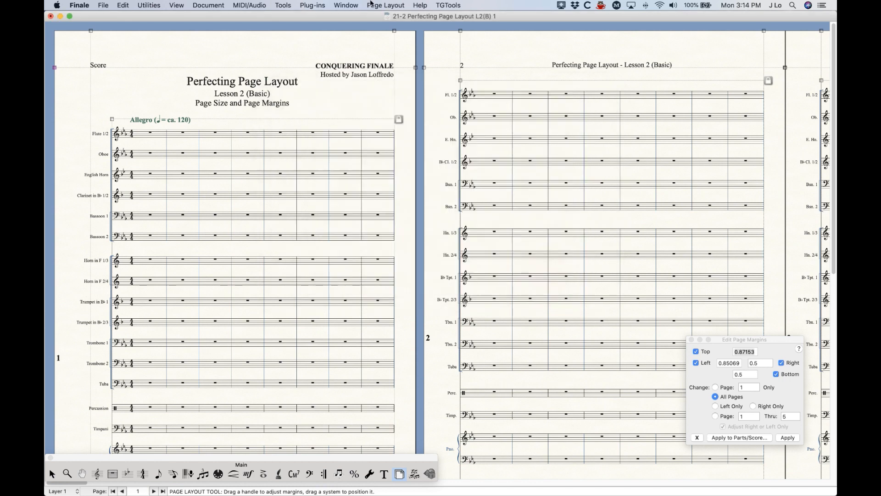
Step: Disable Update Page Format for Score and undo the top margin change
{"action": "left_click", "coordinate": [372, 5]}
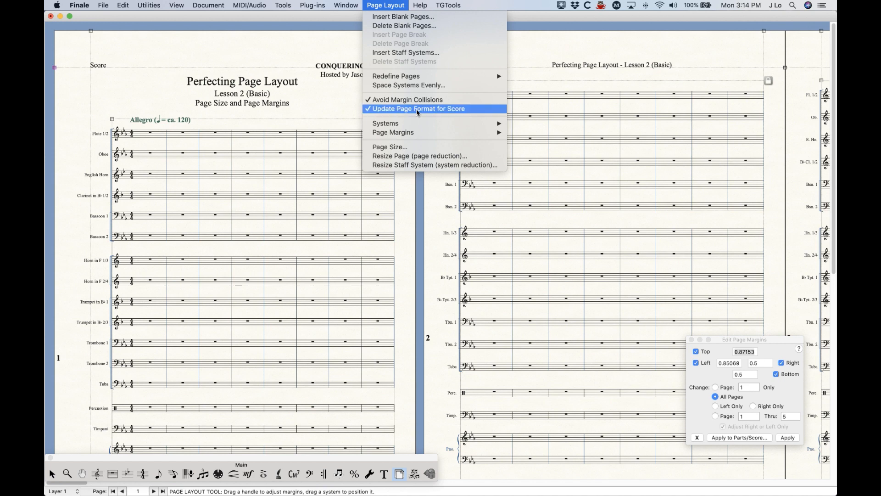
{"action": "left_click", "coordinate": [450, 110]}
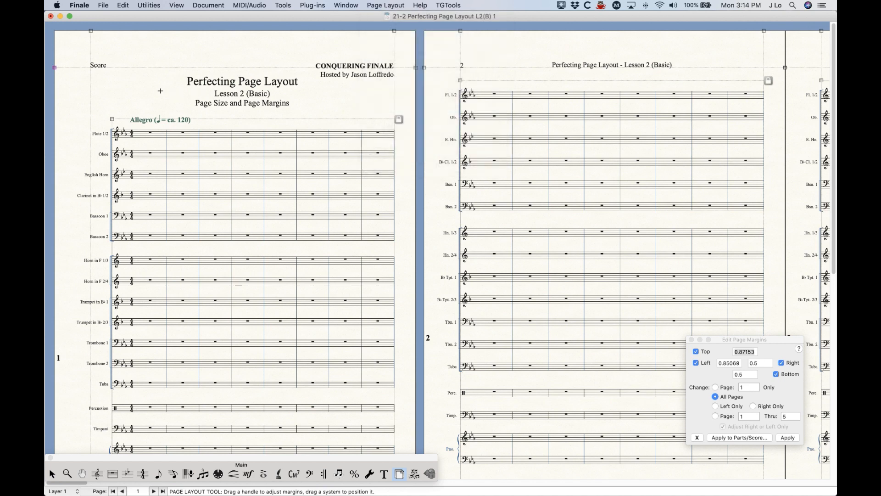
{"action": "key", "text": "super+z"}
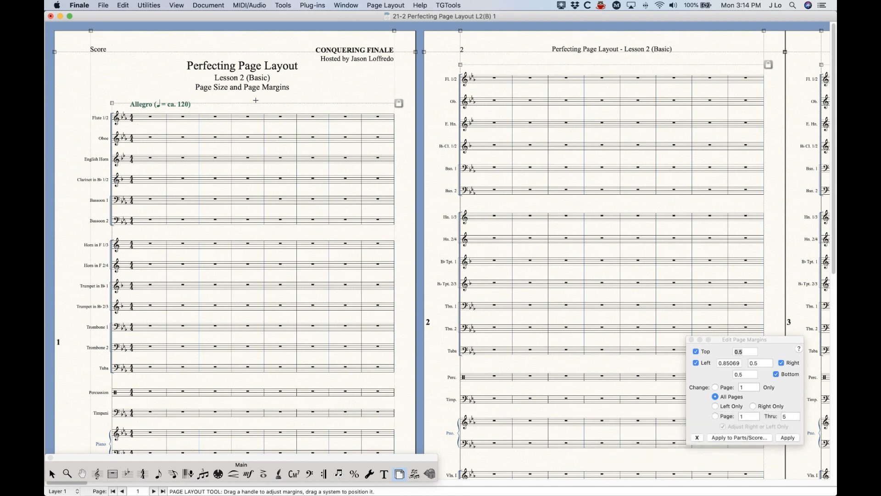
Step: Check the Page Layout options, zoom out to show whole score pages, and switch to the Selection tool
{"action": "left_click", "coordinate": [361, 79]}
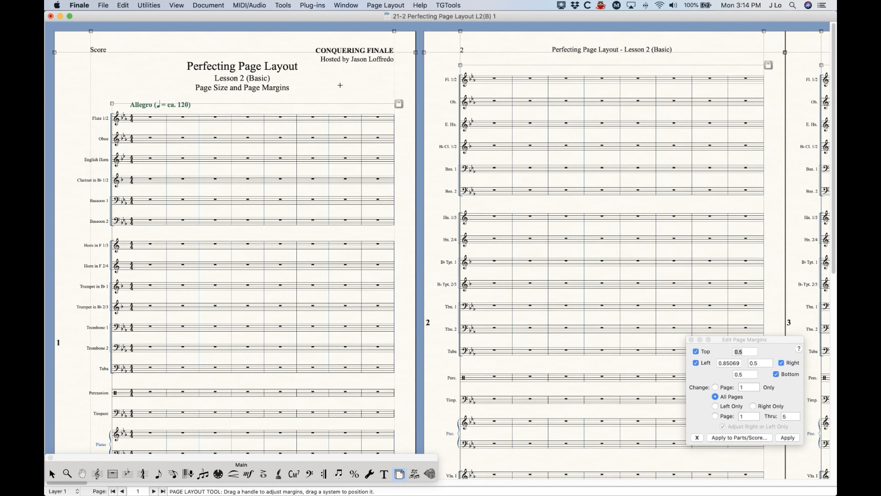
{"action": "left_click", "coordinate": [380, 5]}
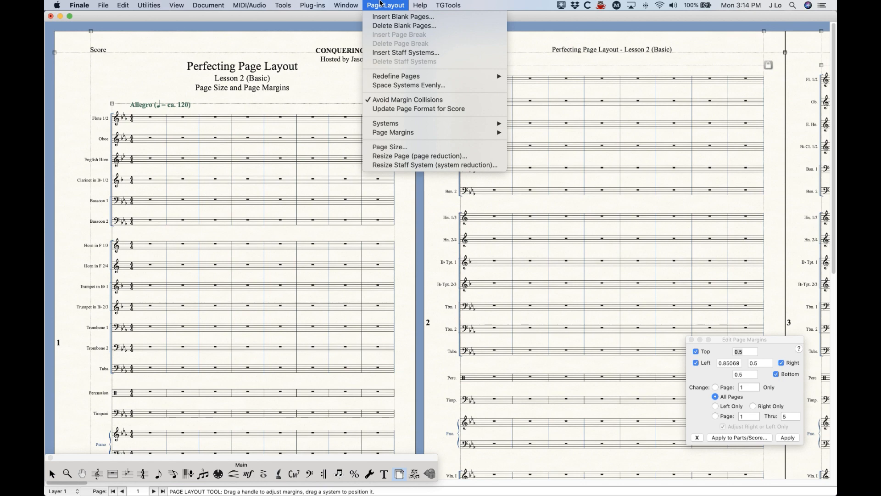
{"action": "left_click", "coordinate": [380, 3]}
{"action": "key", "text": "super+minus"}
{"action": "key", "text": "super+minus"}
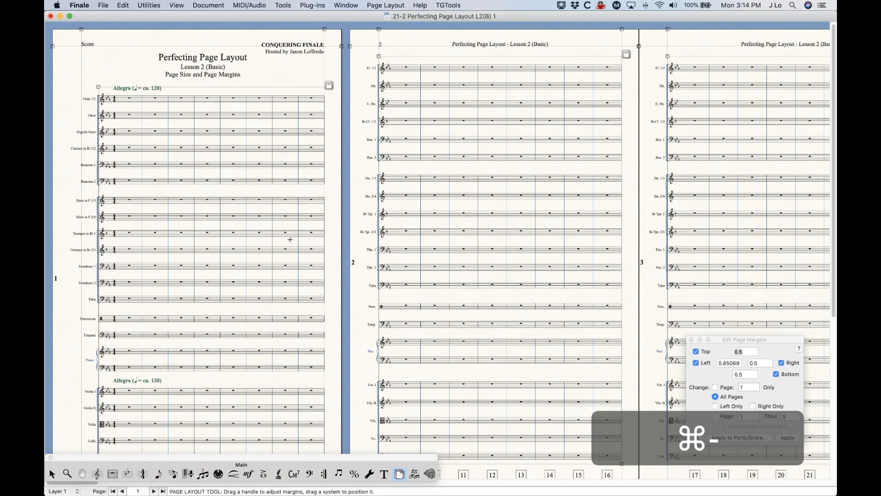
{"action": "left_click", "coordinate": [52, 474]}
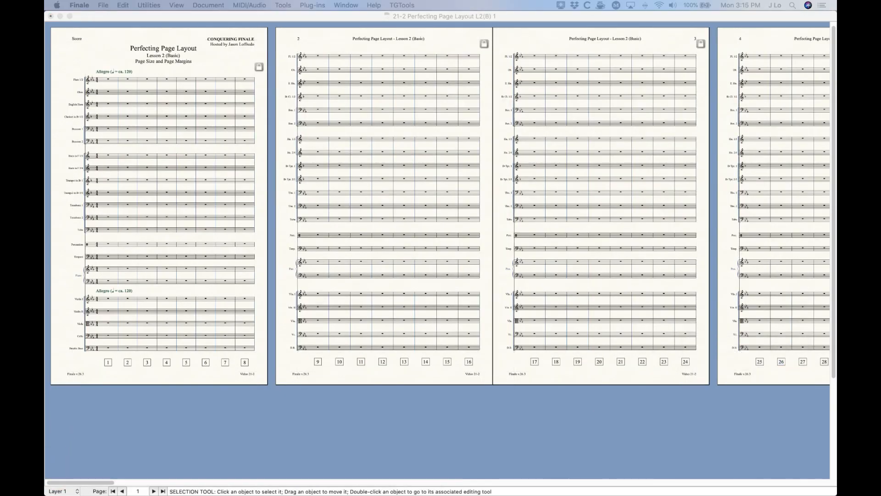